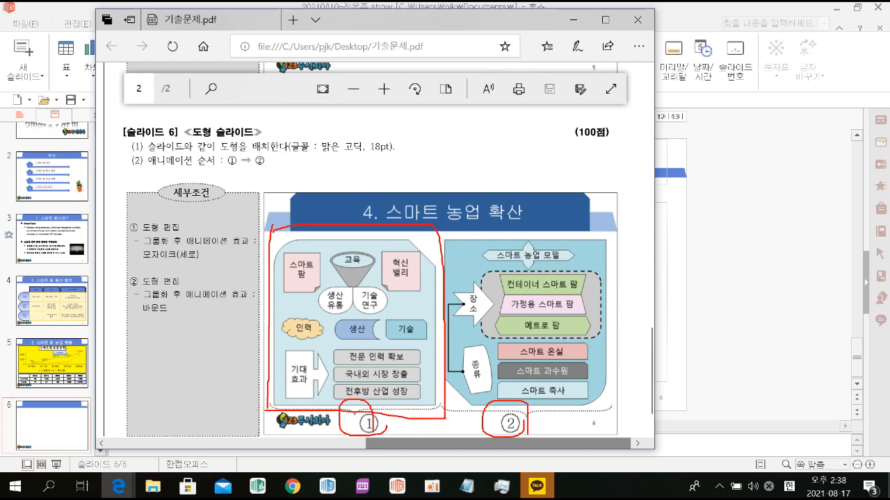
# Step: Examine the slide 6 requirements in 기술문제.pdf: the two shape groups, their layout, and the animation effect and order for each
pyautogui.press('Escape')
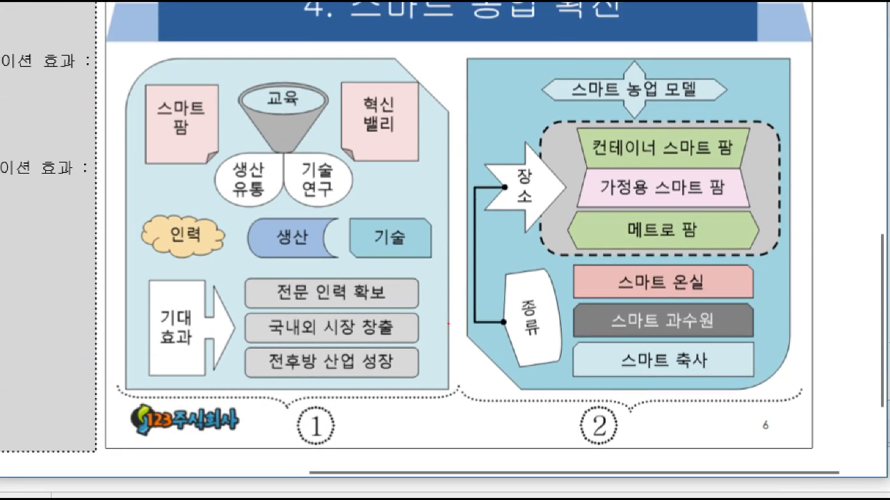
pyautogui.moveTo(440, 389)
pyautogui.mouseDown()
pyautogui.moveTo(367, 425)
pyautogui.moveTo(125, 27)
pyautogui.moveTo(499, 169)
pyautogui.moveTo(413, 400)
pyautogui.moveTo(87, 229)
pyautogui.moveTo(387, 355)
pyautogui.mouseUp()
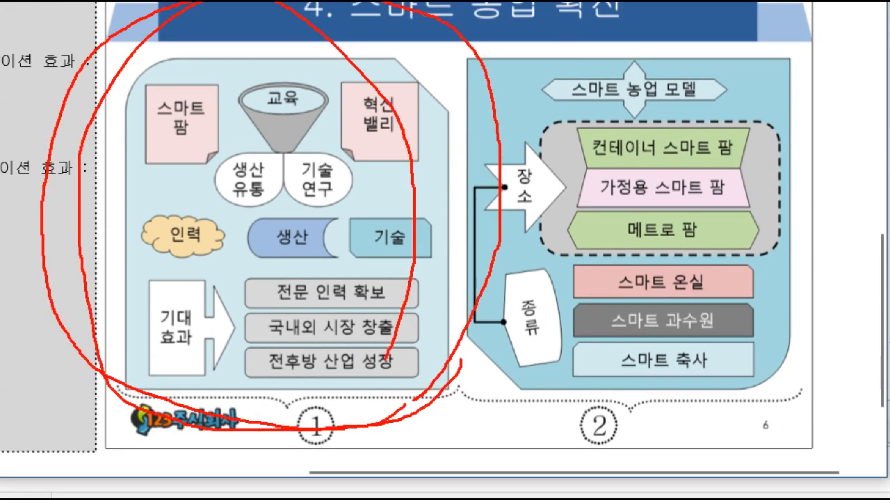
pyautogui.press('Escape')
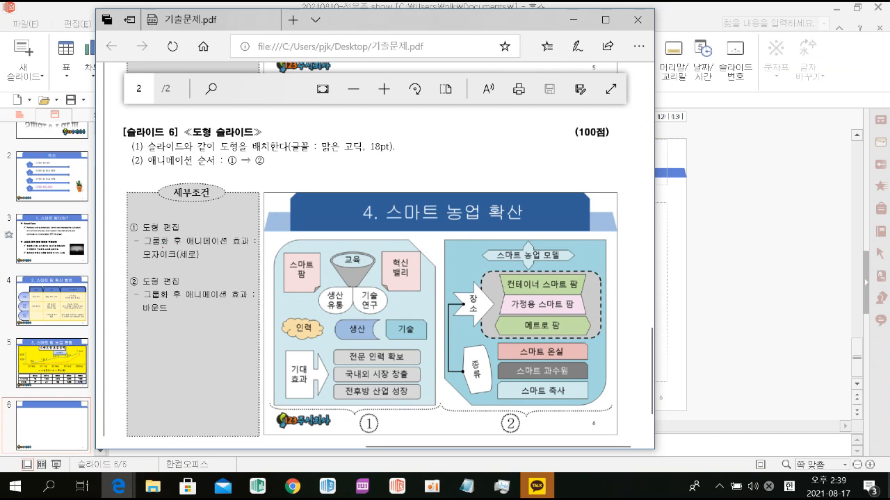
pyautogui.moveTo(149, 248); pyautogui.dragTo(237, 254)
pyautogui.moveTo(164, 267); pyautogui.dragTo(207, 259)
pyautogui.press('Escape')
pyautogui.hotkey('ctrl', '2')
pyautogui.moveTo(329, 233)
pyautogui.mouseDown()
pyautogui.moveTo(280, 285)
pyautogui.moveTo(321, 407)
pyautogui.moveTo(433, 348)
pyautogui.moveTo(387, 232)
pyautogui.moveTo(317, 235)
pyautogui.mouseUp()
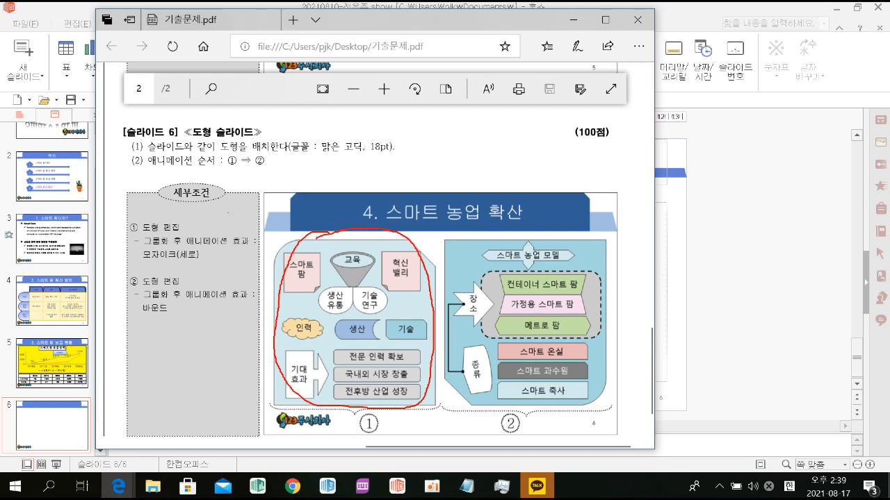
pyautogui.moveTo(217, 239); pyautogui.dragTo(280, 288)
pyautogui.moveTo(232, 262); pyautogui.dragTo(255, 238)
pyautogui.moveTo(611, 264)
pyautogui.mouseDown()
pyautogui.moveTo(470, 236)
pyautogui.moveTo(450, 322)
pyautogui.moveTo(466, 397)
pyautogui.moveTo(620, 312)
pyautogui.moveTo(570, 235)
pyautogui.mouseUp()
pyautogui.moveTo(467, 251); pyautogui.dragTo(168, 310)
pyautogui.moveTo(169, 313); pyautogui.dragTo(195, 325)
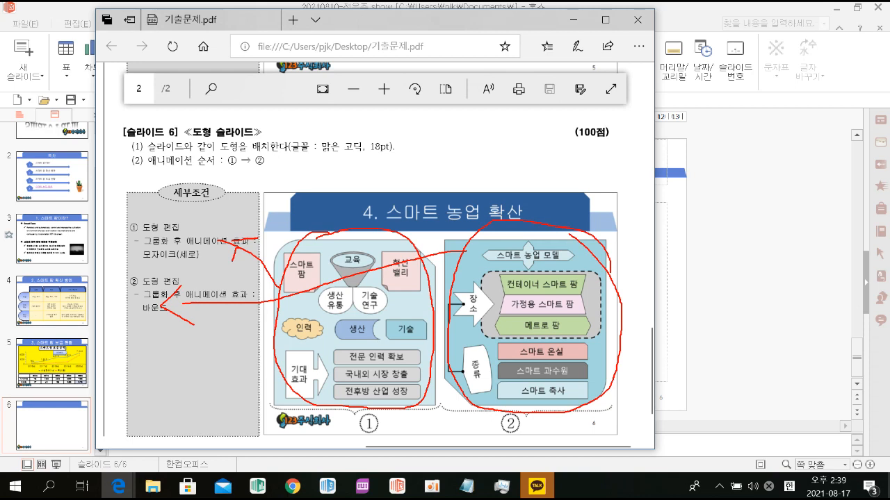
pyautogui.press('Escape')
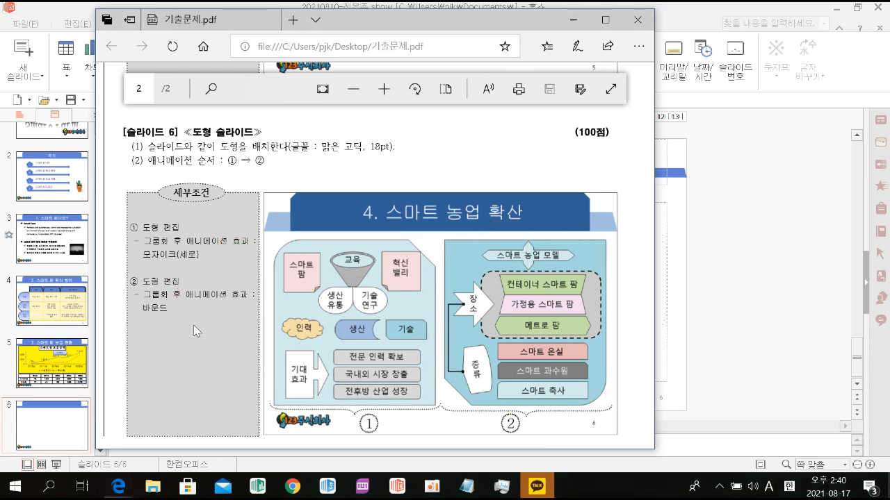
pyautogui.hotkey('ctrl', '1')
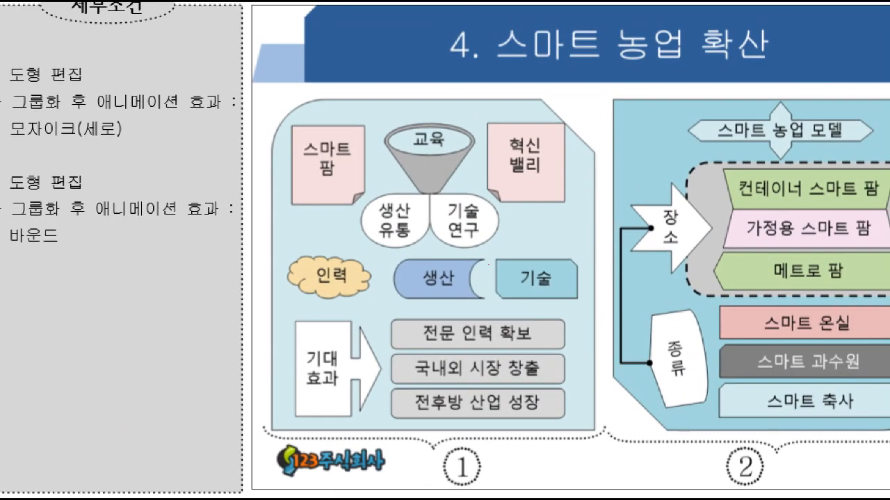
pyautogui.moveTo(596, 376)
pyautogui.mouseDown()
pyautogui.moveTo(355, 146)
pyautogui.moveTo(594, 285)
pyautogui.moveTo(305, 7)
pyautogui.moveTo(368, 356)
pyautogui.moveTo(412, 143)
pyautogui.mouseUp()
pyautogui.press('Escape')
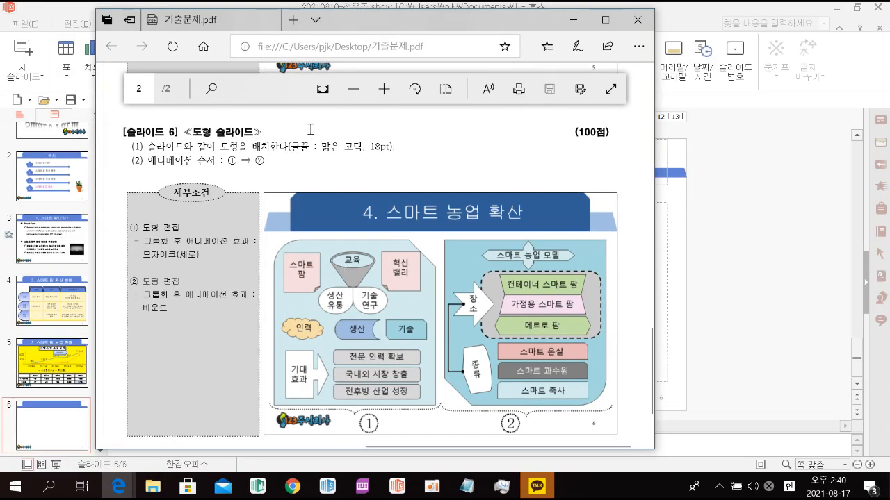
# Step: Switch to the Hanshow presentation, title slide 6 "4. 스마트 농업 확산" and delete its empty content placeholder
pyautogui.moveTo(353, 26); pyautogui.dragTo(889, 32)
pyautogui.click(539, 165)
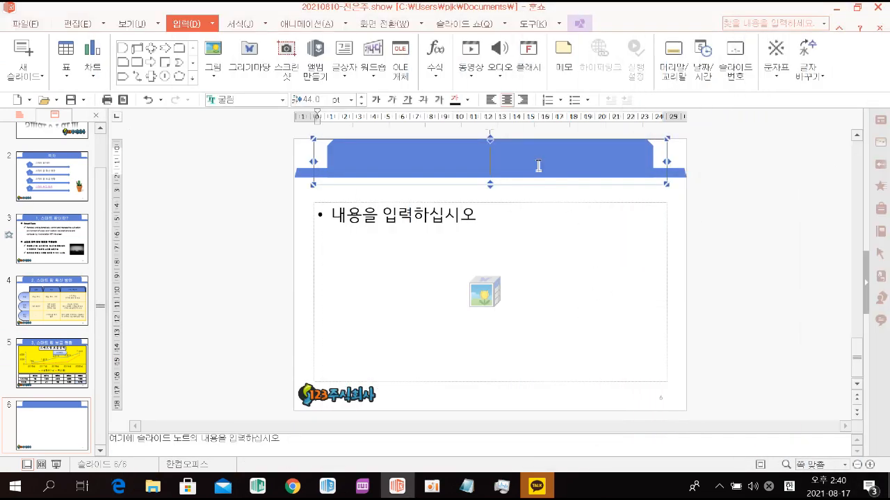
pyautogui.write('4.')
pyautogui.write(' 스마트 농업 혹사')
pyautogui.press('BackSpace')
pyautogui.press('BackSpace')
pyautogui.press('BackSpace')
pyautogui.write('확산')
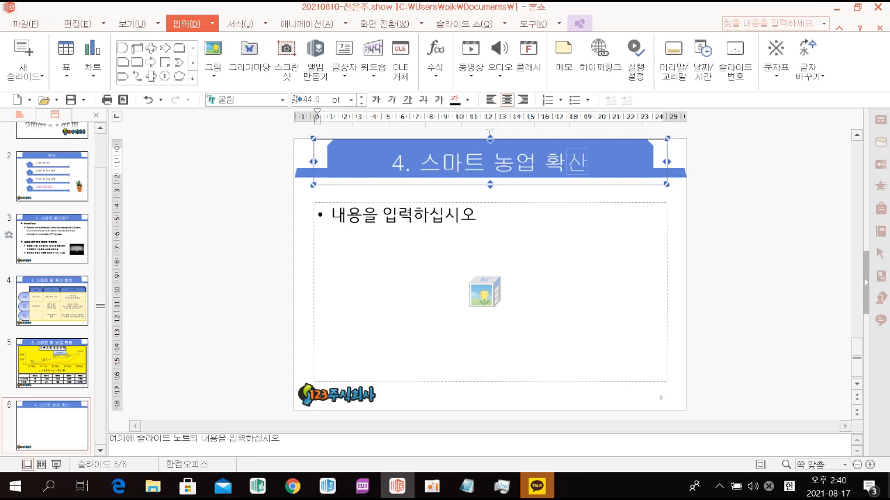
pyautogui.click(513, 203)
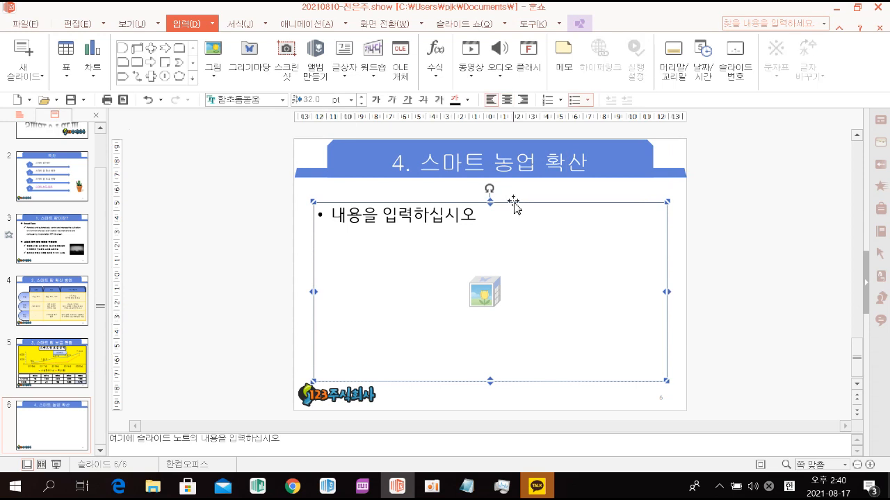
pyautogui.press('Delete')
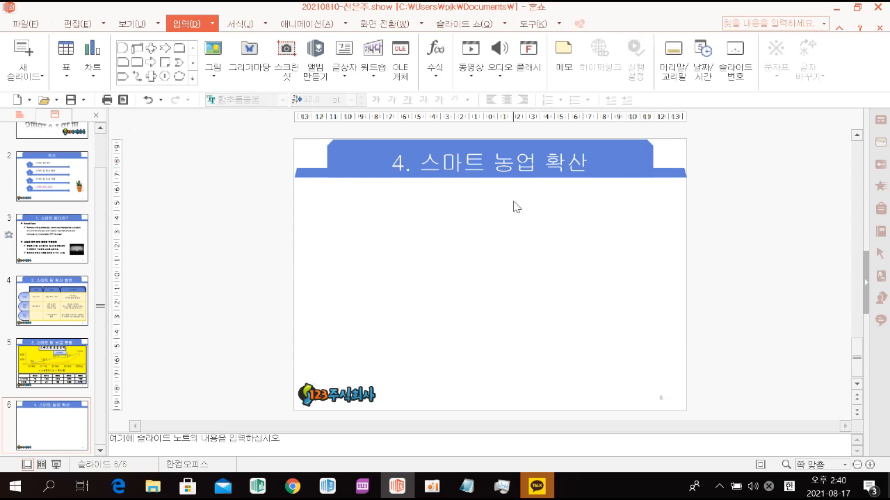
# Step: Draw a rectangle with one rounded and one snipped top corner, about 125 mm wide and 141 mm high, on the slide's left half
pyautogui.click(194, 78)
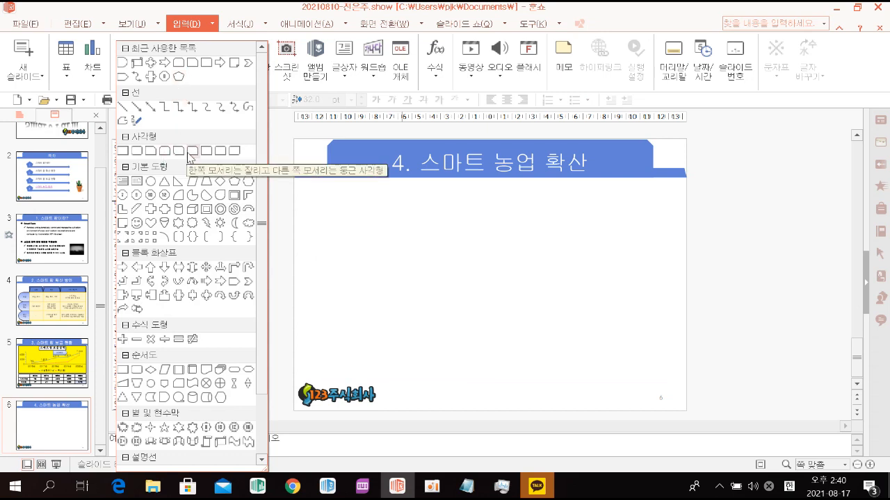
pyautogui.click(189, 155)
pyautogui.moveTo(301, 185)
pyautogui.mouseDown()
pyautogui.moveTo(424, 319)
pyautogui.moveTo(452, 376)
pyautogui.moveTo(479, 384)
pyautogui.mouseUp()
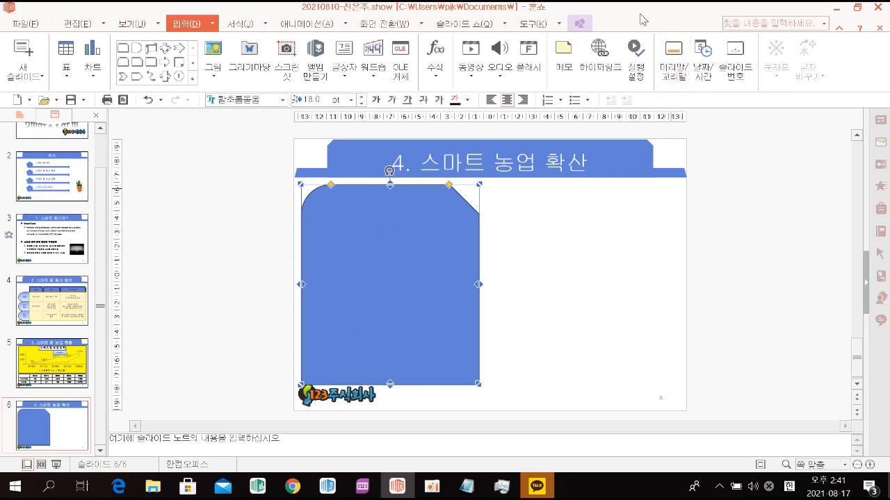
# Step: Give the rectangle a black outline and set its font to 맑은 고딕
pyautogui.click(579, 23)
pyautogui.click(322, 50)
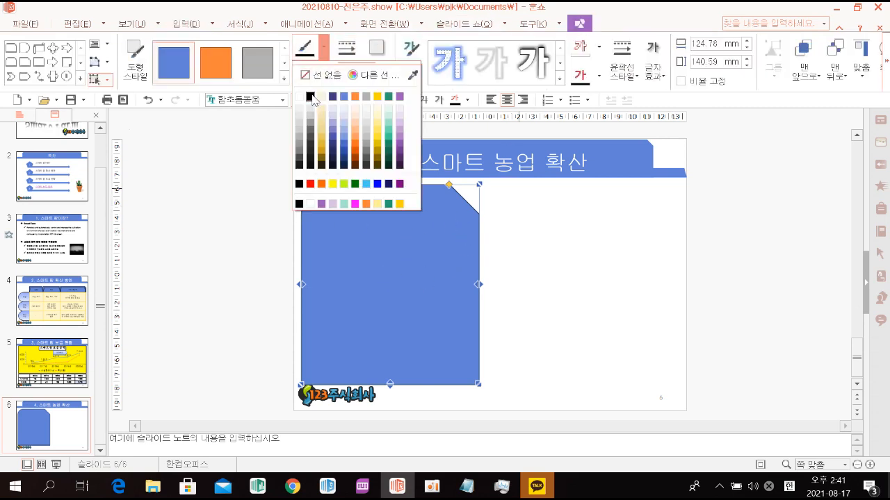
pyautogui.click(312, 95)
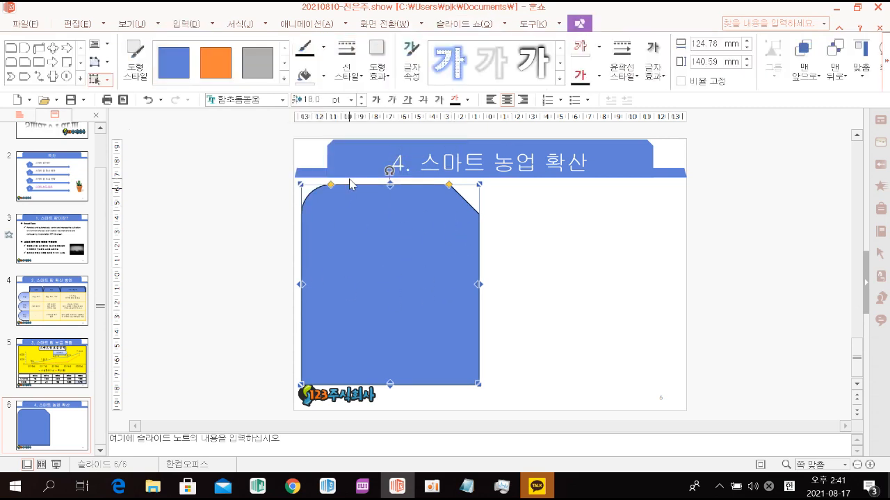
pyautogui.click(283, 103)
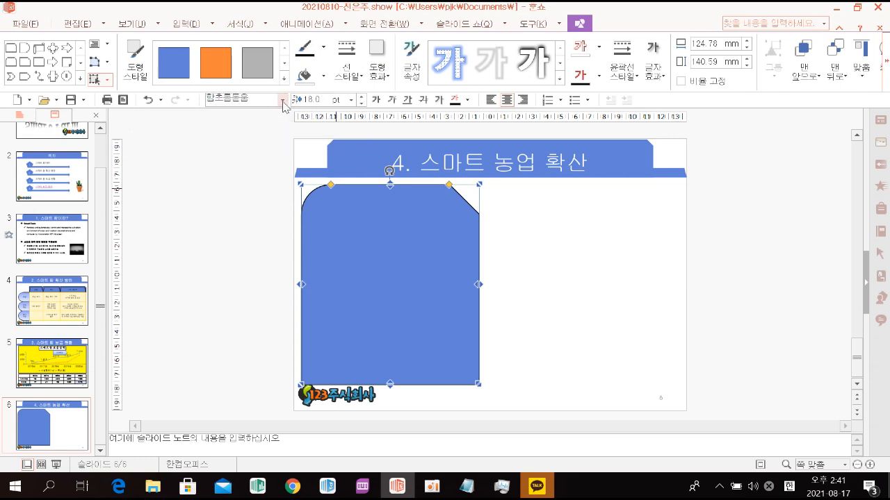
pyautogui.click(258, 143)
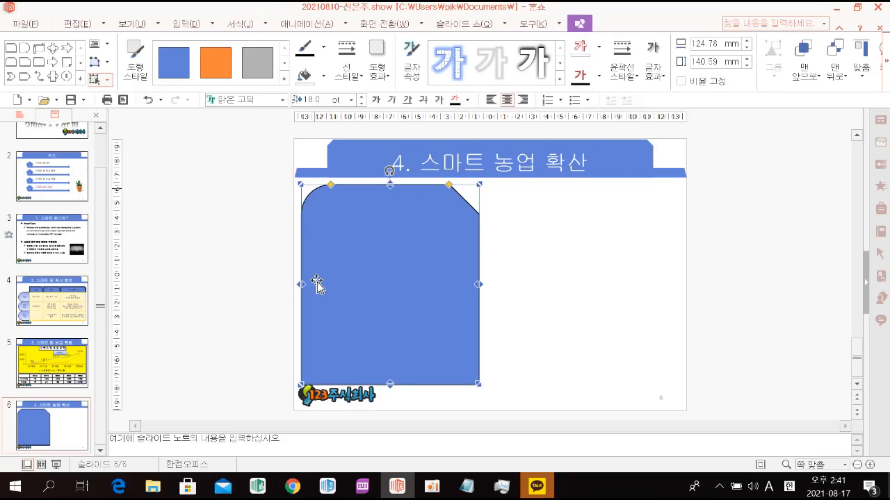
# Step: Set the formatted rectangle as the default shape (기본 도형으로 설정)
pyautogui.rightClick(406, 240)
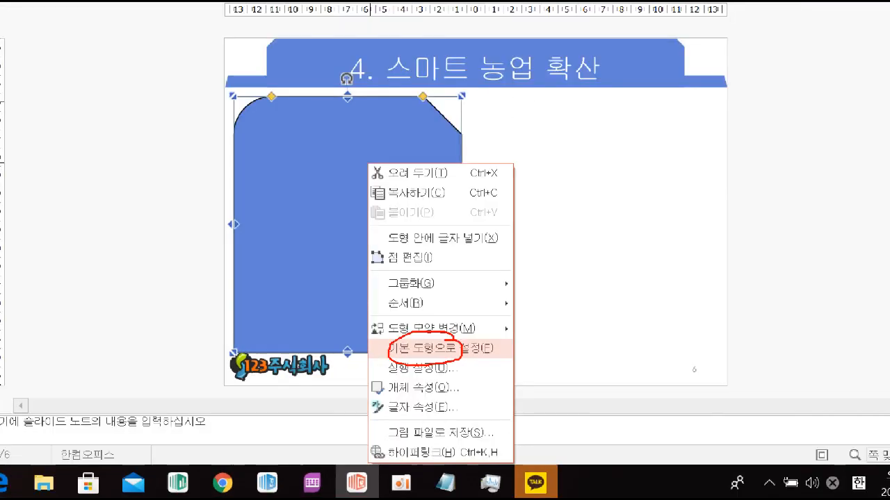
pyautogui.click(417, 262)
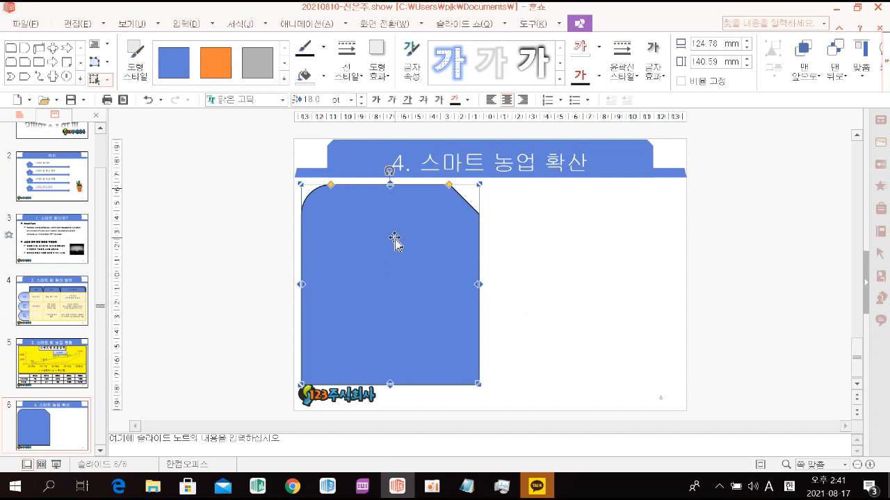
pyautogui.rightClick(368, 242)
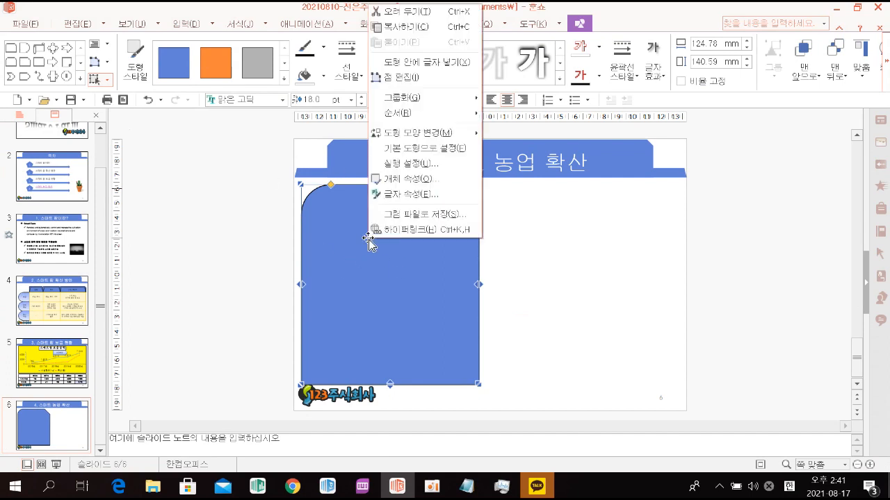
pyautogui.click(431, 150)
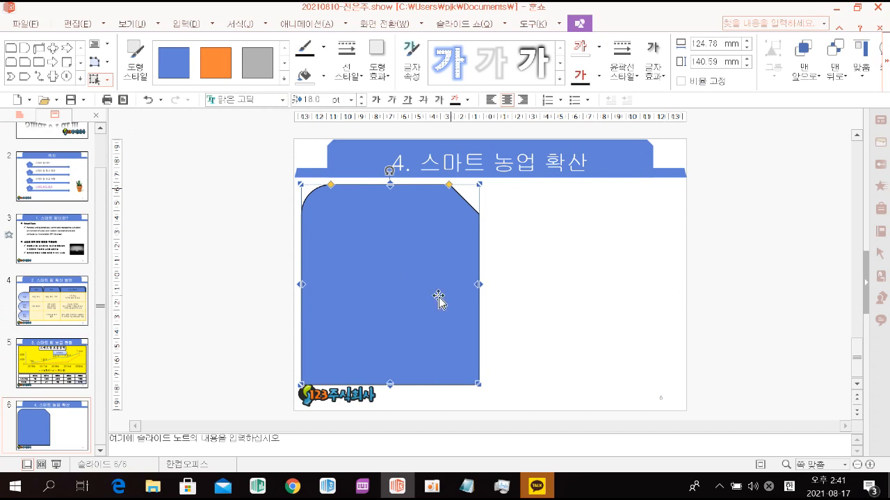
# Step: Copy the large rectangle to the slide's right half, level with the original, and flip the copy horizontally and vertically
pyautogui.moveTo(383, 299); pyautogui.dragTo(579, 306)
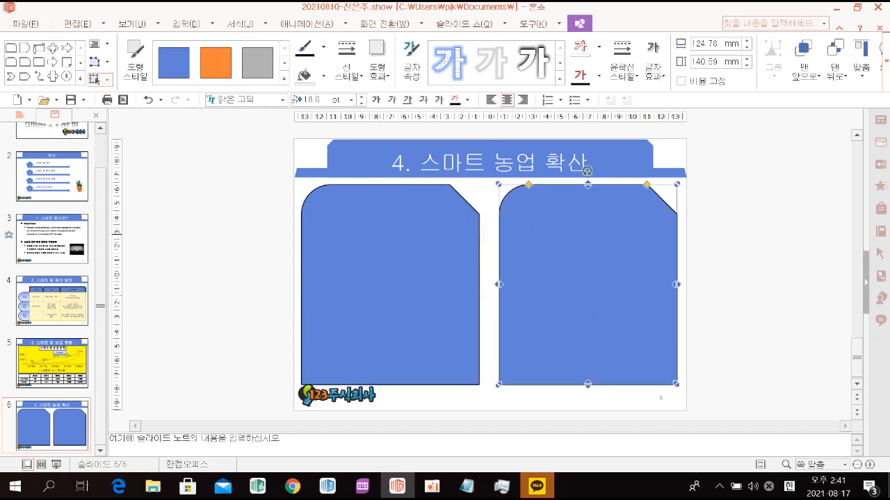
pyautogui.click(886, 63)
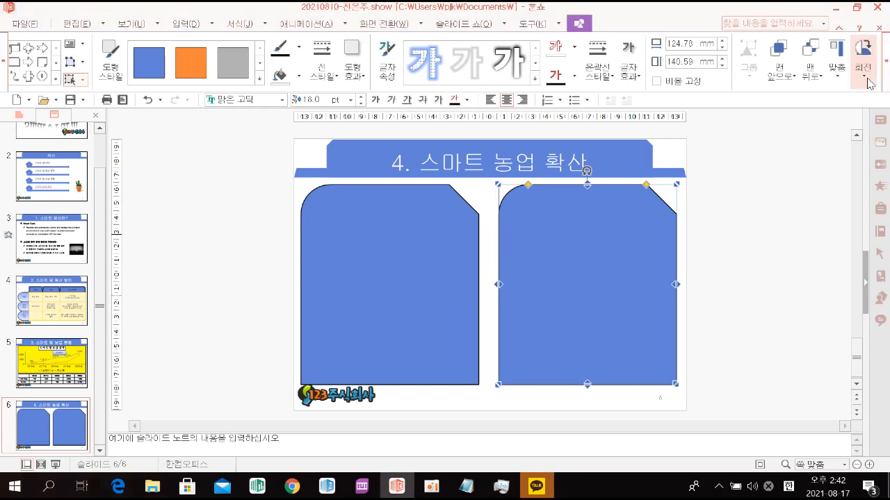
pyautogui.click(869, 83)
pyautogui.click(823, 133)
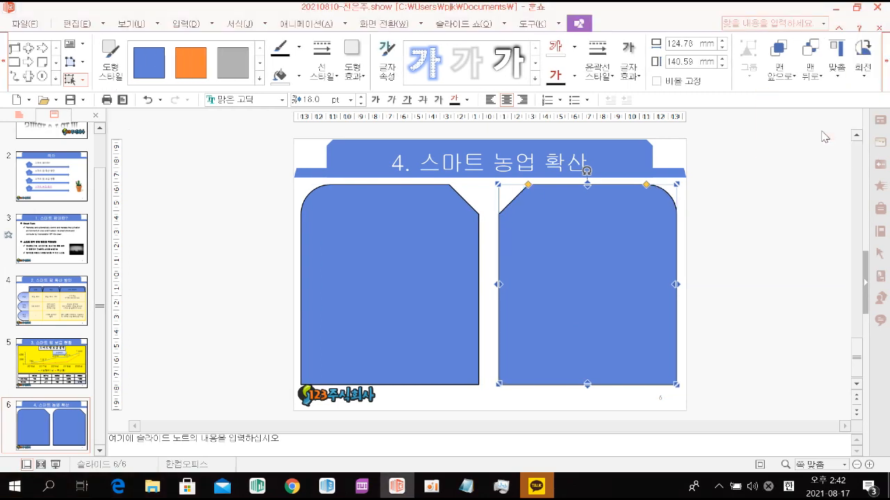
pyautogui.click(864, 81)
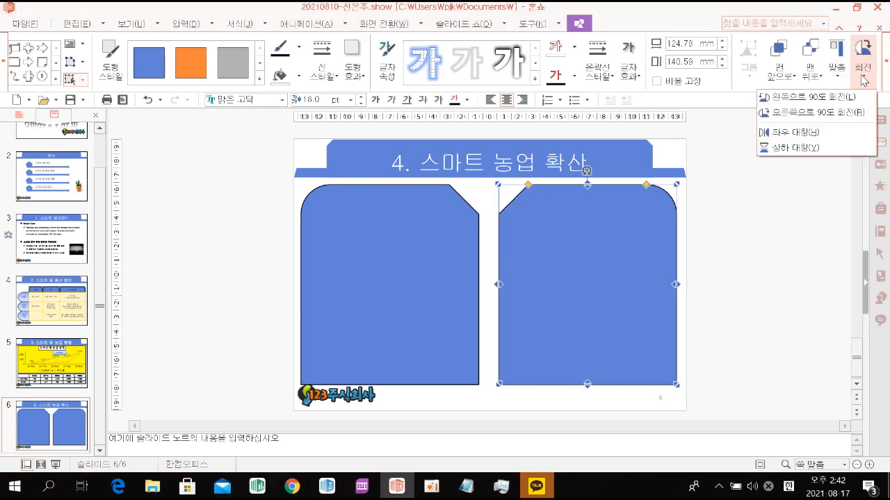
pyautogui.click(827, 148)
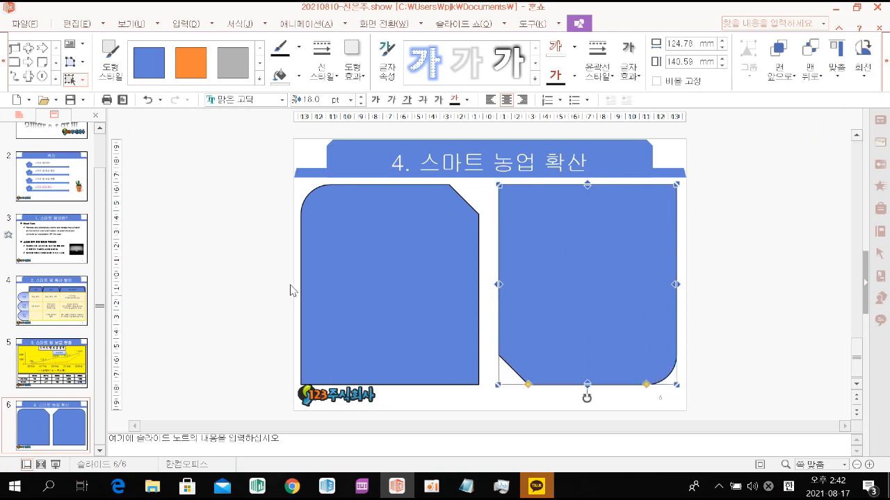
# Step: Draw a folded-corner shape about 30 by 35 mm in the left rectangle's upper-left area, containing the text "스마트 팜"
pyautogui.click(184, 26)
pyautogui.click(182, 66)
pyautogui.moveTo(313, 199); pyautogui.dragTo(355, 247)
pyautogui.write('스마트')
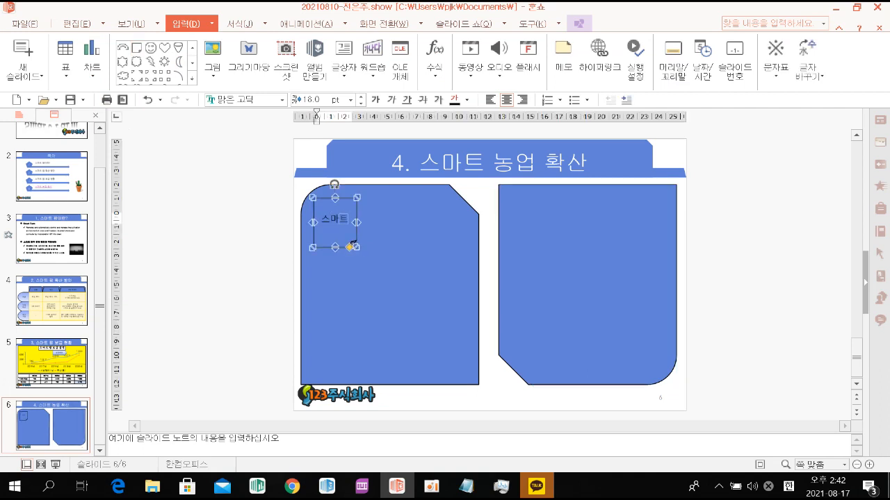
pyautogui.write(' 팜')
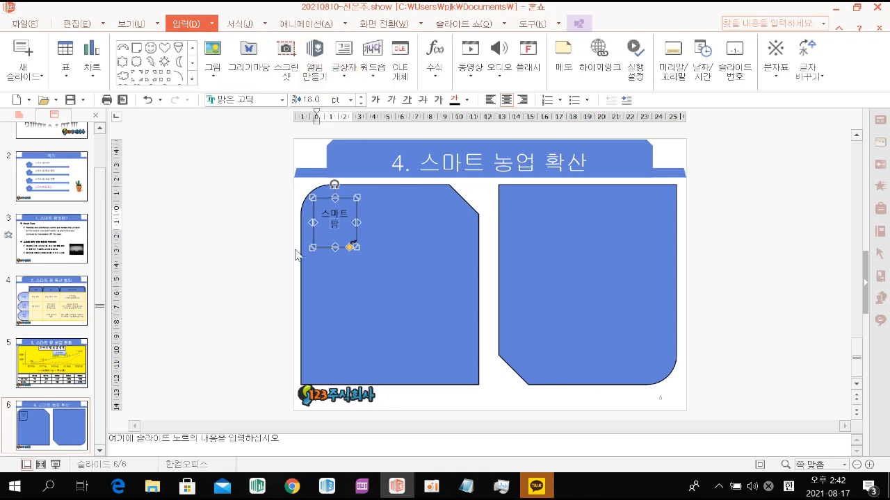
# Step: Copy the "스마트 팜" shape straight across to the left rectangle's upper-right area and flip the copy horizontally
pyautogui.click(334, 197)
pyautogui.moveTo(342, 198); pyautogui.dragTo(451, 201)
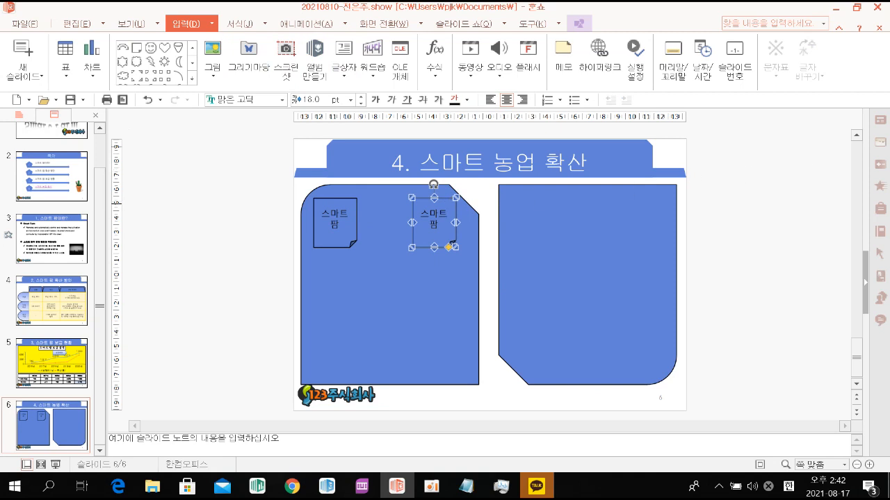
pyautogui.click(579, 23)
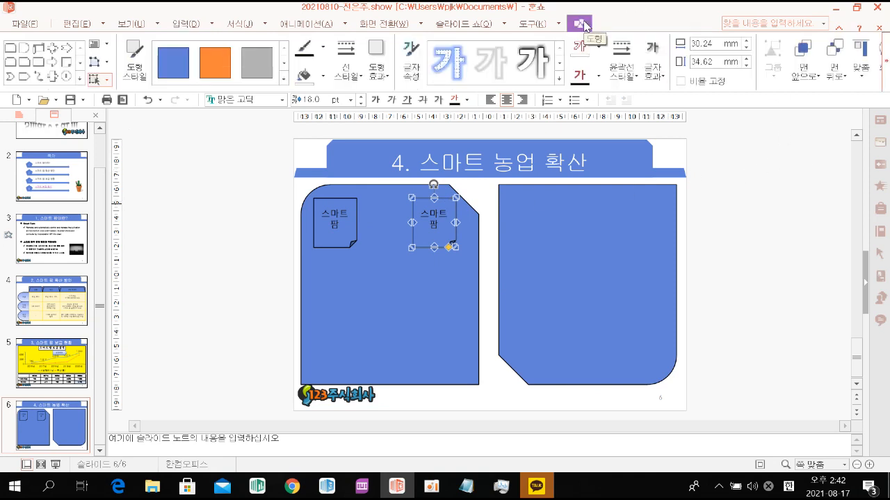
pyautogui.click(881, 66)
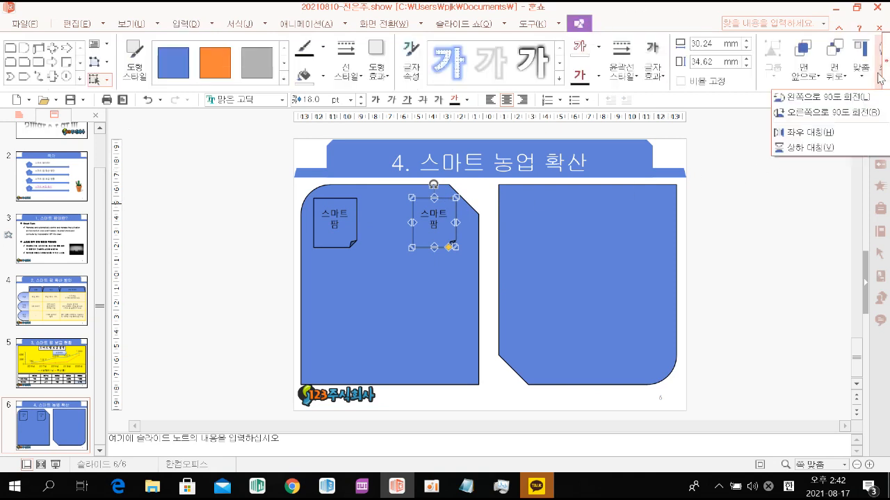
pyautogui.click(822, 134)
# Step: Replace the copied folded-corner shape's text with "혁신" and "밸리" on two lines
pyautogui.click(436, 231)
pyautogui.doubleClick(435, 231)
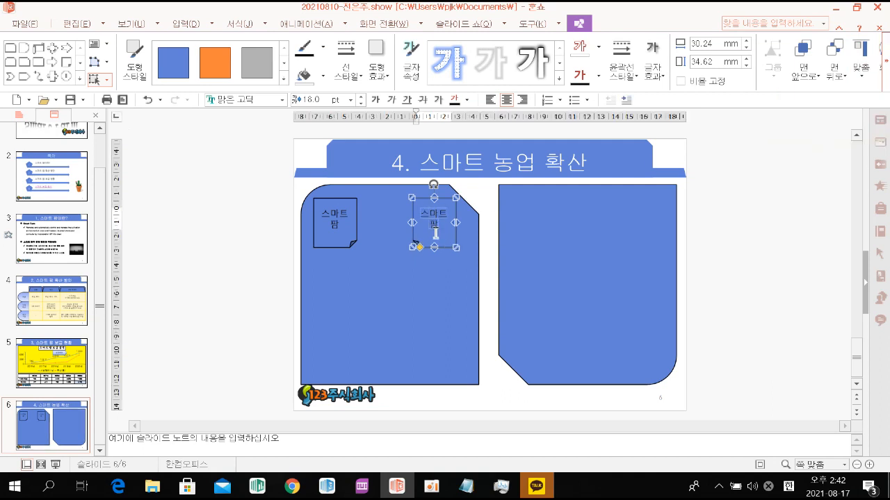
pyautogui.write('혁신')
pyautogui.press('Return')
pyautogui.write('ㅂ')
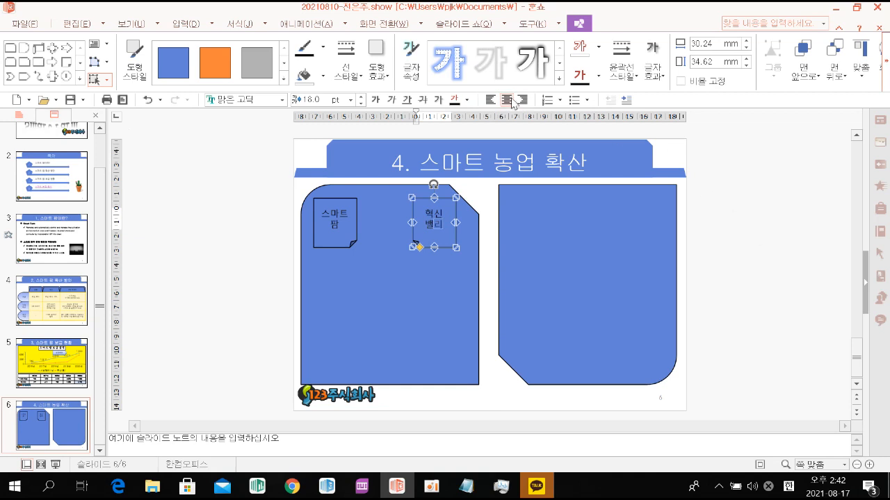
# Step: Draw a funnel shape about 25 by 30 mm between the "스마트 팜" and "혁신 밸리" shapes
pyautogui.click(80, 77)
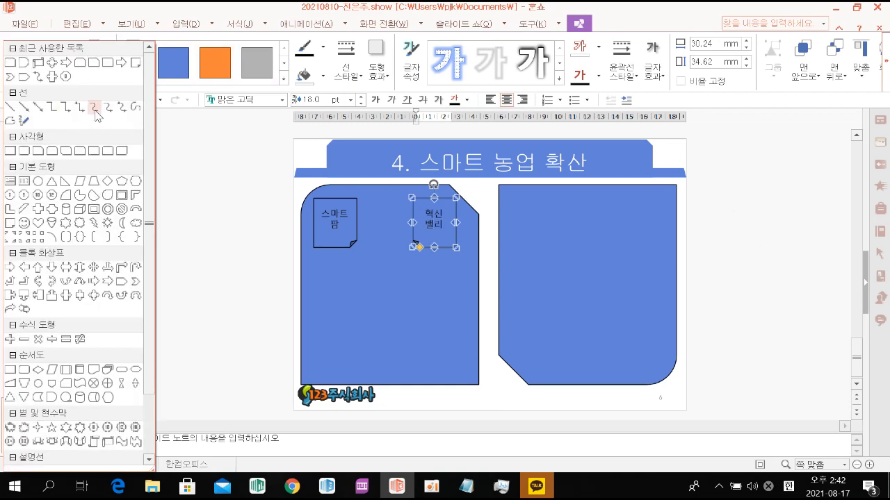
pyautogui.click(57, 227)
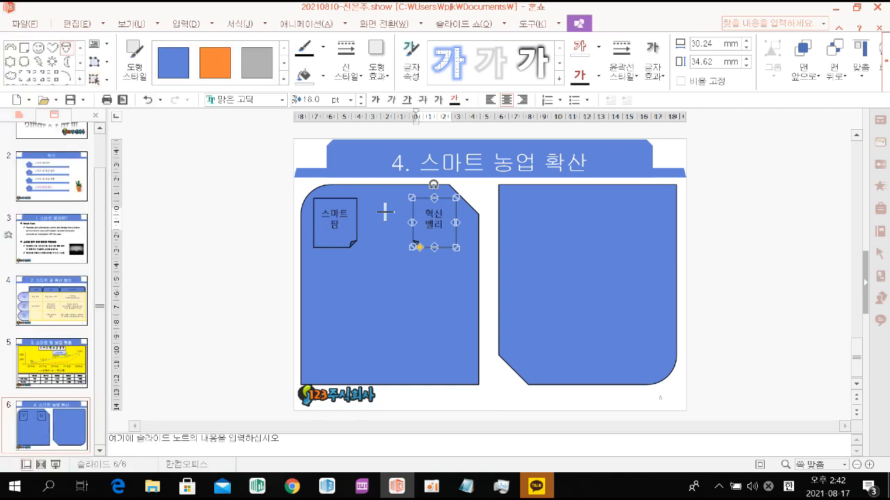
pyautogui.moveTo(369, 199); pyautogui.dragTo(405, 242)
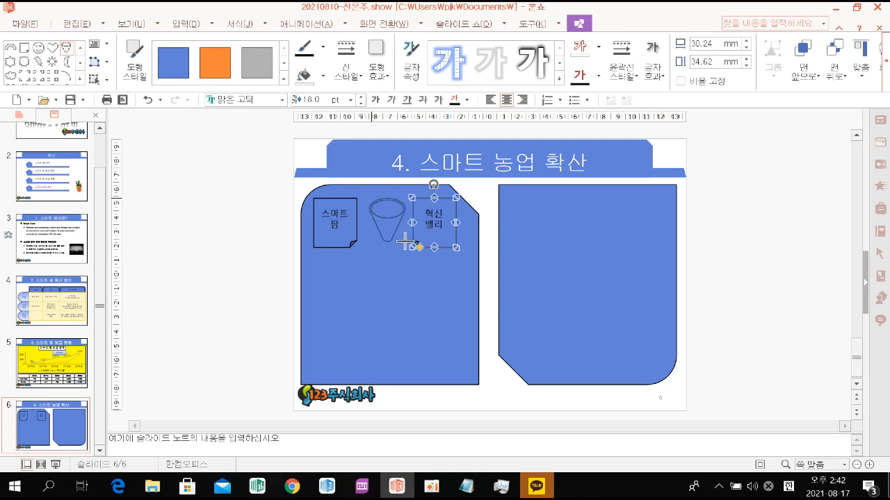
# Step: Place a teardrop about 23 by 20 mm below the funnel, with a horizontally flipped copy beside it so their pointed corners meet
pyautogui.click(80, 80)
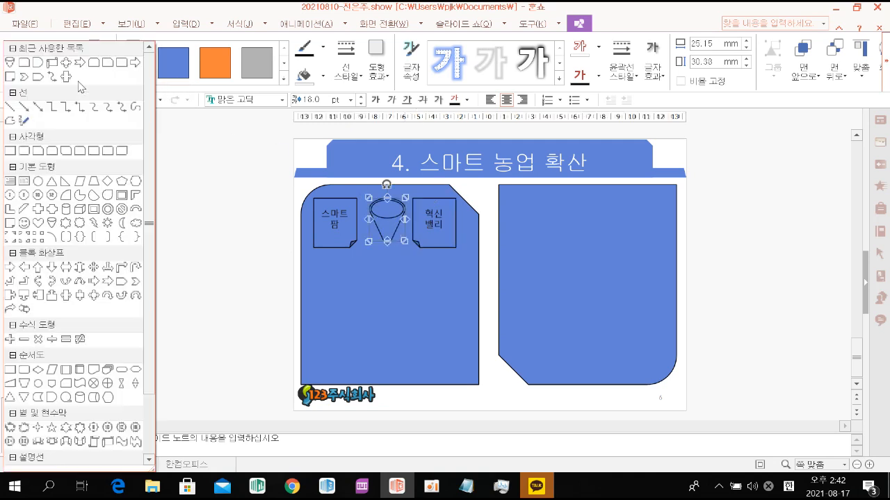
pyautogui.click(108, 195)
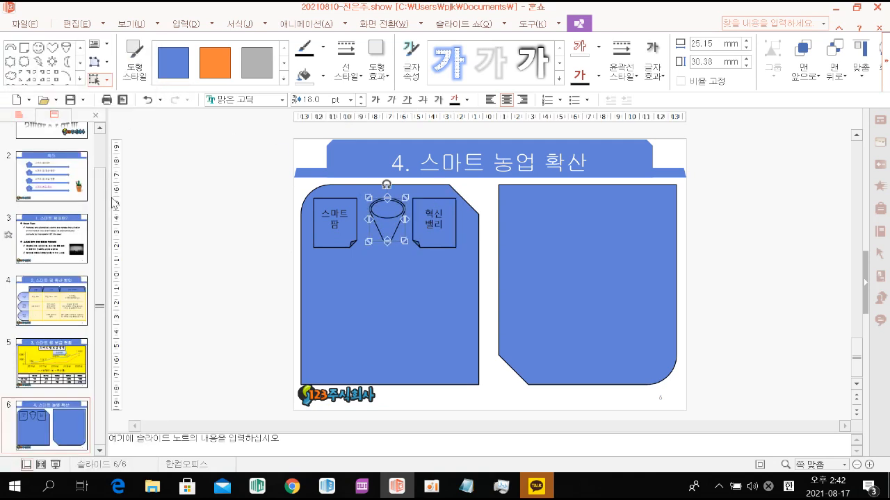
pyautogui.moveTo(362, 239); pyautogui.dragTo(405, 255)
pyautogui.click(357, 254)
pyautogui.click(361, 257)
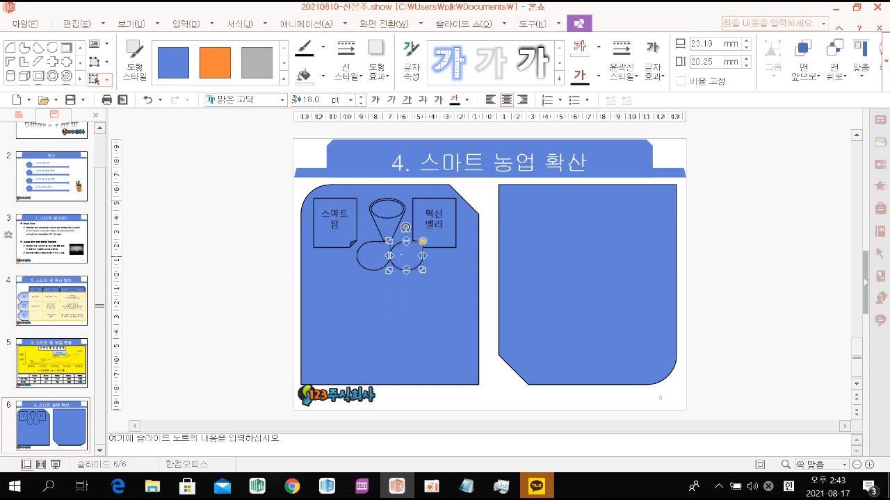
pyautogui.click(887, 78)
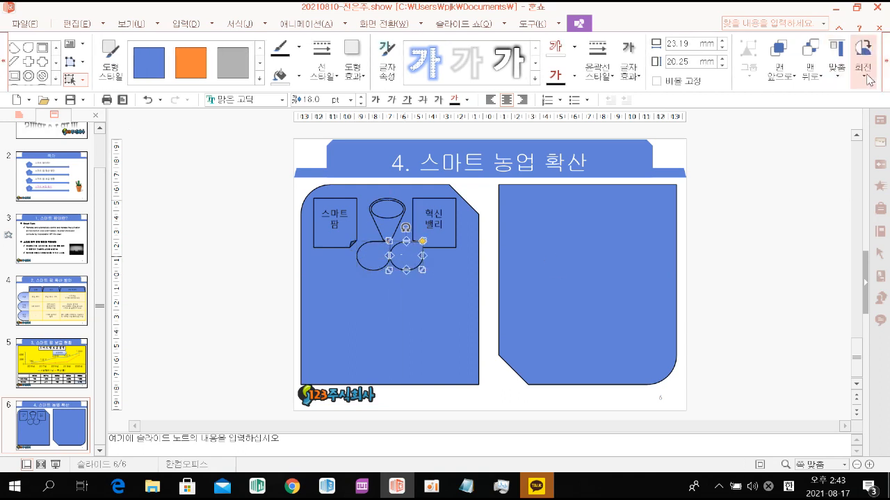
pyautogui.click(868, 81)
pyautogui.click(805, 128)
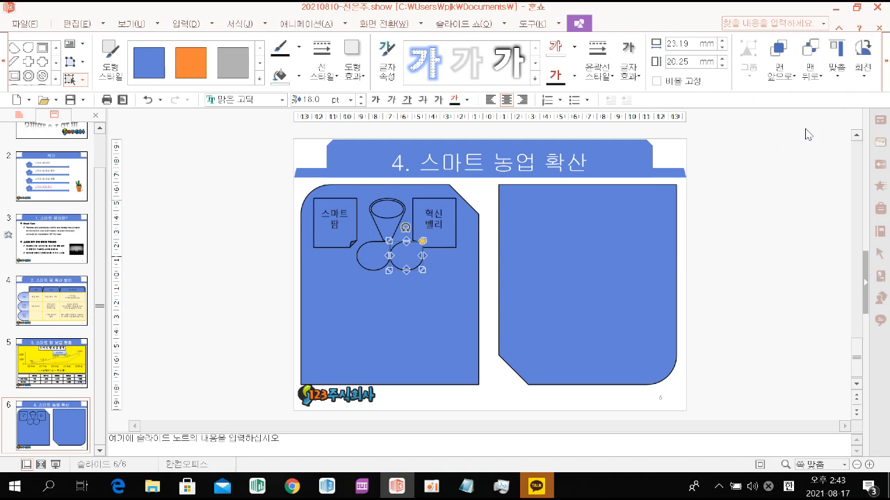
pyautogui.click(254, 278)
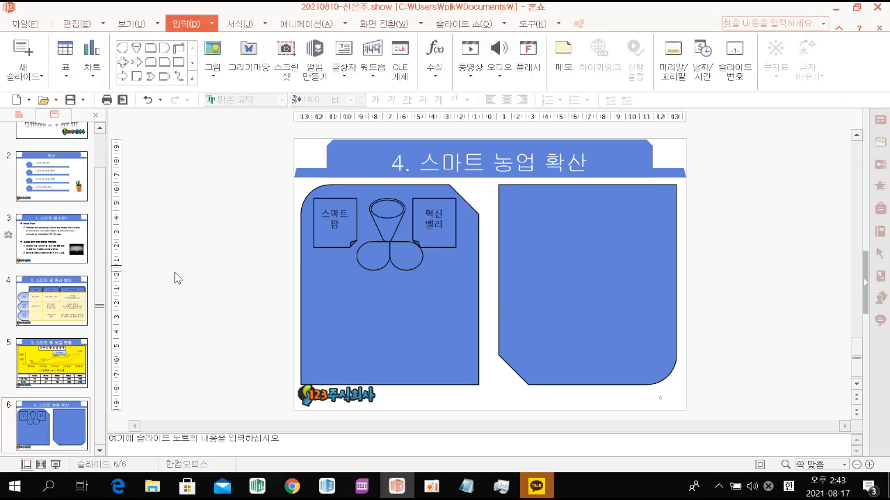
# Step: Widen the funnel to about 32 mm, roughly centred above the two teardrops, and add the text "교육"
pyautogui.click(388, 233)
pyautogui.press('Right')
pyautogui.press('Right')
pyautogui.press('Right')
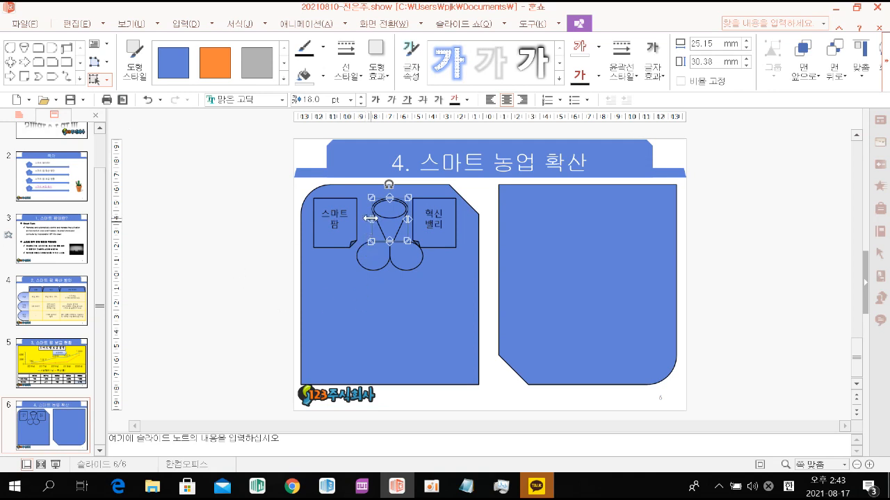
pyautogui.moveTo(371, 219); pyautogui.dragTo(361, 220)
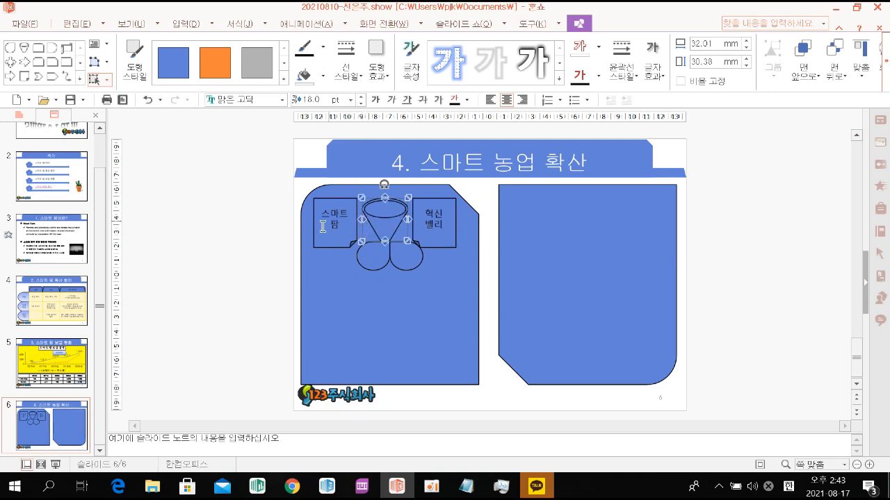
pyautogui.click(387, 221)
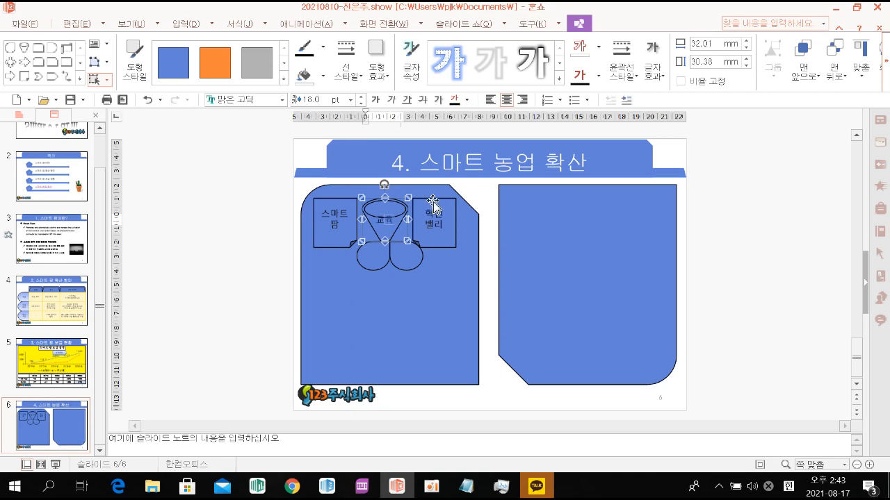
pyautogui.click(250, 246)
# Step: Set the vertical text alignment of the "교육" funnel to top
pyautogui.click(385, 207)
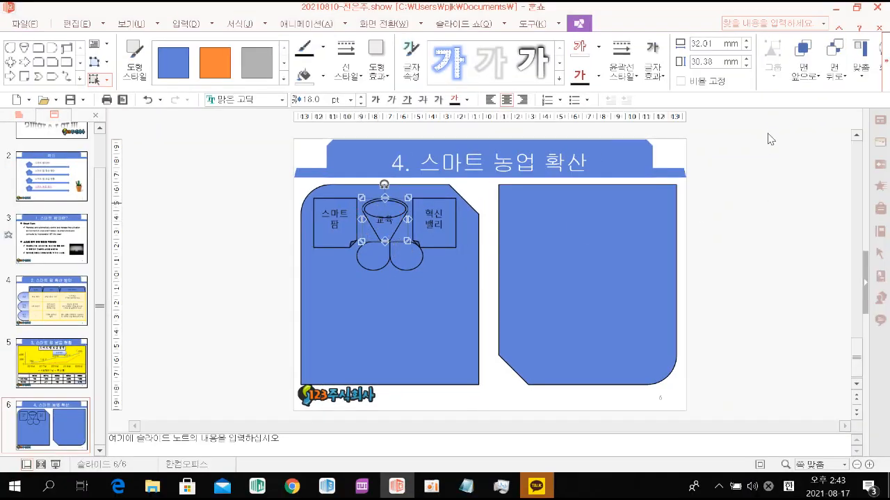
pyautogui.click(391, 222)
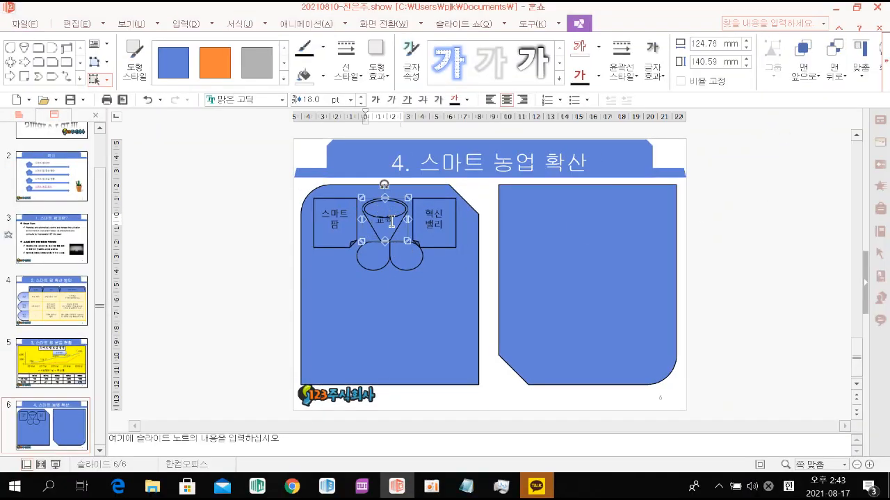
pyautogui.doubleClick(393, 219)
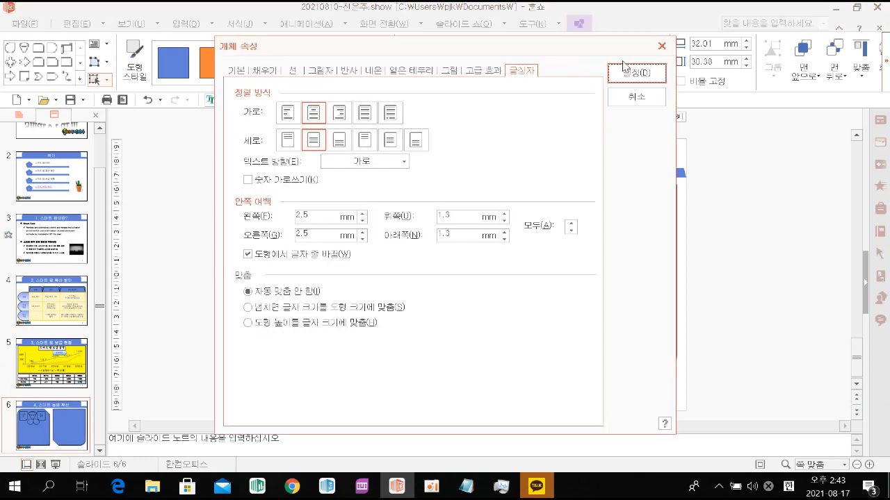
pyautogui.click(288, 141)
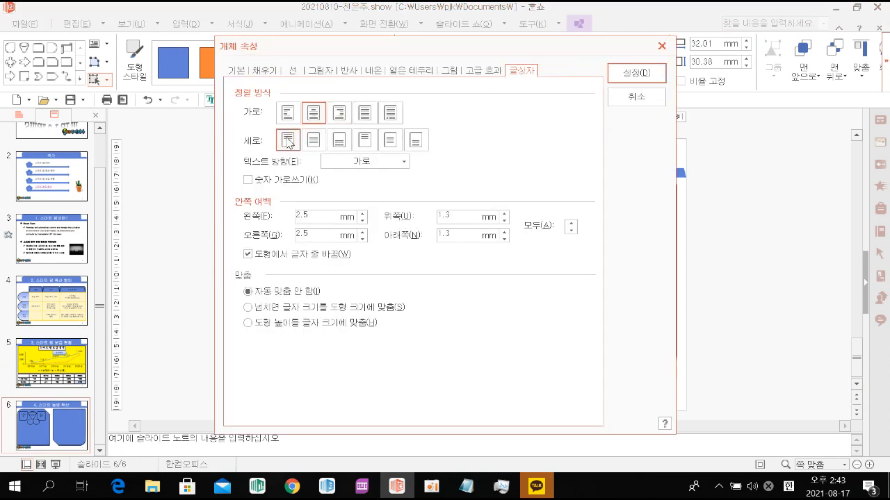
pyautogui.click(627, 73)
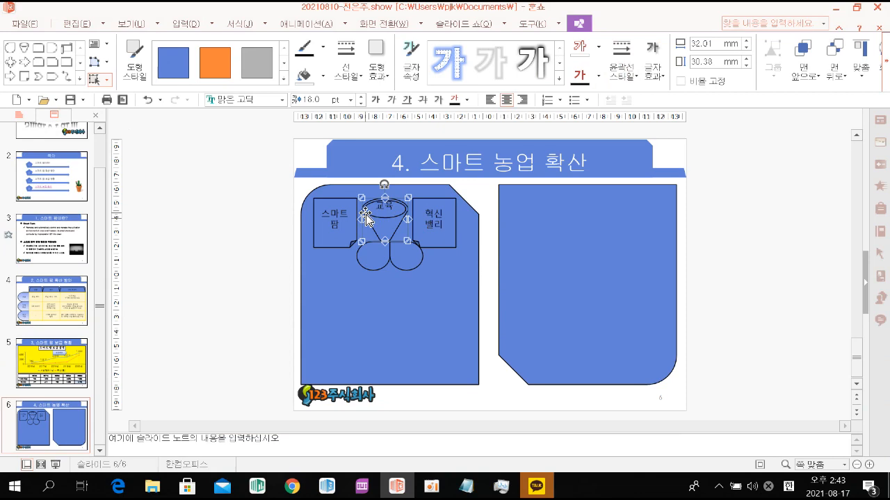
pyautogui.click(245, 25)
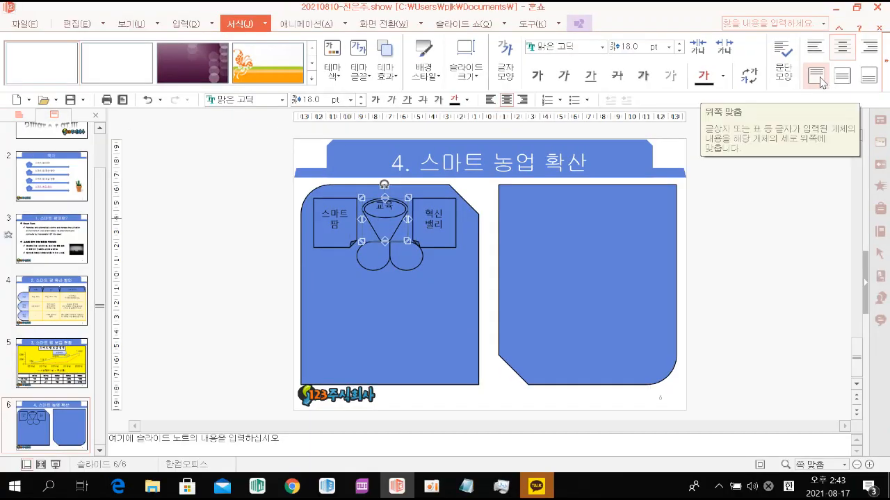
pyautogui.doubleClick(389, 220)
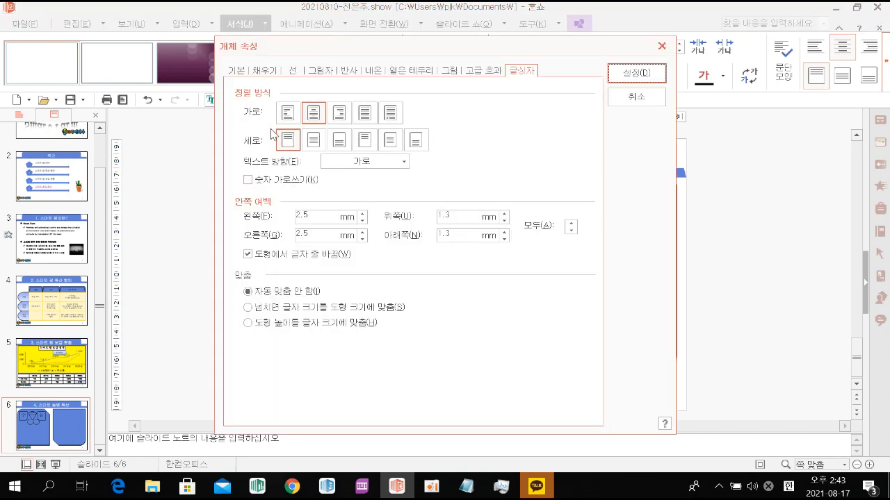
pyautogui.click(661, 46)
# Step: Enter "생산" and "유통" on two lines in the left teardrop and widen it outward to fit the text
pyautogui.click(376, 255)
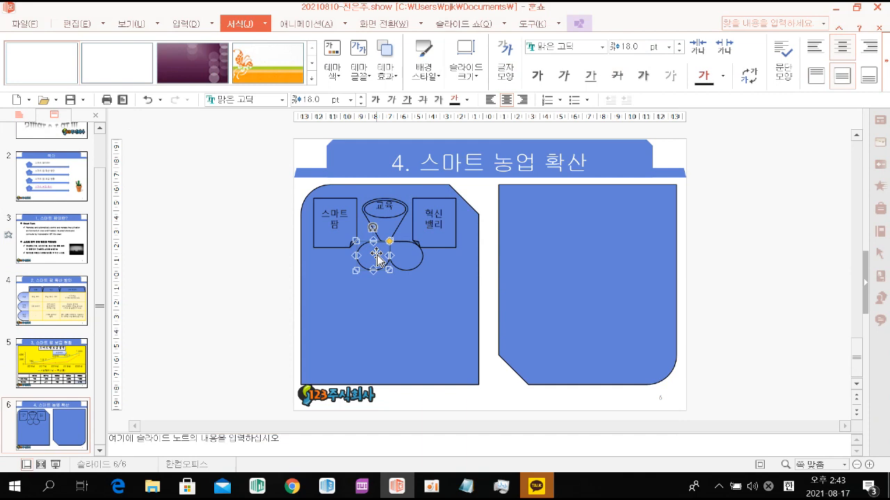
pyautogui.write('생산')
pyautogui.press('Return')
pyautogui.write('유통')
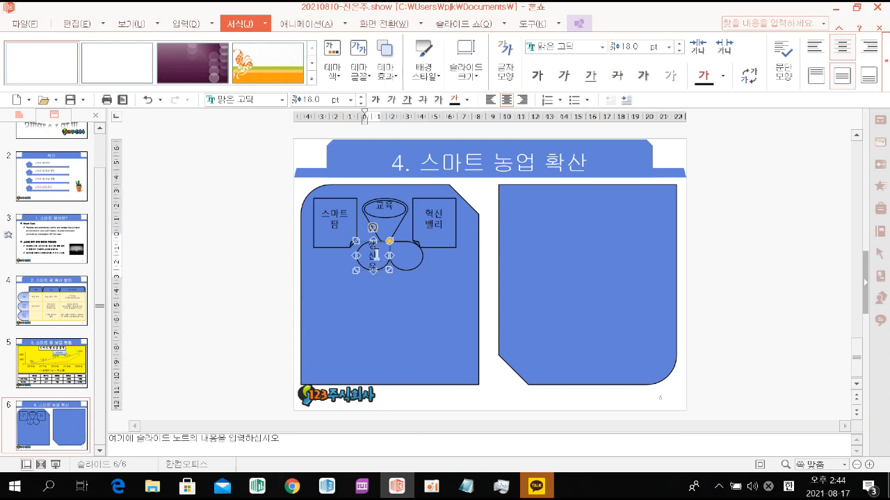
pyautogui.moveTo(356, 256); pyautogui.dragTo(348, 255)
# Step: Enter "기술" and "연구" in the right teardrop and widen it outward so each word fits on one line
pyautogui.click(408, 258)
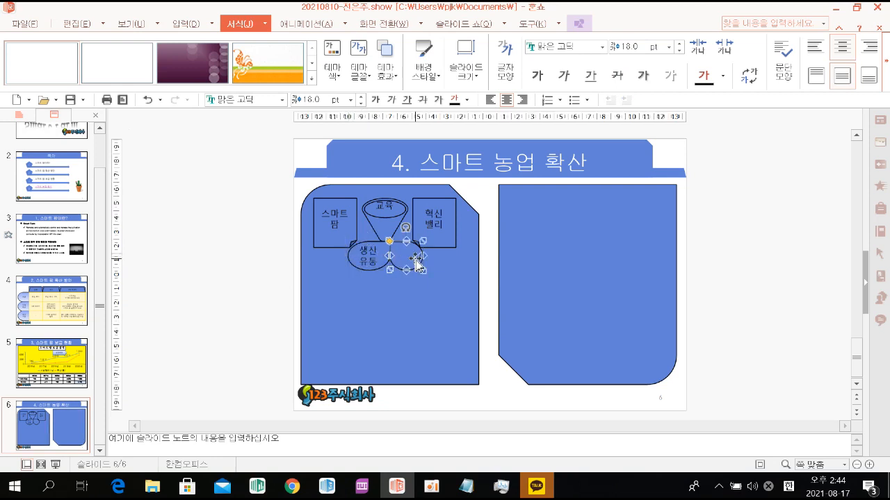
pyautogui.write('기술')
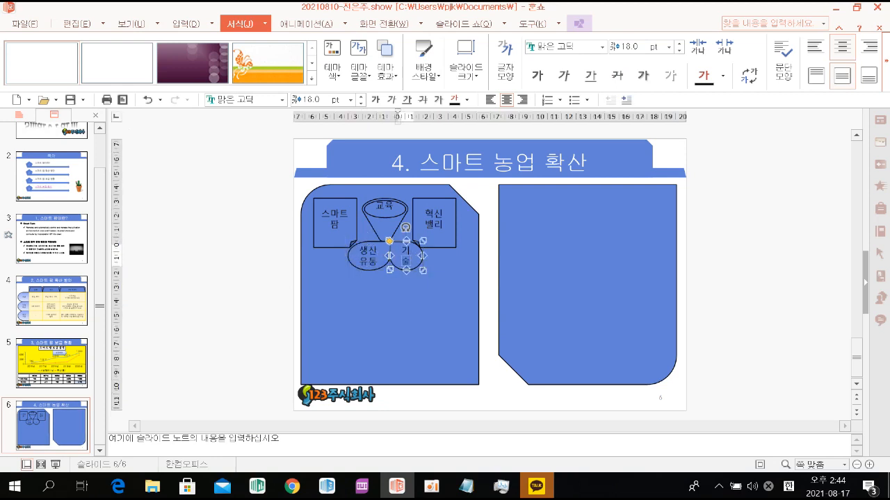
pyautogui.write('연구')
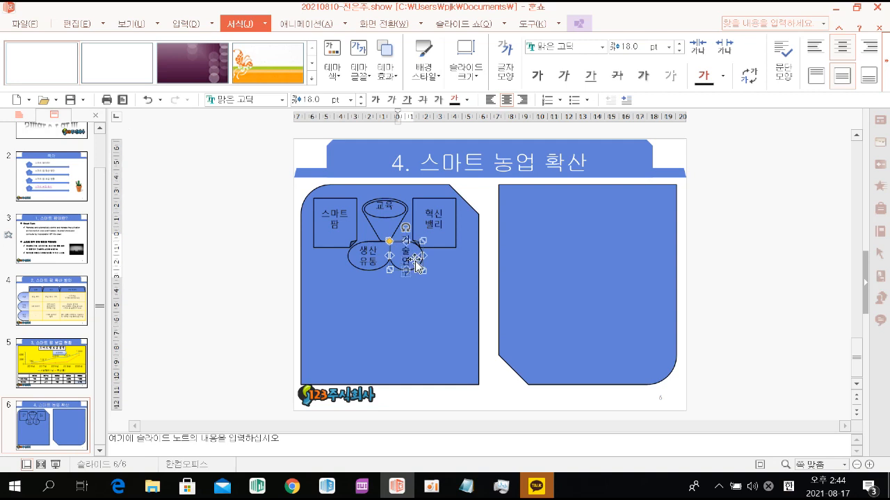
pyautogui.moveTo(422, 255); pyautogui.dragTo(431, 259)
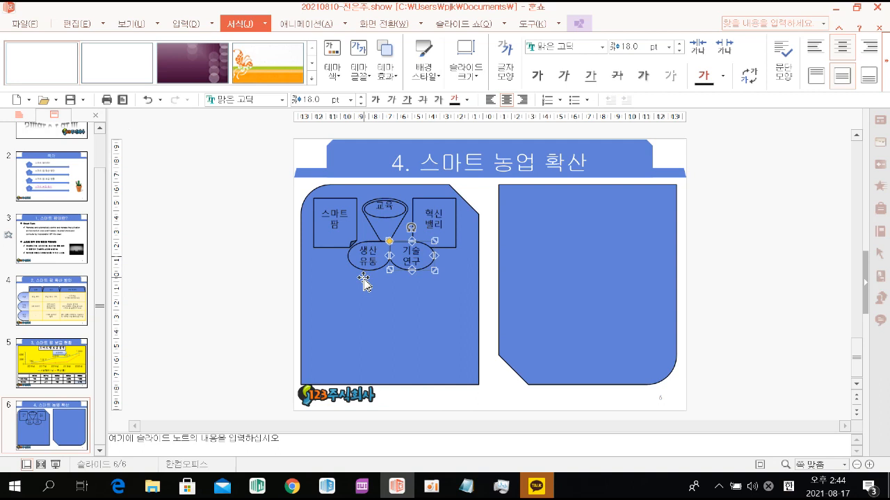
# Step: Draw a cloud below the teardrops at the left side of the left rectangle, containing the text "인력"
pyautogui.click(179, 25)
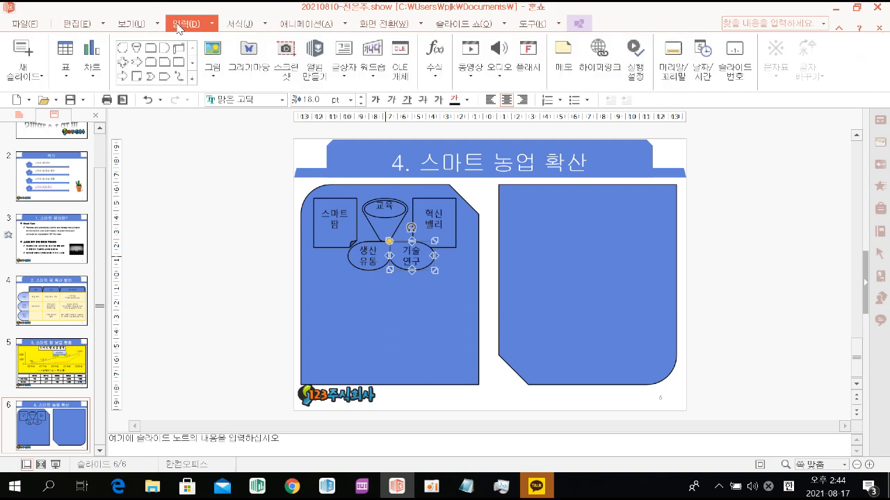
pyautogui.click(191, 77)
pyautogui.click(249, 229)
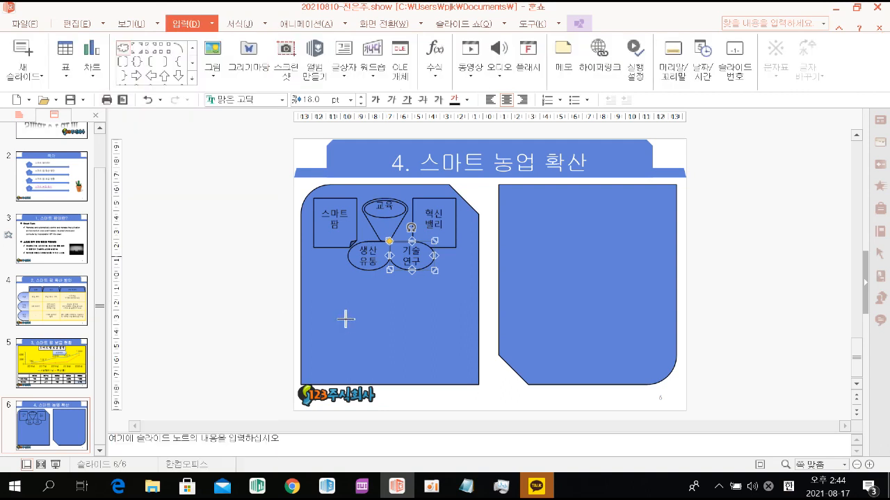
pyautogui.moveTo(314, 276)
pyautogui.mouseDown()
pyautogui.moveTo(346, 310)
pyautogui.moveTo(364, 314)
pyautogui.mouseUp()
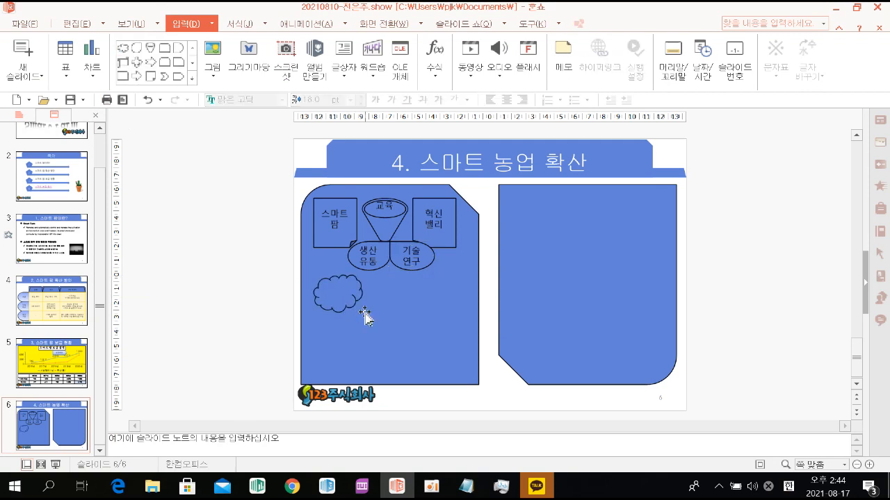
pyautogui.click(354, 303)
pyautogui.write('이')
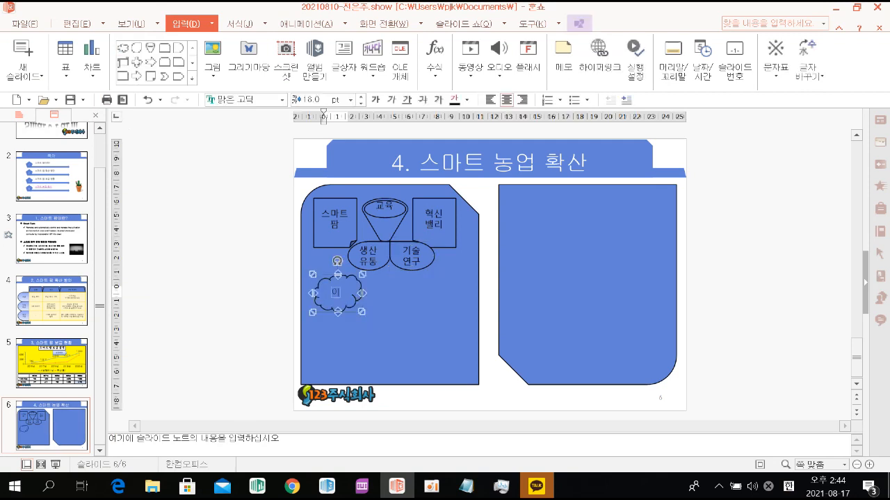
# Step: Draw a stored-data flowchart shape beside the cloud at the same height, containing the text "생산"
pyautogui.click(192, 79)
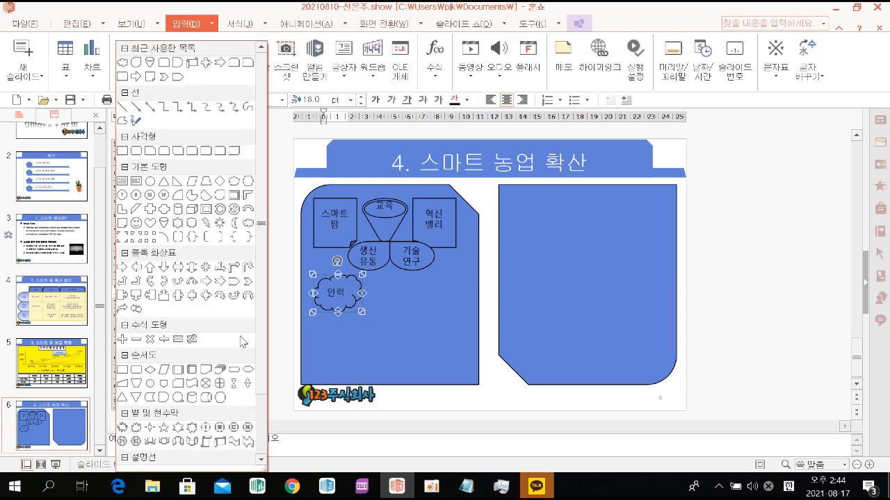
pyautogui.click(151, 397)
pyautogui.moveTo(368, 274); pyautogui.dragTo(419, 313)
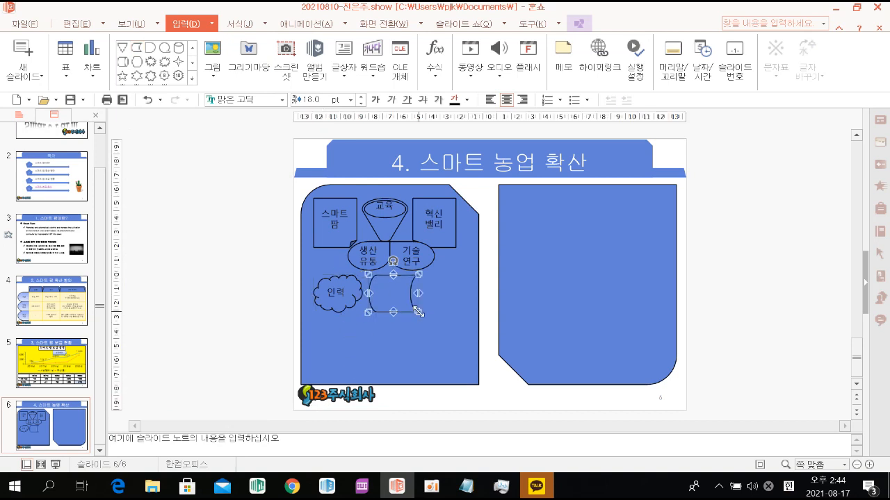
pyautogui.write('생ㅅ')
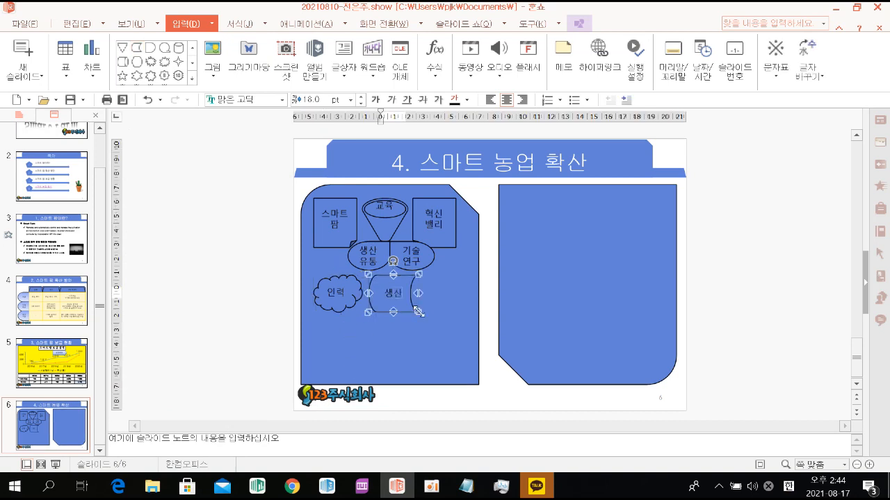
# Step: Draw a snipped-corner rectangle to the right of the stored-data shape, level with it, containing the text "기술"
pyautogui.click(192, 78)
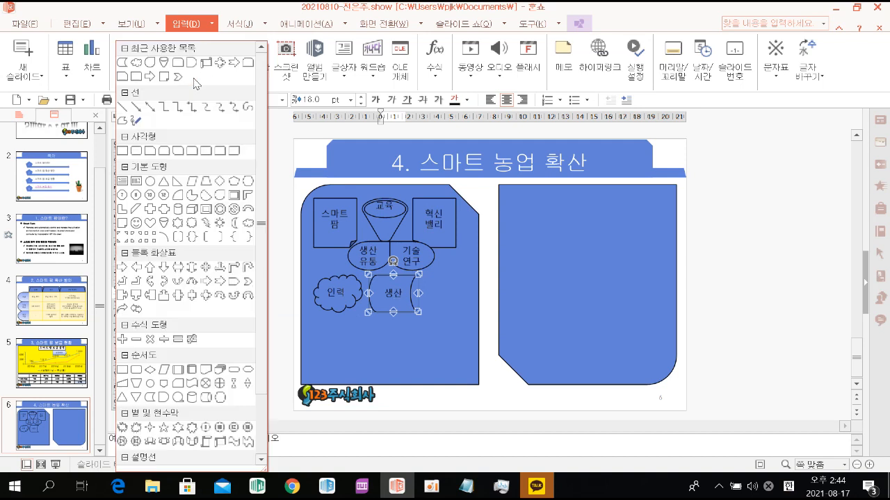
pyautogui.click(194, 152)
pyautogui.moveTo(427, 278); pyautogui.dragTo(466, 314)
pyautogui.write('기수')
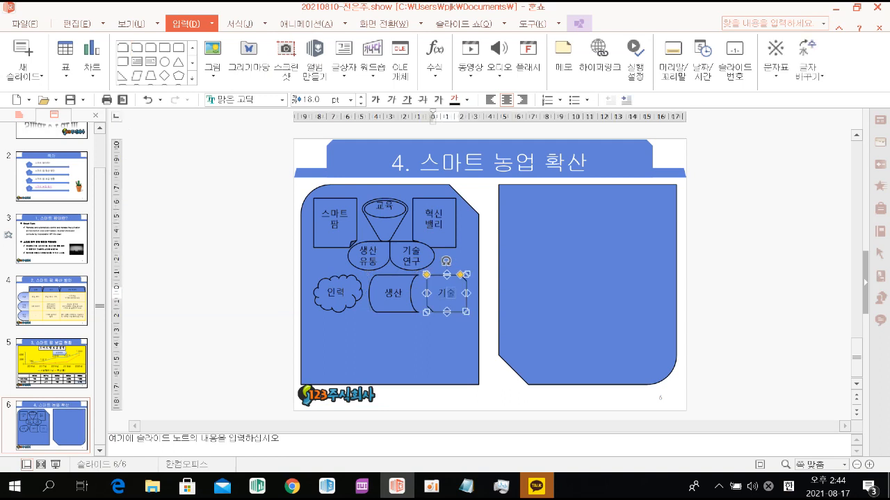
# Step: Reduce the height of the cloud, stored-data and snipped-corner shapes together so the row becomes flatter
pyautogui.click(246, 288)
pyautogui.moveTo(246, 270); pyautogui.dragTo(507, 340)
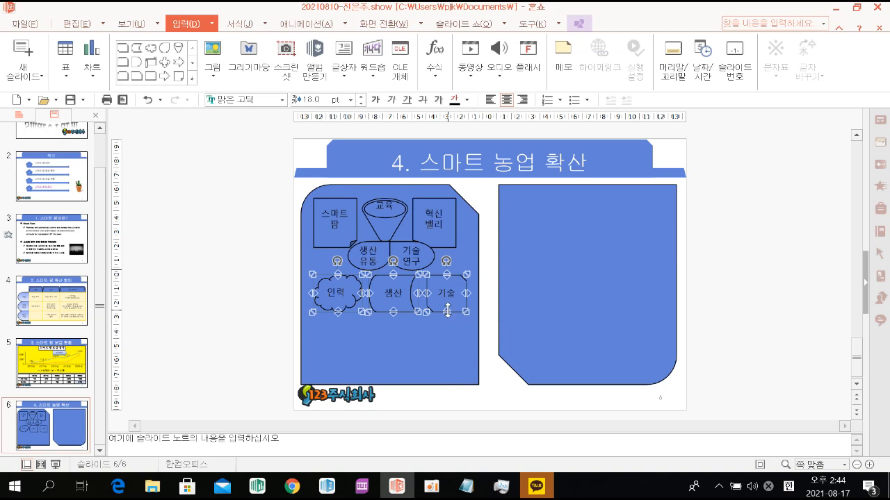
pyautogui.moveTo(448, 313); pyautogui.dragTo(448, 300)
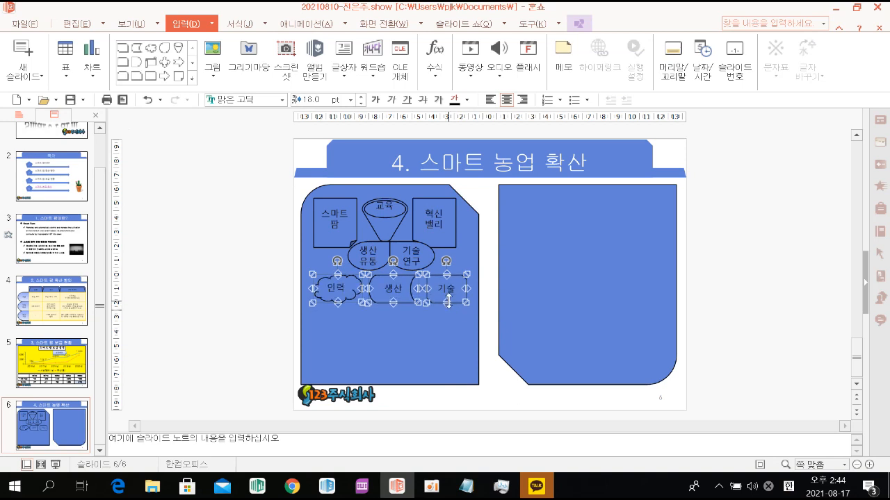
pyautogui.click(200, 232)
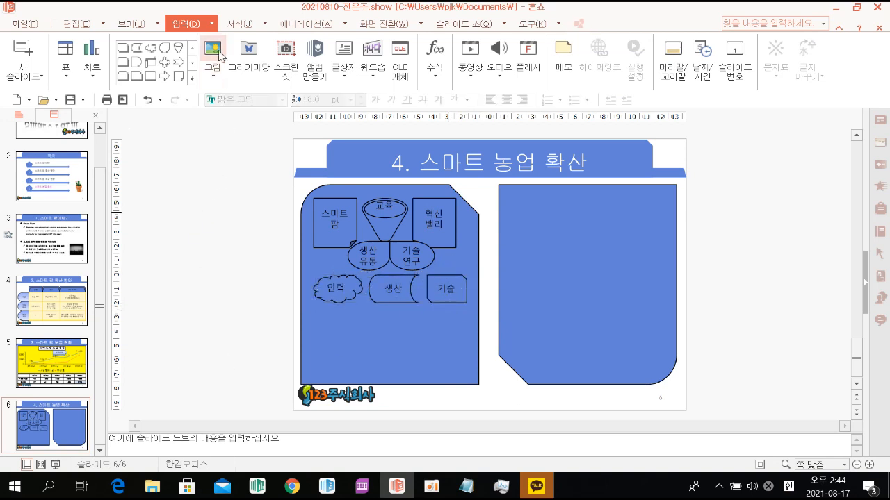
pyautogui.click(192, 77)
pyautogui.scroll(-2, 193, 357)
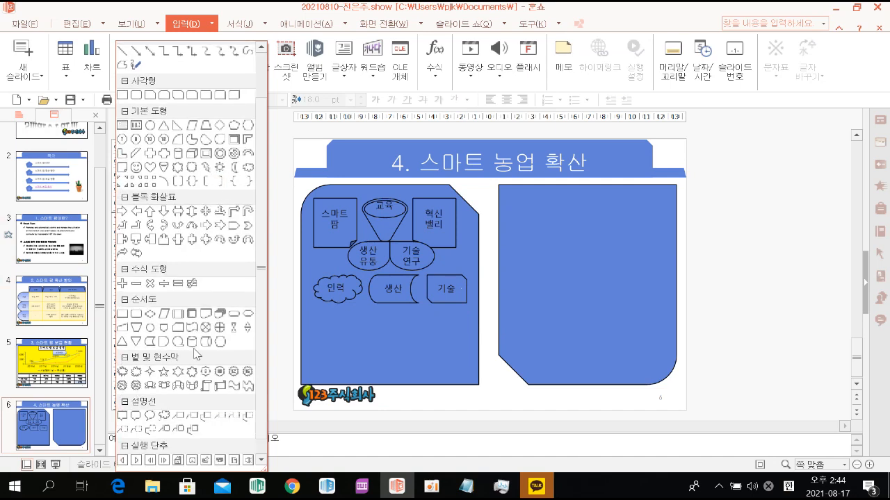
pyautogui.scroll(-1, 196, 353)
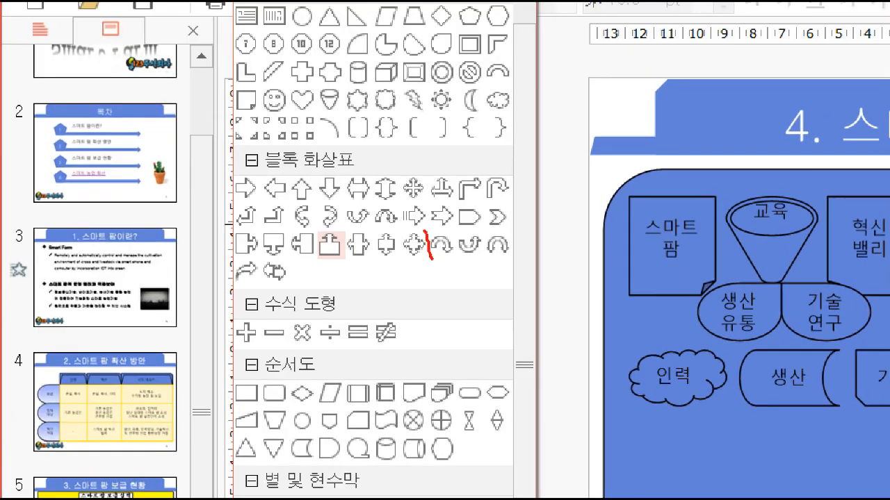
pyautogui.moveTo(424, 231)
pyautogui.mouseDown()
pyautogui.moveTo(351, 221)
pyautogui.moveTo(240, 233)
pyautogui.moveTo(323, 266)
pyautogui.moveTo(452, 254)
pyautogui.mouseUp()
pyautogui.press('Escape')
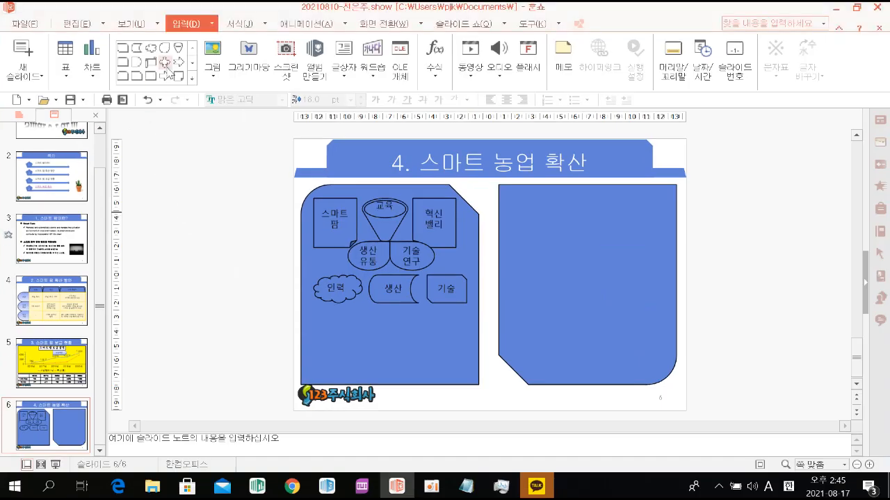
# Step: Draw a right-arrow callout below the cloud in the left rectangle and extend its arrowhead to the callout's full height
pyautogui.click(190, 80)
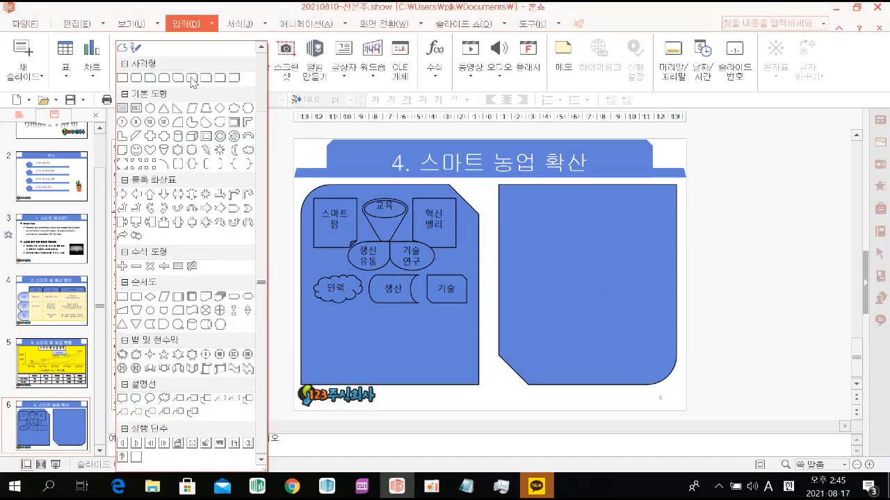
pyautogui.click(122, 224)
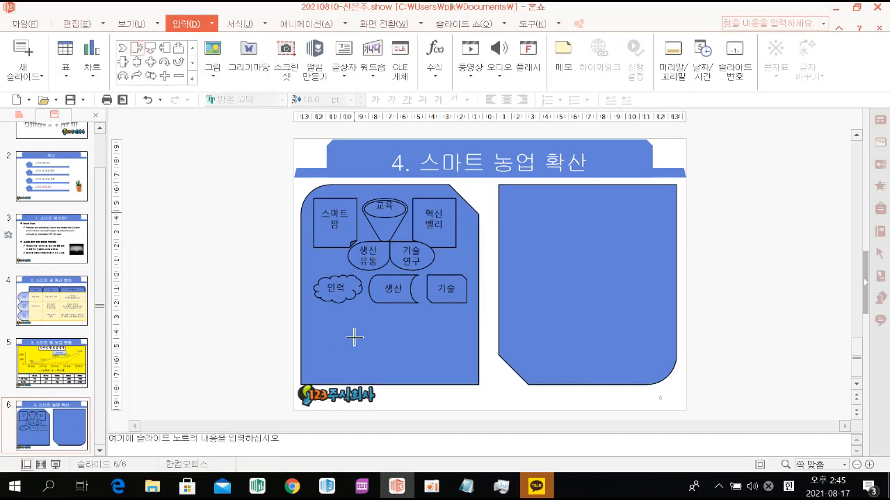
pyautogui.moveTo(315, 308); pyautogui.dragTo(368, 375)
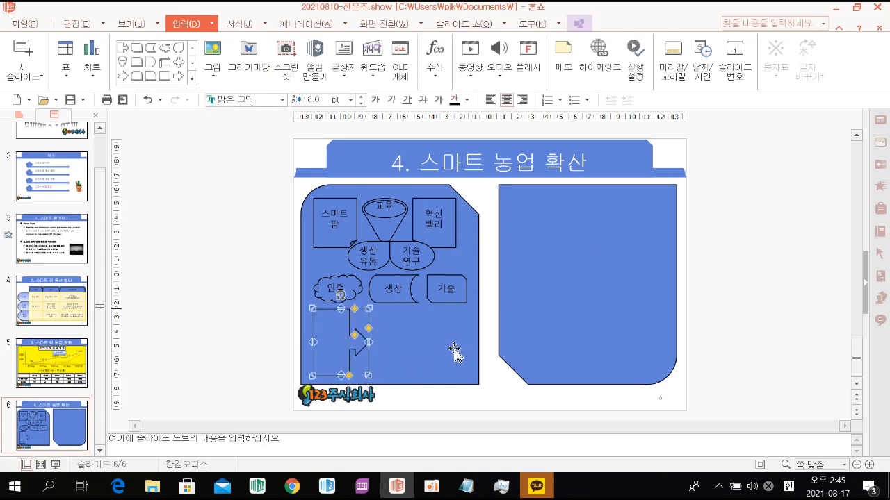
pyautogui.moveTo(369, 330); pyautogui.dragTo(369, 308)
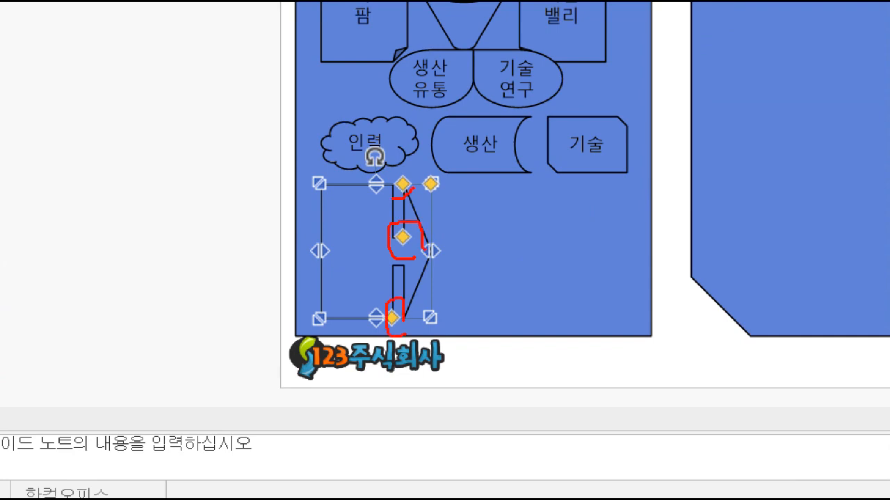
pyautogui.press('Escape')
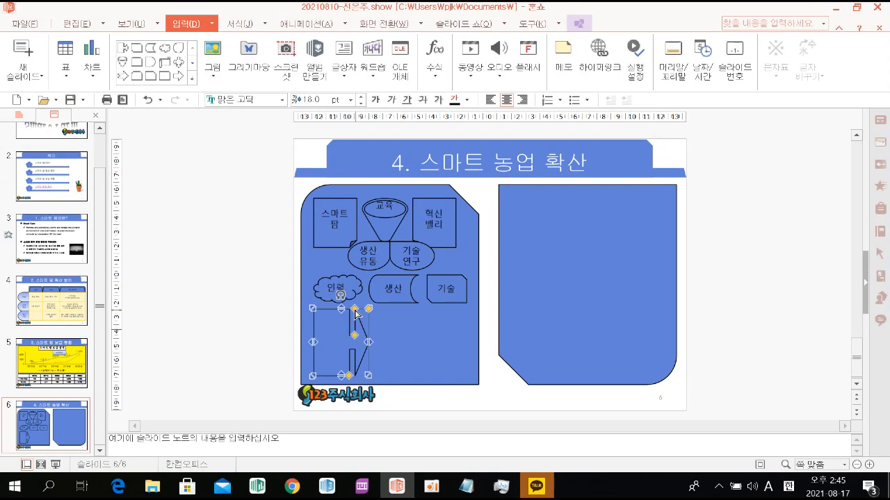
# Step: Enter "기대" and "효과" on two lines in the right-arrow callout
pyautogui.click(403, 328)
pyautogui.click(352, 342)
pyautogui.write('가')
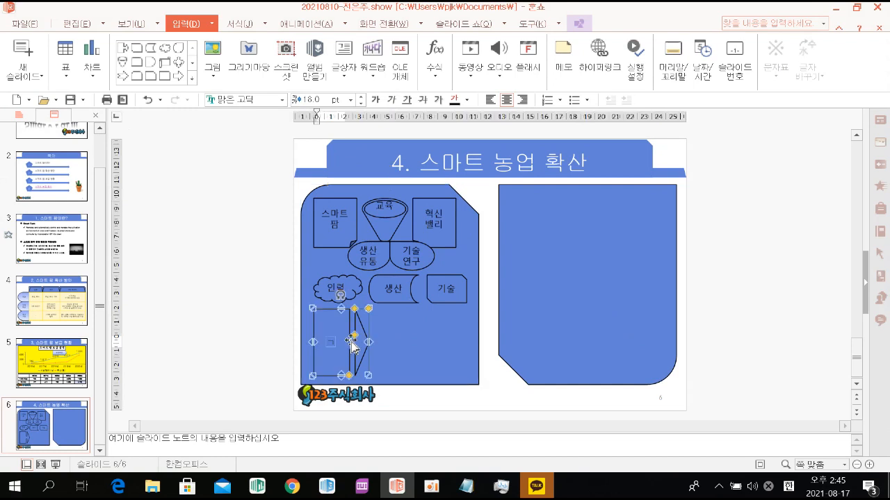
pyautogui.press('Return')
pyautogui.write('ㅎ')
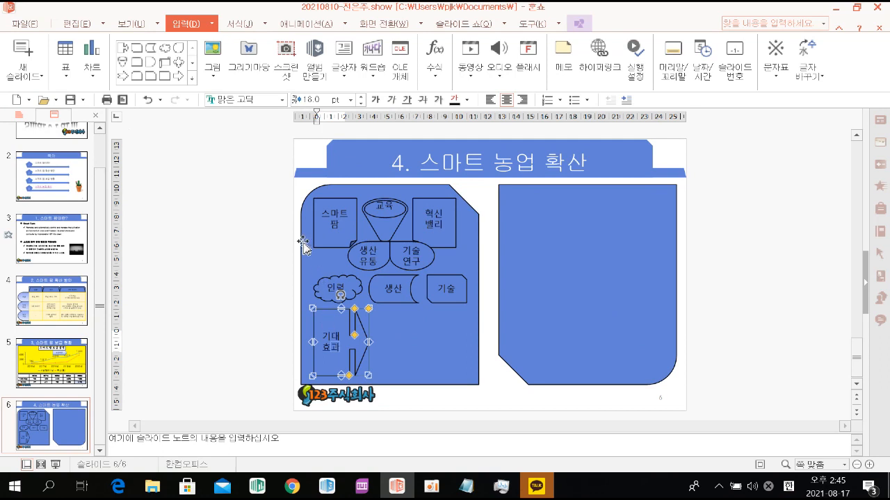
# Step: Draw a rounded rectangle to the right of the arrow callout and stack two copies directly beneath it
pyautogui.click(192, 78)
pyautogui.click(143, 150)
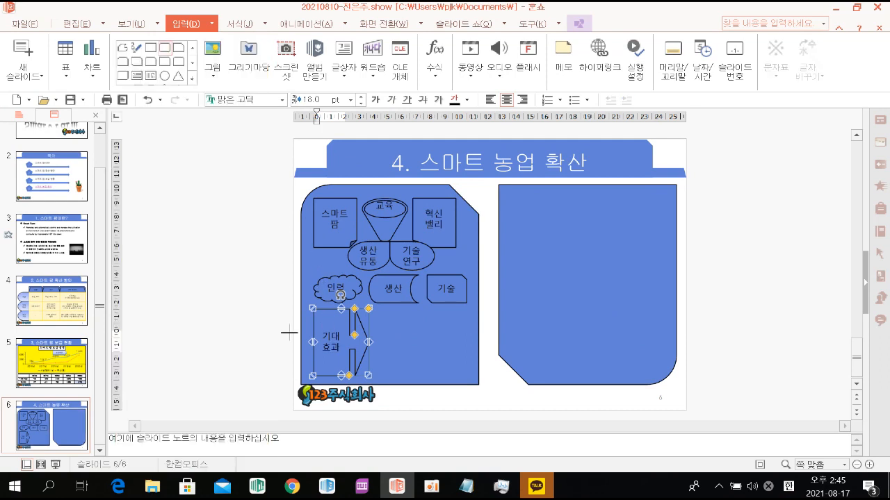
pyautogui.moveTo(380, 308); pyautogui.dragTo(453, 346)
pyautogui.click(456, 348)
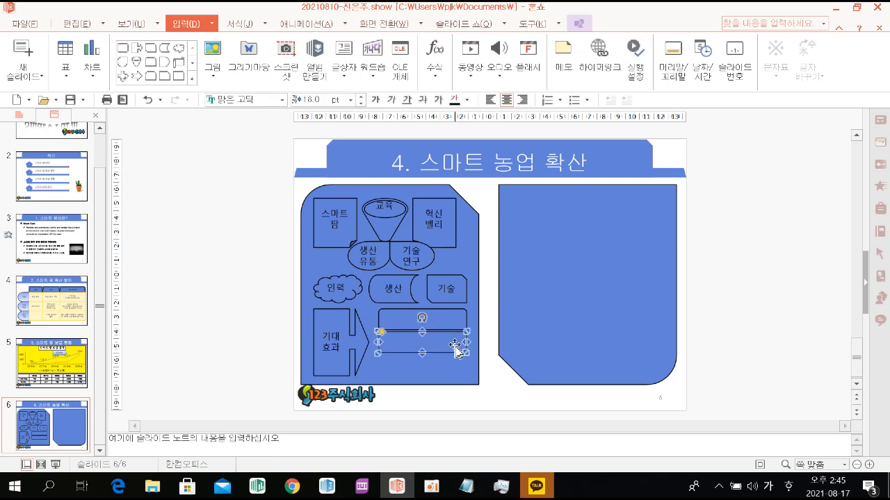
pyautogui.moveTo(454, 346); pyautogui.dragTo(453, 367)
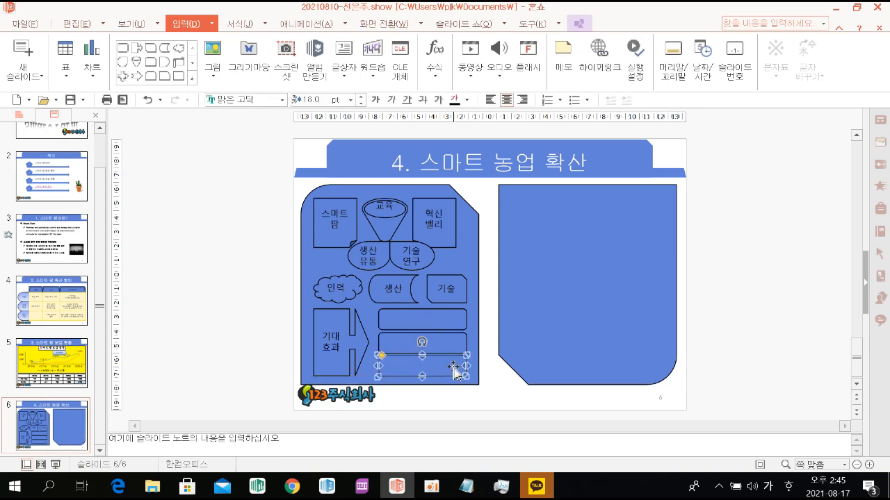
# Step: Label the three rounded rectangles from top to bottom "전문 인력 확보", "국내외 시장 창출" and "전후방 산업 성장"
pyautogui.click(445, 326)
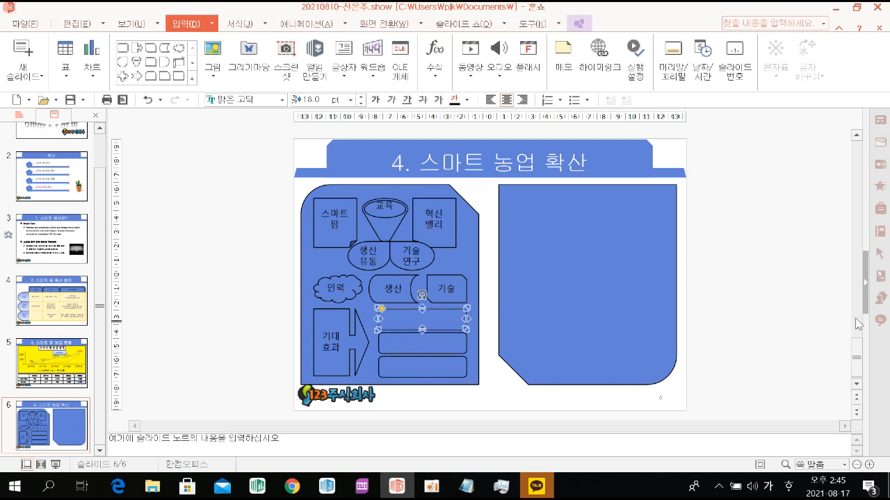
pyautogui.write('전문 인력 확보')
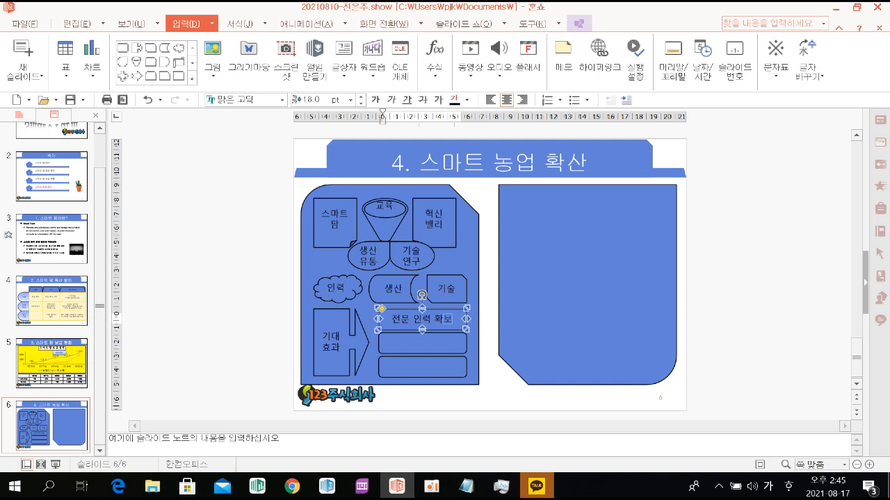
pyautogui.click(452, 350)
pyautogui.write('국')
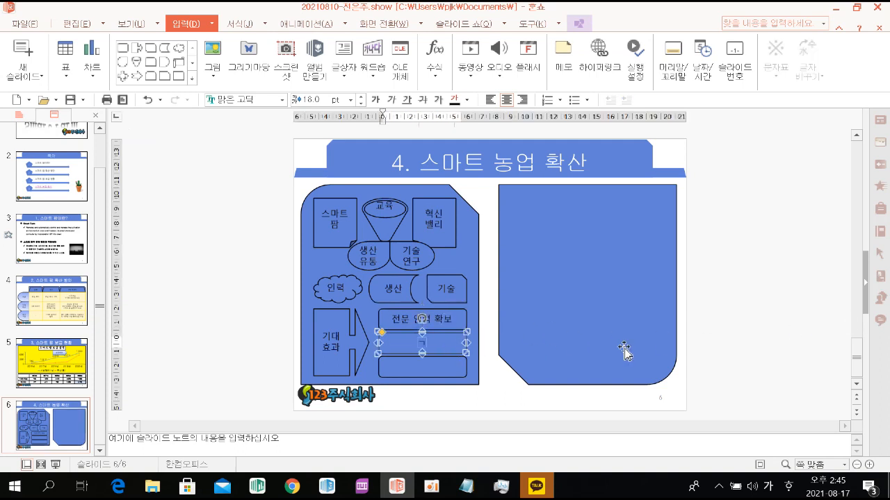
pyautogui.write('내외 시장 창출')
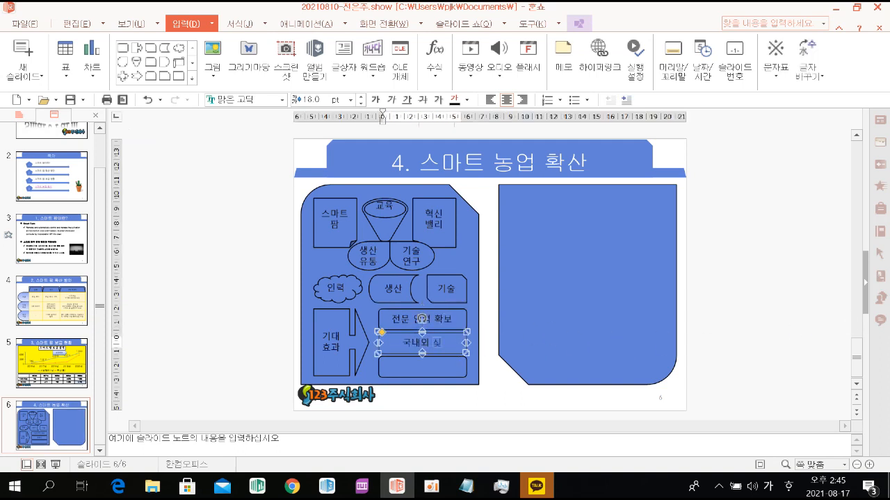
pyautogui.click(459, 366)
pyautogui.write('전후방 산업 성장')
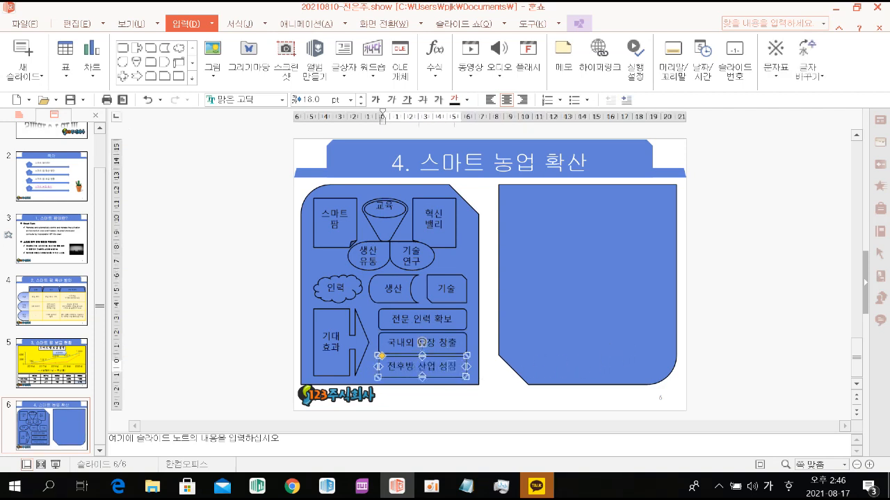
pyautogui.click(244, 263)
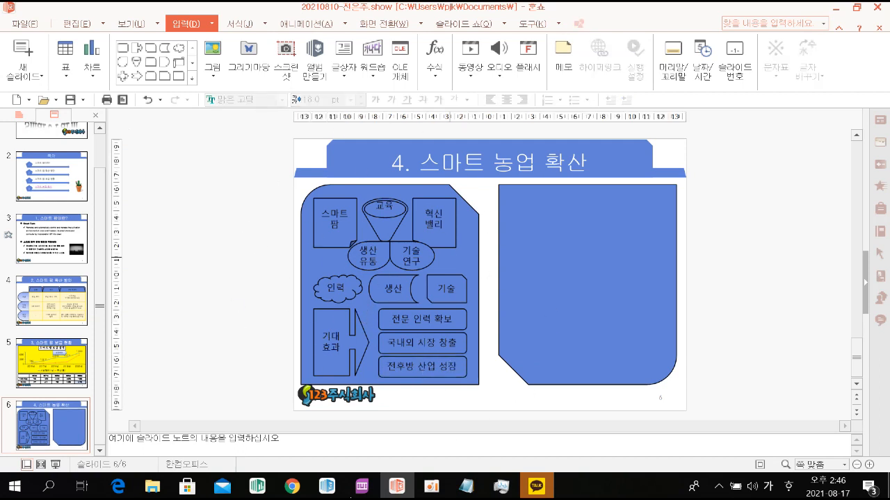
# Step: Group the left background rectangle and all the shapes on it into one object
pyautogui.moveTo(271, 179); pyautogui.dragTo(493, 398)
pyautogui.moveTo(274, 174); pyautogui.dragTo(493, 398)
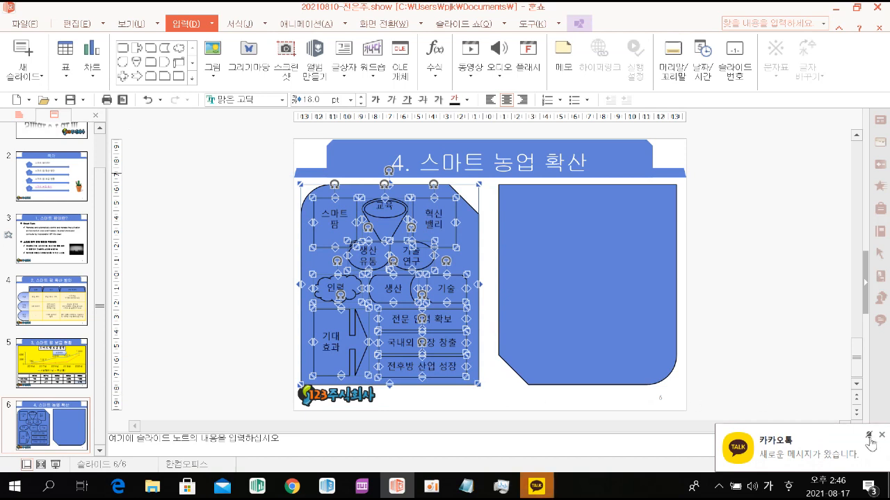
pyautogui.click(880, 437)
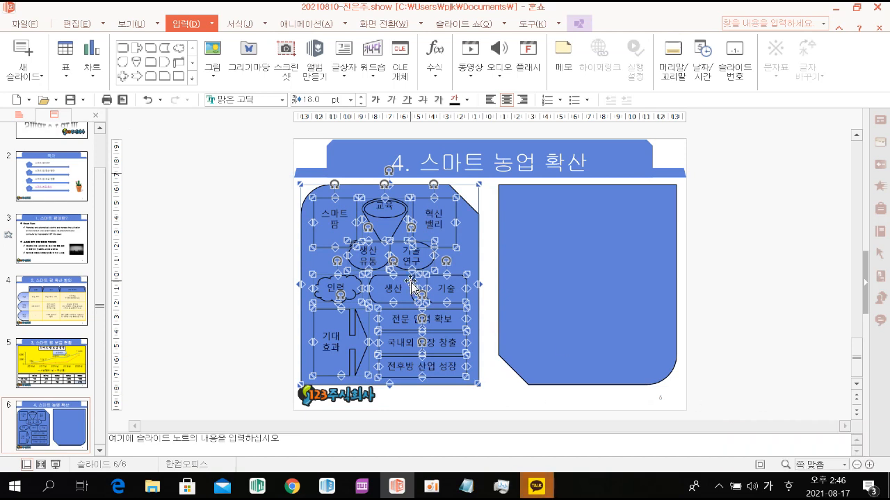
pyautogui.rightClick(388, 240)
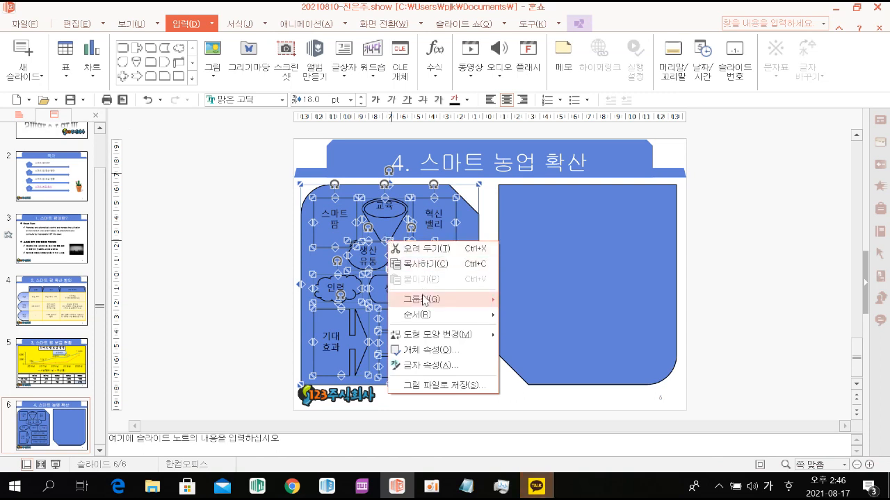
pyautogui.click(580, 24)
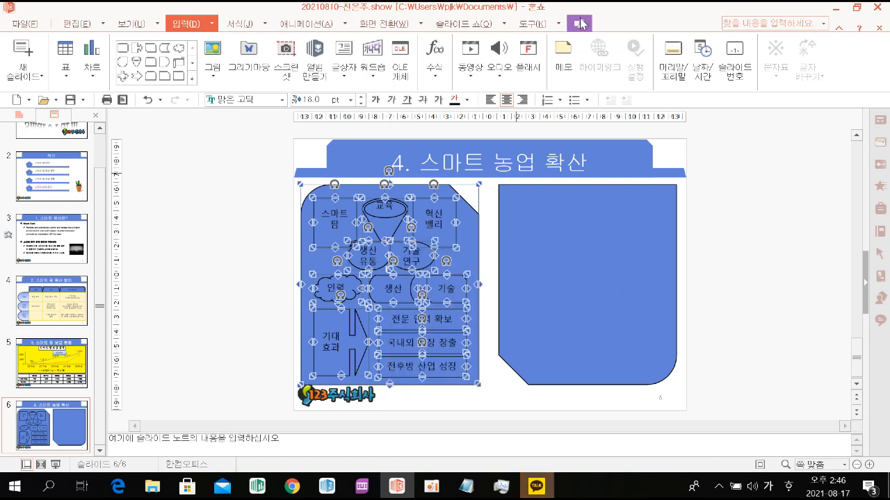
pyautogui.click(581, 24)
pyautogui.click(773, 83)
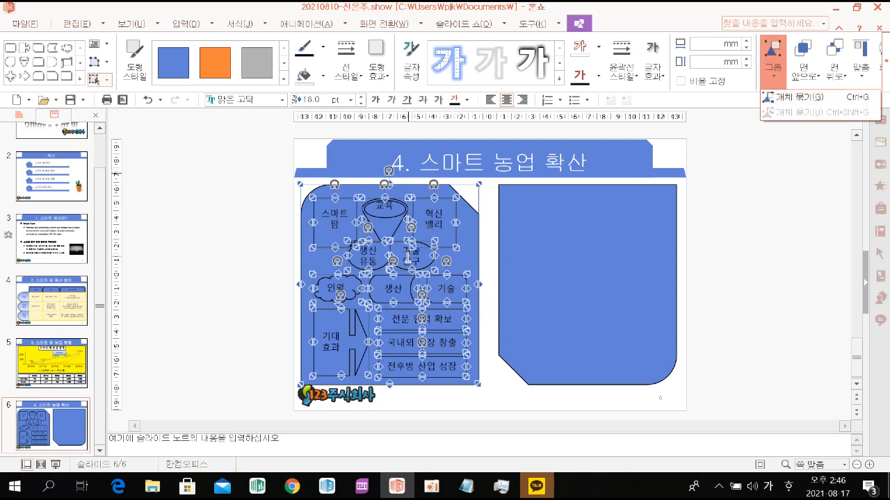
pyautogui.rightClick(402, 271)
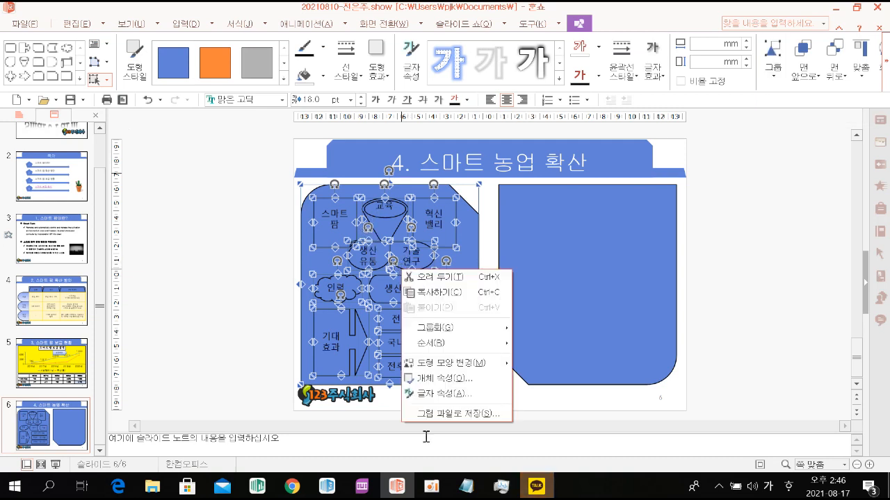
pyautogui.moveTo(434, 328)
pyautogui.click(547, 325)
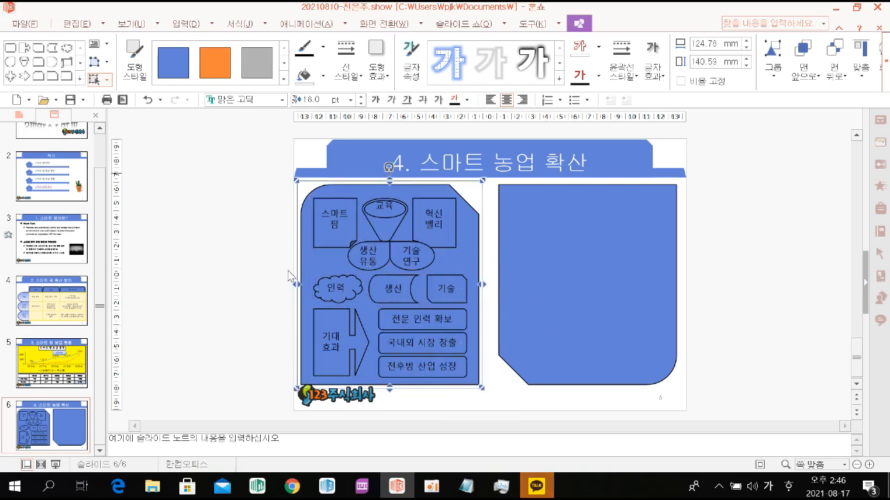
# Step: Move the grouped shapes to the left as a test and undo the move
pyautogui.click(388, 292)
pyautogui.click(299, 253)
pyautogui.moveTo(306, 241); pyautogui.dragTo(261, 240)
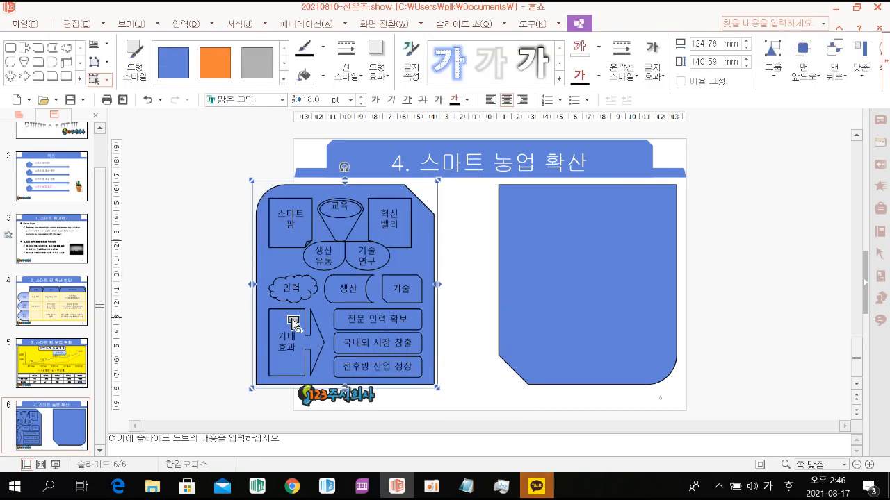
pyautogui.hotkey('ctrl', 'z')
# Step: Apply the 모자이크 animation to the left shape group and set its effect direction to 세로
pyautogui.click(306, 24)
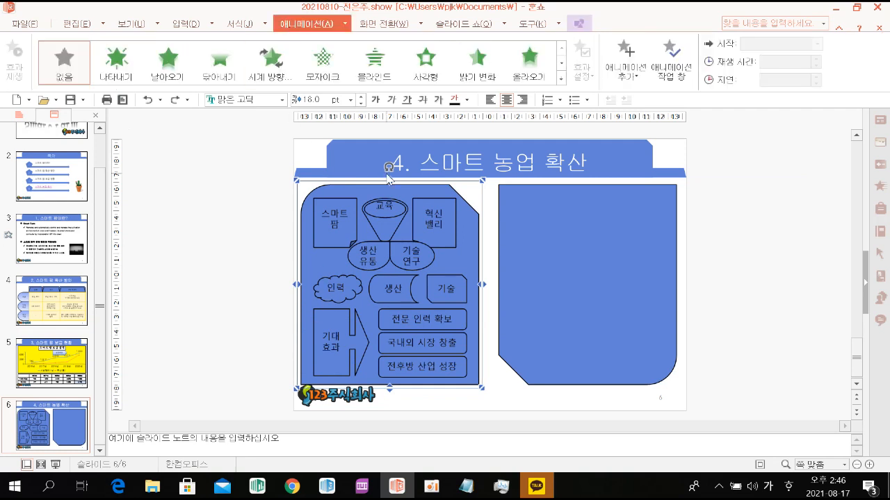
pyautogui.click(337, 81)
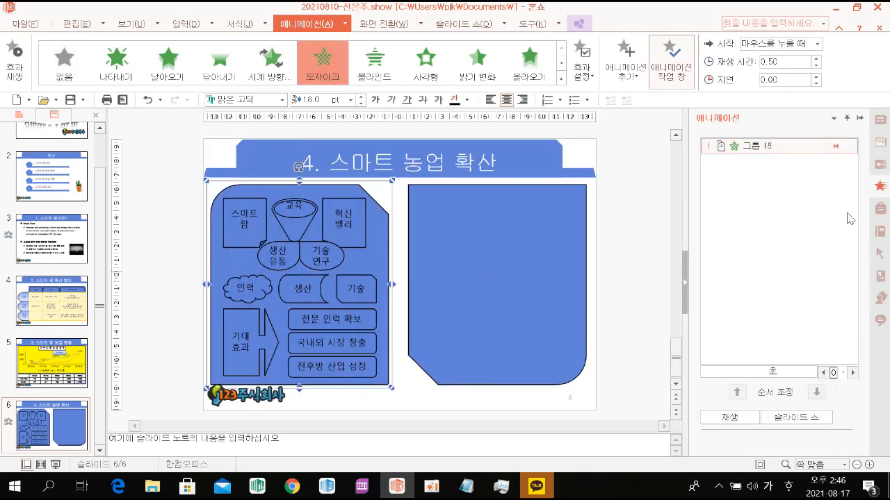
pyautogui.rightClick(771, 149)
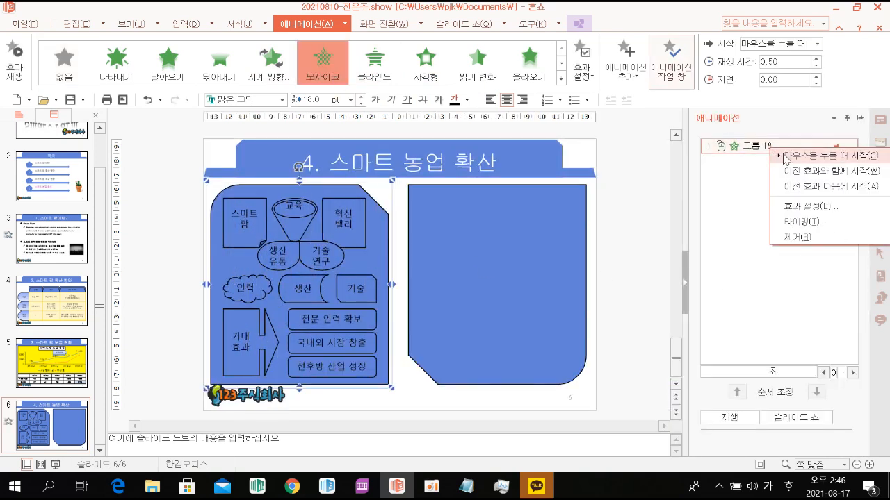
pyautogui.click(806, 207)
pyautogui.click(455, 208)
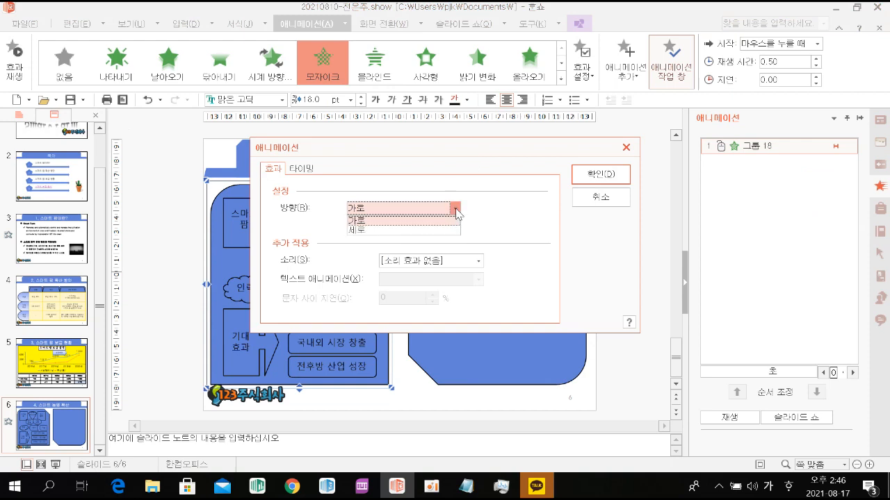
pyautogui.click(384, 232)
pyautogui.click(611, 175)
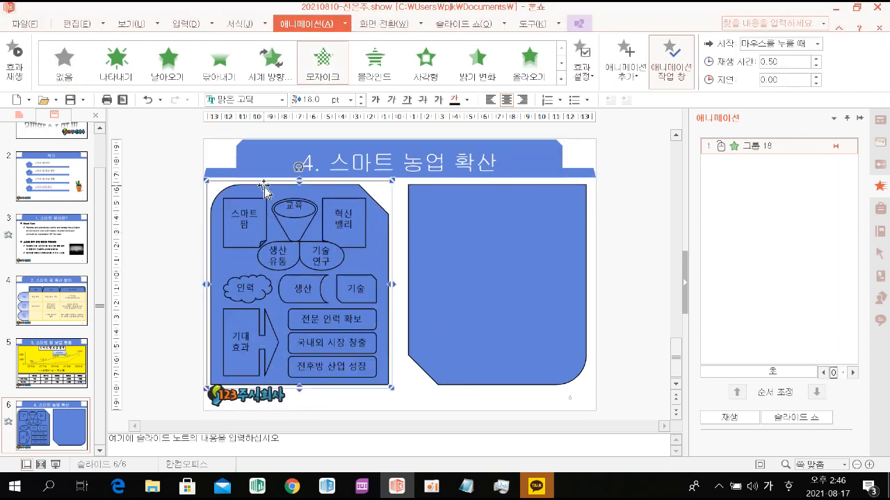
# Step: Draw a four-way arrow callout about 102 mm wide and 30 mm high across the upper part of the right background shape
pyautogui.click(497, 283)
pyautogui.click(614, 262)
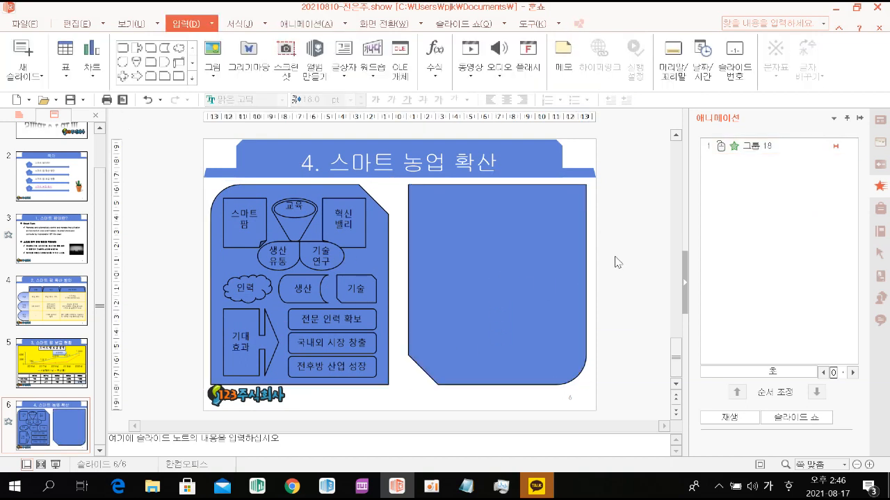
pyautogui.click(192, 76)
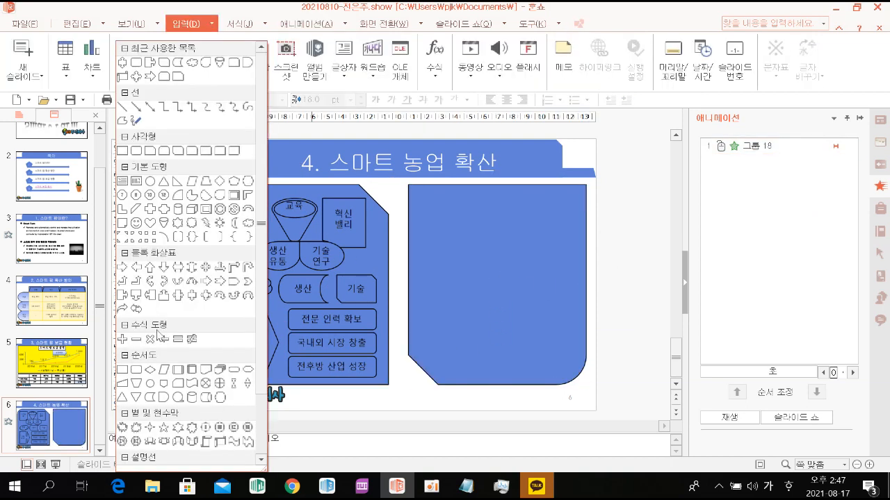
pyautogui.click(205, 295)
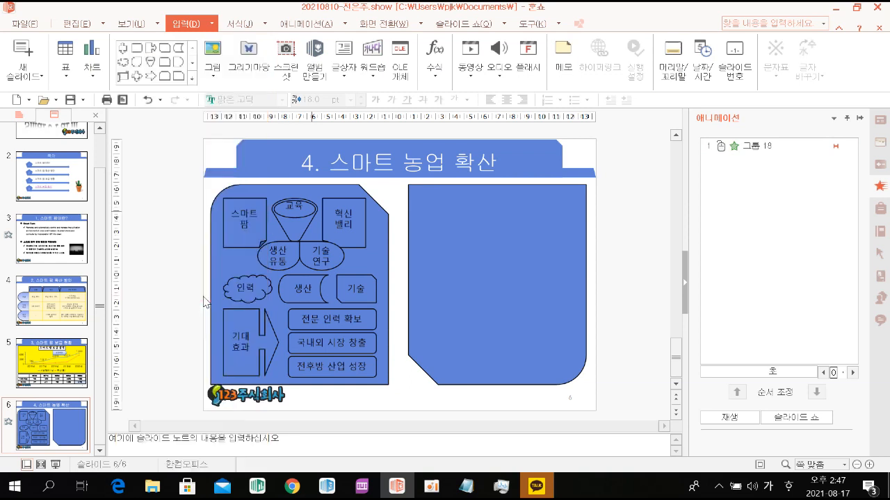
pyautogui.moveTo(420, 196); pyautogui.dragTo(571, 233)
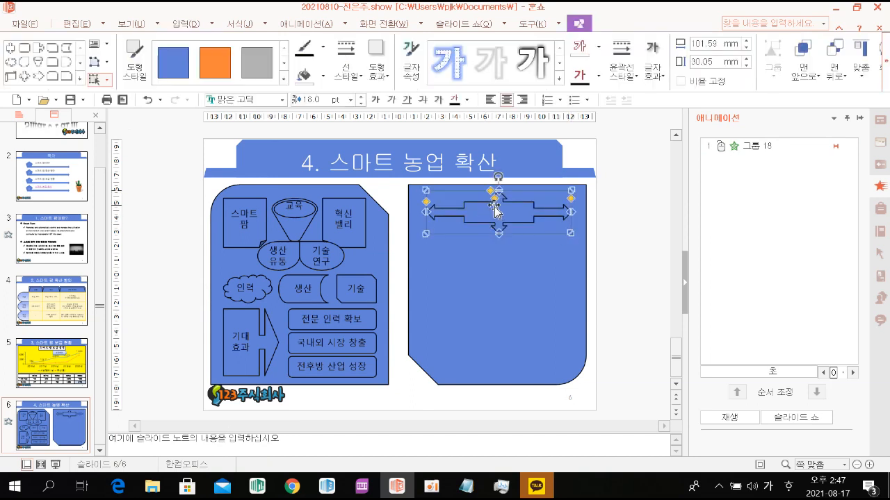
# Step: Reshape the four-way arrow callout into a slim cross with pointed ends and nudge it slightly up and left
pyautogui.moveTo(495, 198); pyautogui.dragTo(474, 205)
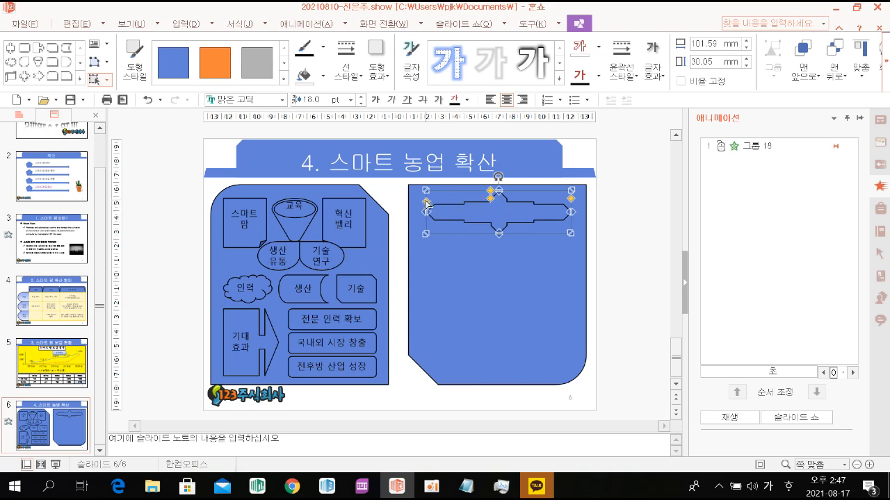
pyautogui.moveTo(427, 203); pyautogui.dragTo(427, 206)
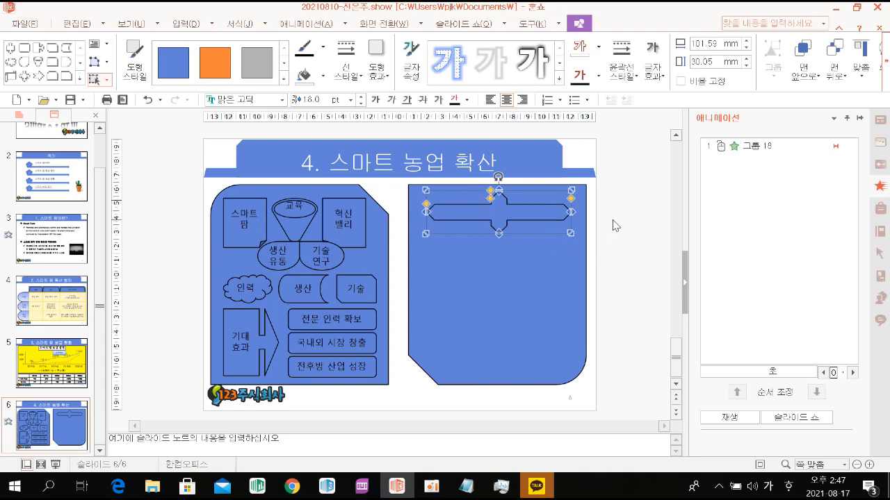
pyautogui.press('Up')
pyautogui.press('Up')
pyautogui.press('Up')
pyautogui.press('Left')
pyautogui.press('Left')
pyautogui.press('Left')
pyautogui.press('Left')
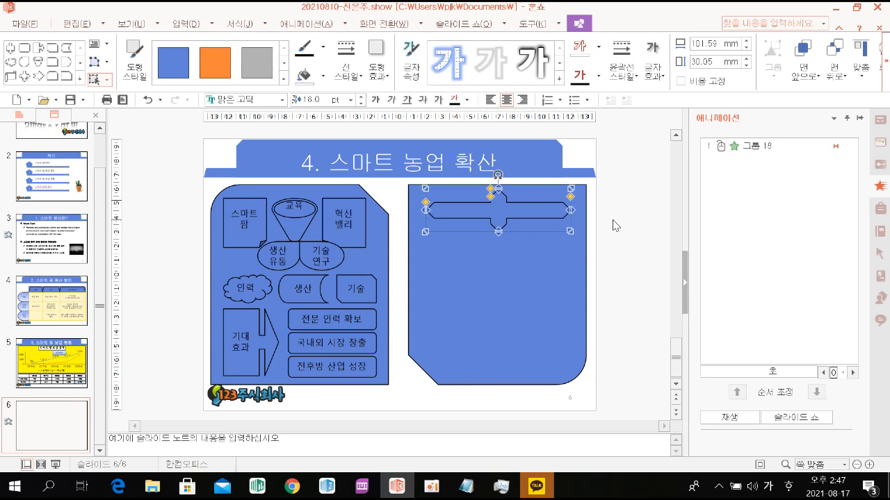
pyautogui.press('Up')
pyautogui.press('Up')
pyautogui.press('Up')
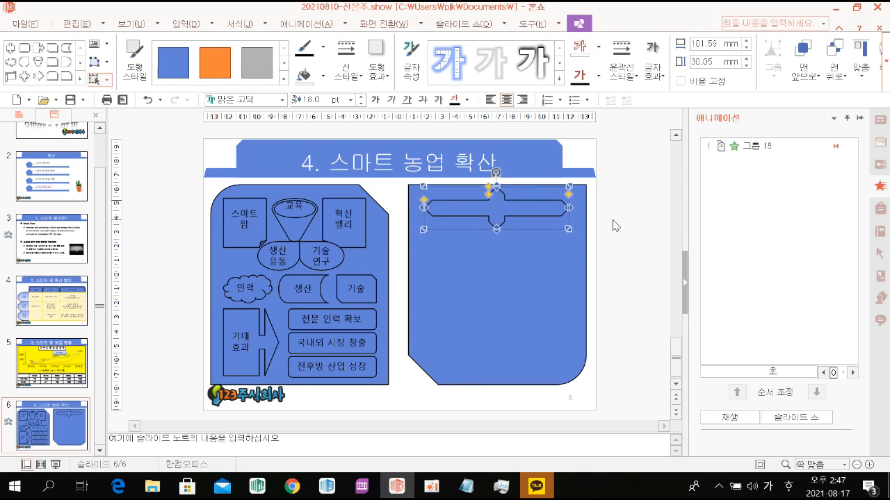
# Step: Try to fit the label "스마트 농업 모델" directly inside the four-way arrow callout
pyautogui.write('업 ㅁ')
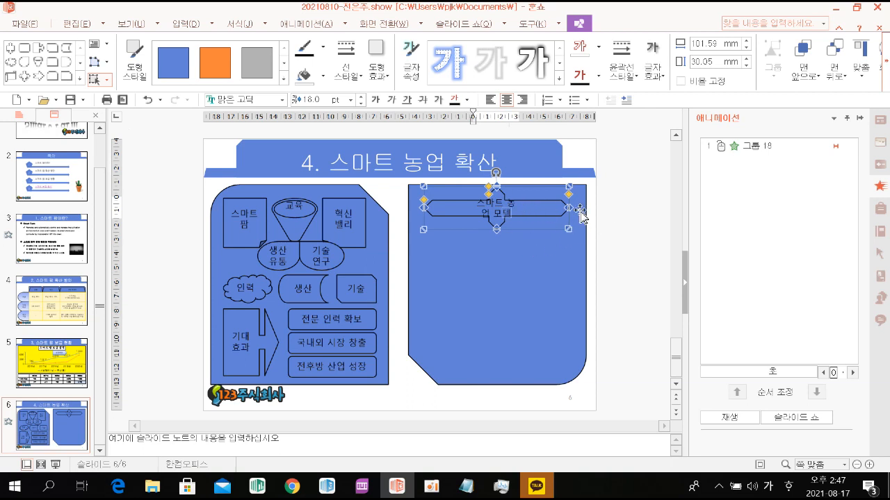
pyautogui.moveTo(489, 194)
pyautogui.mouseDown()
pyautogui.moveTo(473, 197)
pyautogui.moveTo(489, 193)
pyautogui.mouseUp()
pyautogui.click(596, 282)
pyautogui.click(547, 205)
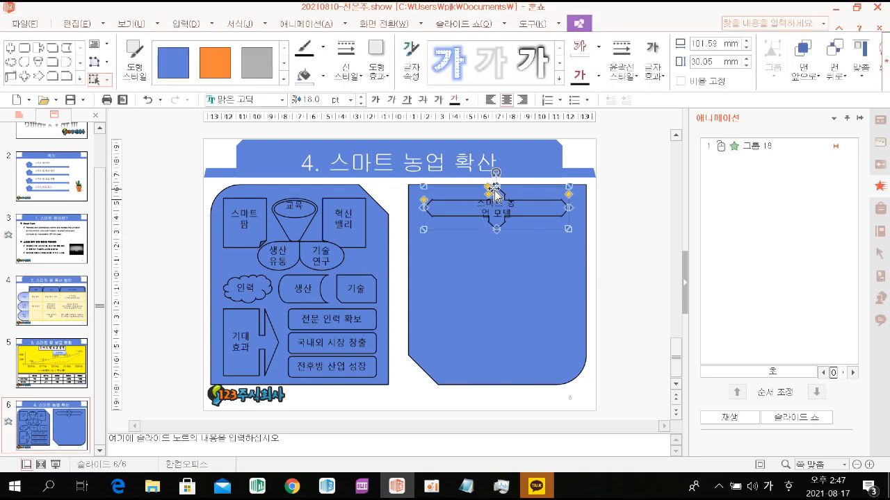
pyautogui.moveTo(491, 187); pyautogui.dragTo(493, 194)
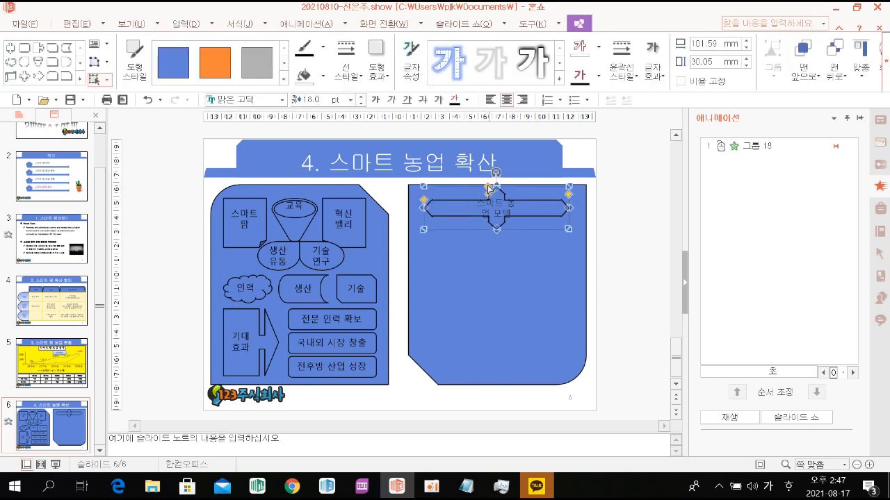
pyautogui.click(612, 278)
pyautogui.click(565, 228)
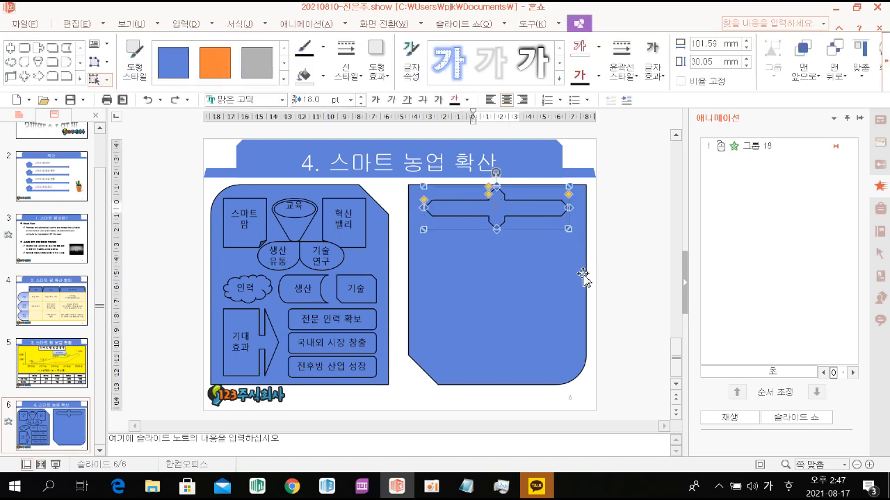
pyautogui.write('업 모델')
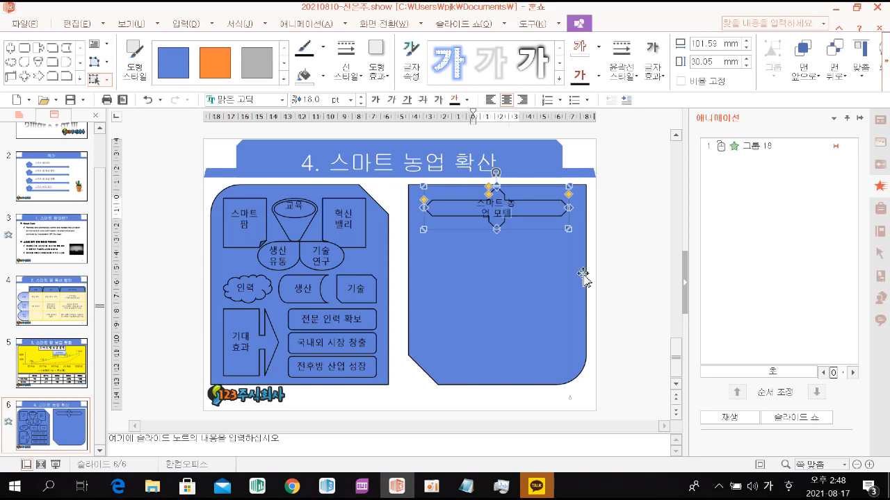
pyautogui.click(596, 230)
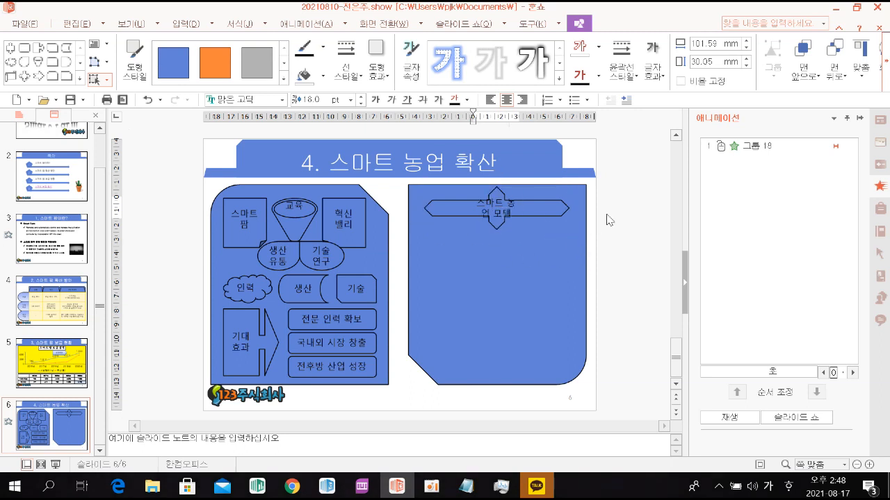
pyautogui.click(567, 217)
pyautogui.write('스마트')
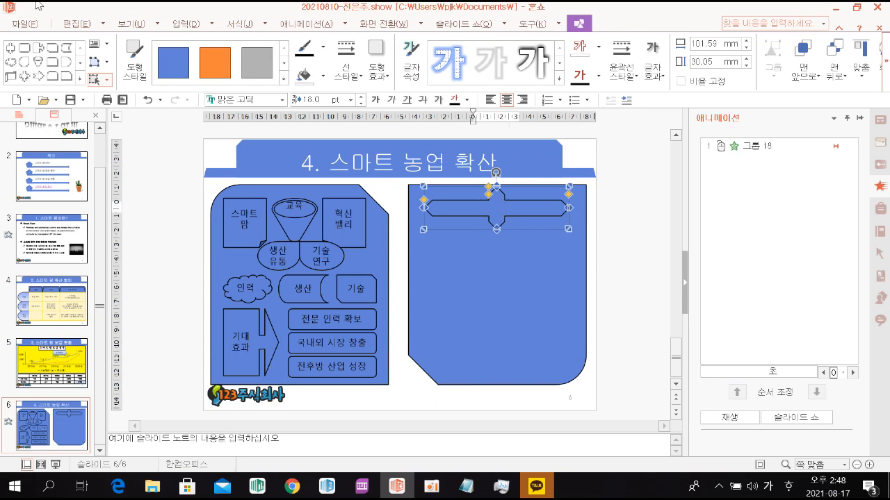
# Step: Insert a horizontal text box reading "스마트 농업 모델" over the four-way arrow callout
pyautogui.click(183, 24)
pyautogui.click(344, 77)
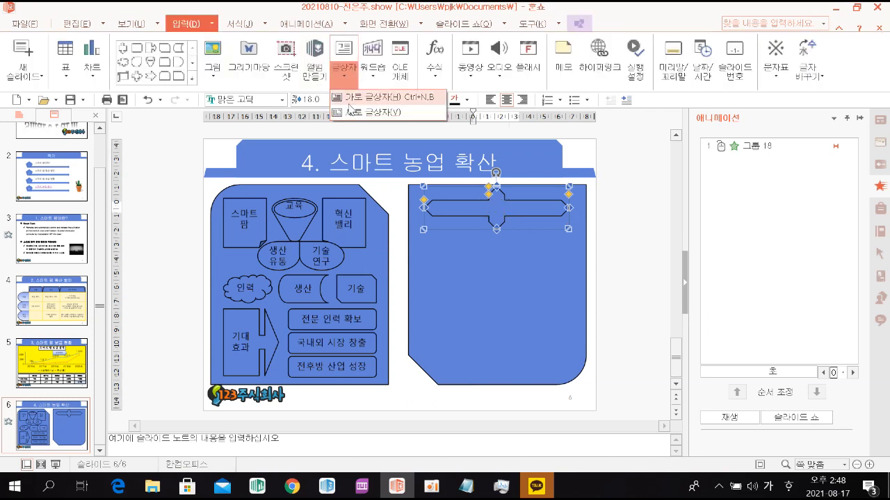
pyautogui.click(349, 111)
pyautogui.moveTo(446, 200); pyautogui.dragTo(556, 219)
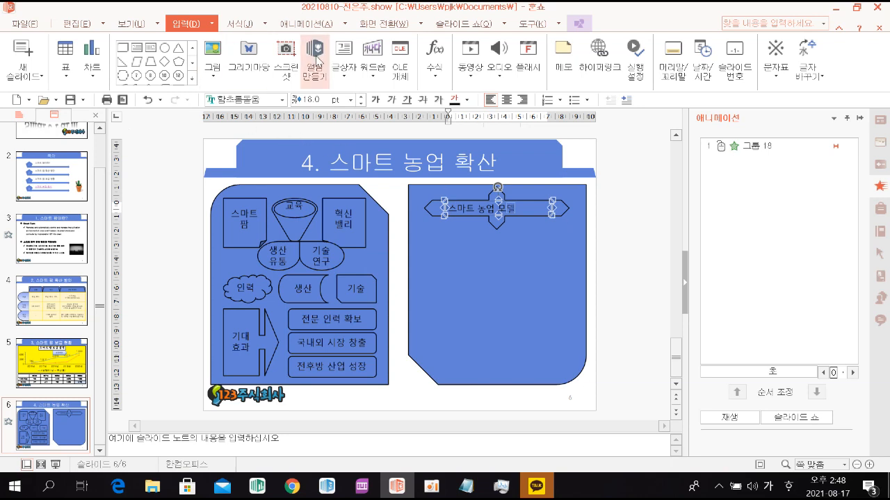
# Step: Set the font of the "스마트 농업 모델" text box to 맑은 고딕
pyautogui.click(598, 247)
pyautogui.click(514, 213)
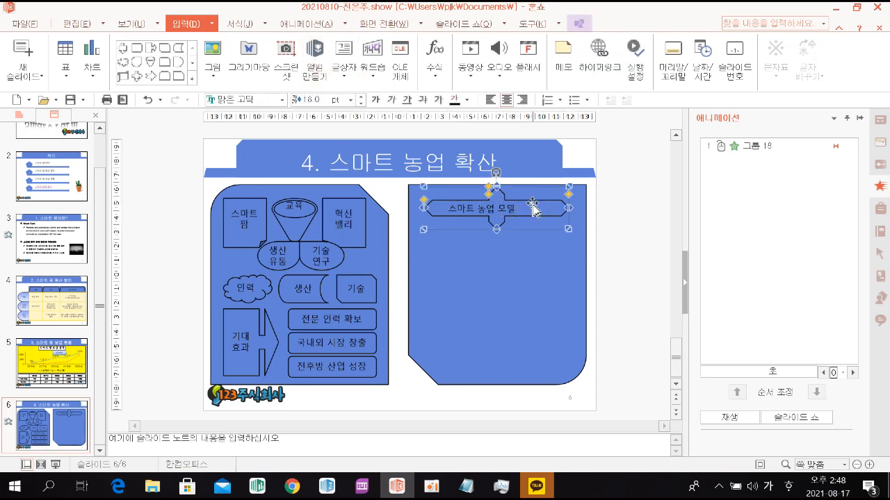
pyautogui.click(495, 212)
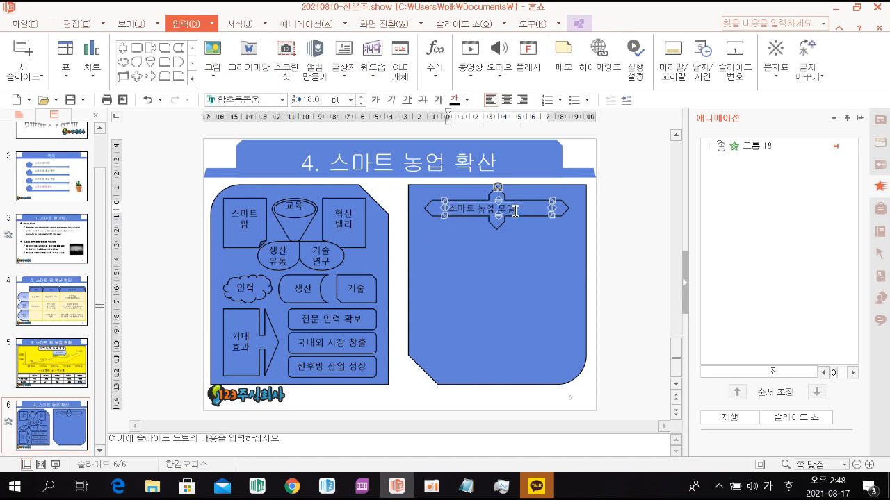
pyautogui.click(283, 99)
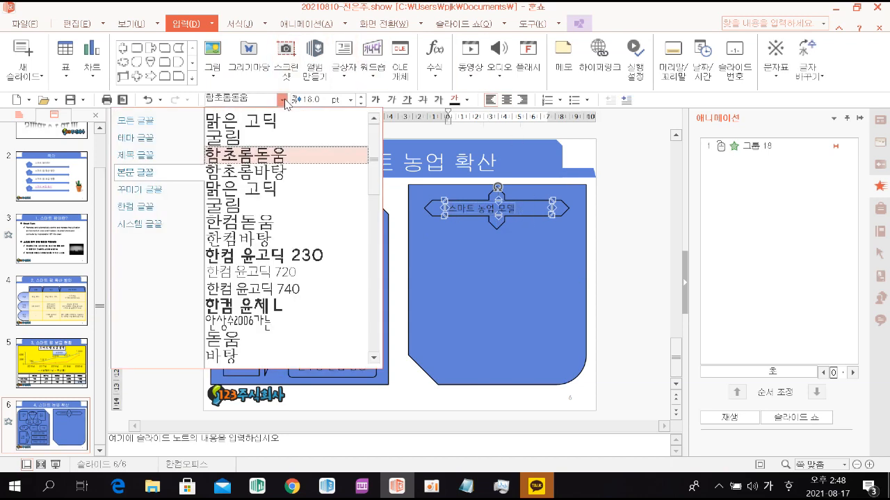
pyautogui.click(268, 122)
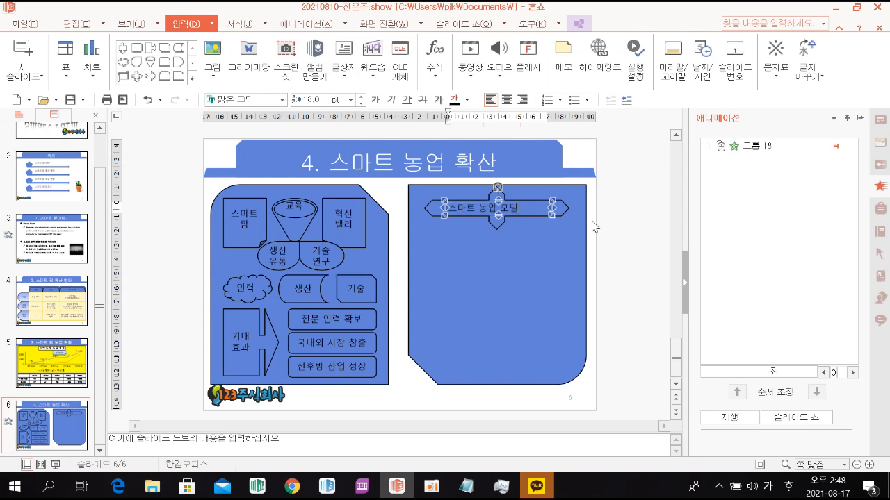
# Step: Nudge the "스마트 농업 모델" text box to the right until its text is centred on the callout
pyautogui.click(556, 200)
pyautogui.press('Right')
pyautogui.press('Right')
pyautogui.press('Right')
pyautogui.press('Right')
pyautogui.press('Right')
pyautogui.press('Right')
pyautogui.press('Right')
pyautogui.press('Right')
pyautogui.press('Right')
pyautogui.press('Right')
pyautogui.click(622, 249)
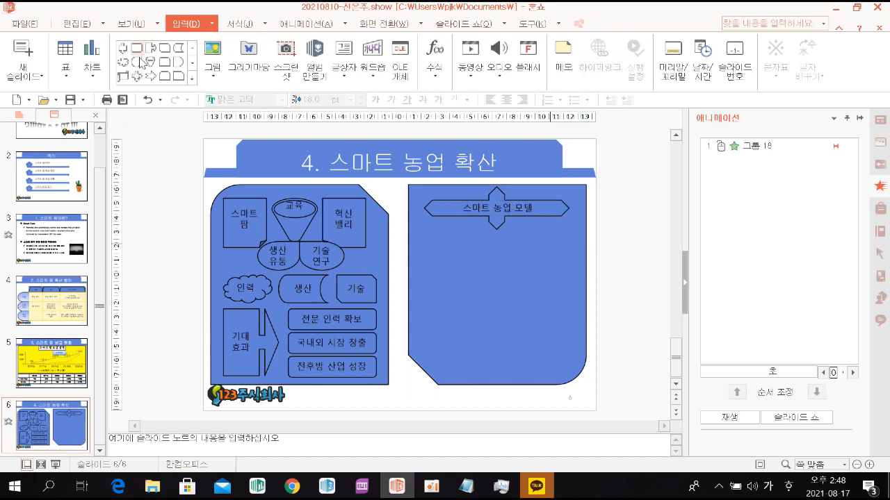
# Step: Draw a rounded rectangle about 92 mm wide and 48 mm high below the callout and nudge it slightly up
pyautogui.click(193, 79)
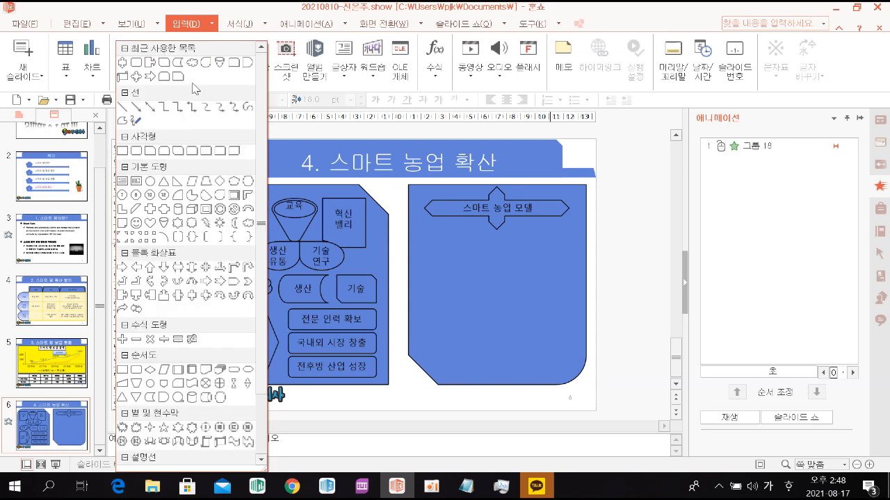
pyautogui.click(136, 150)
pyautogui.moveTo(444, 234); pyautogui.dragTo(574, 302)
pyautogui.press('Up')
pyautogui.press('Up')
pyautogui.press('Up')
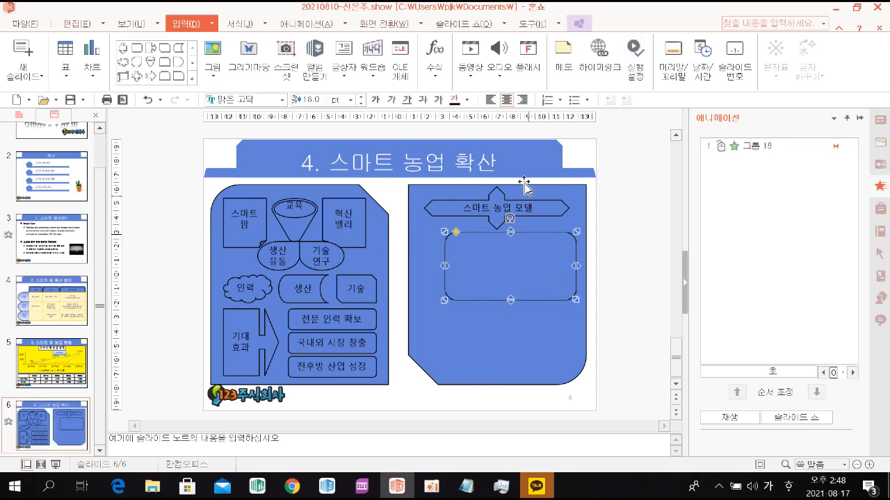
# Step: Give the new rounded rectangle a dashed outline and increase its line thickness
pyautogui.click(578, 23)
pyautogui.click(345, 69)
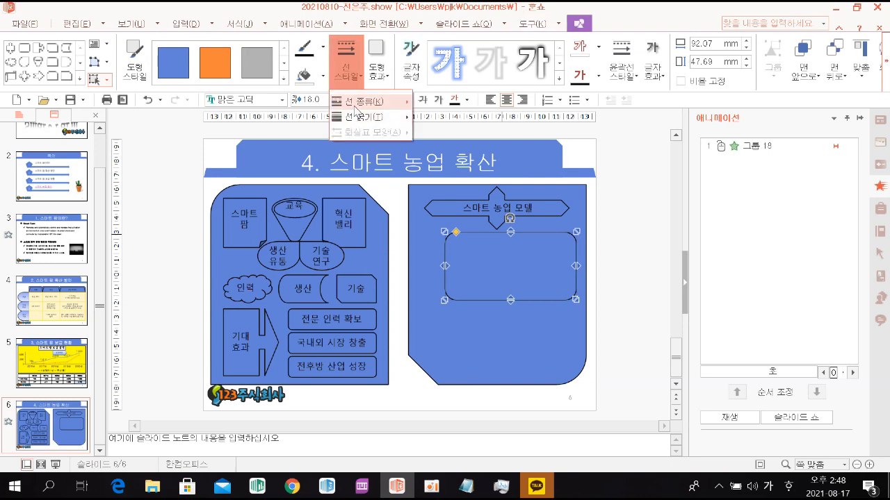
pyautogui.moveTo(369, 101)
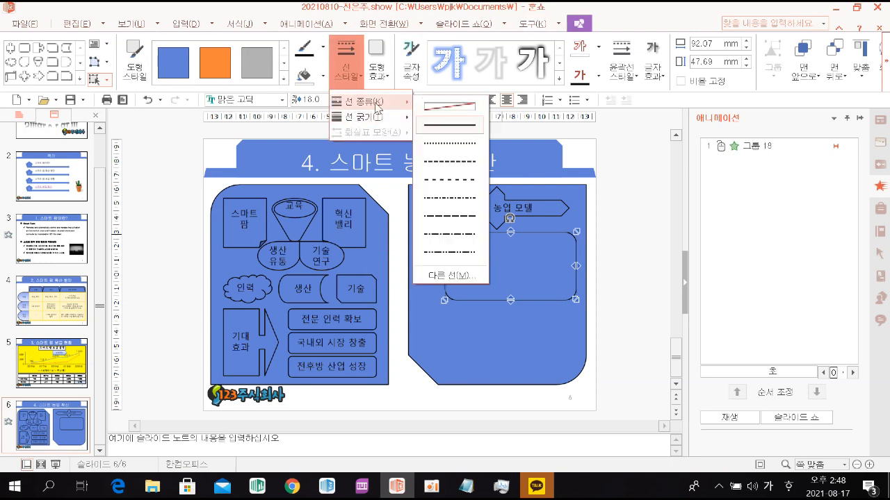
pyautogui.click(451, 165)
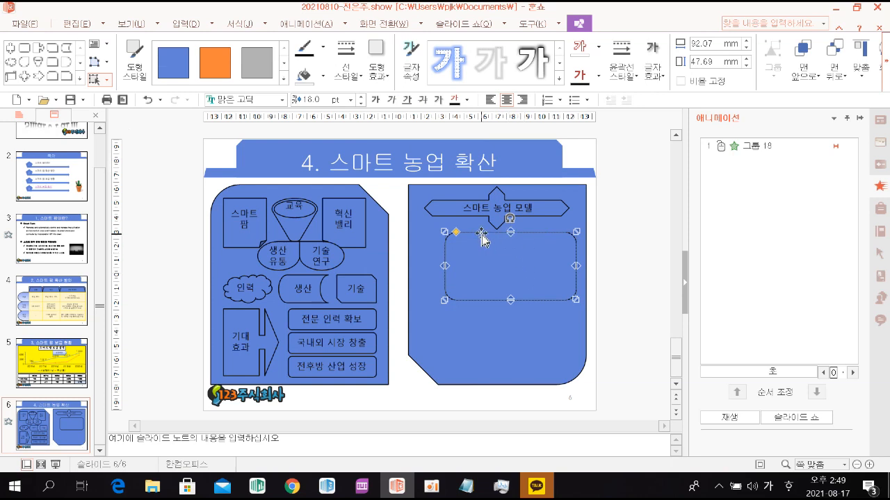
pyautogui.click(346, 63)
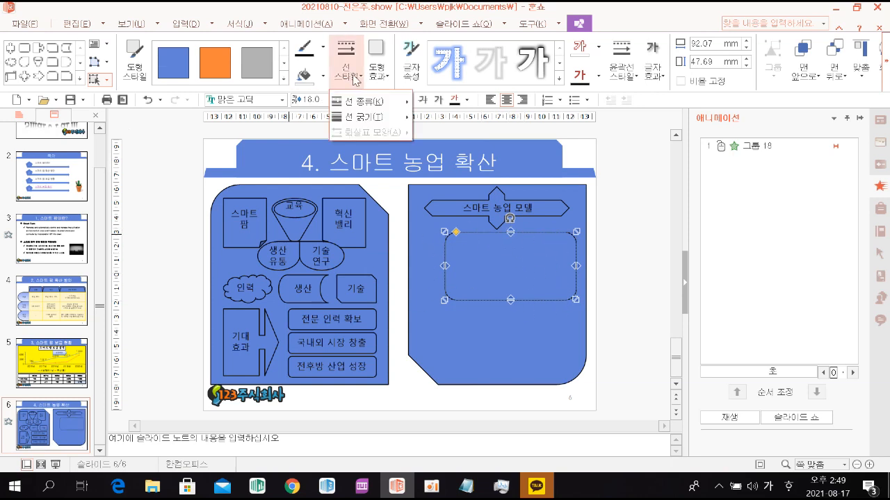
pyautogui.moveTo(374, 118)
pyautogui.click(464, 212)
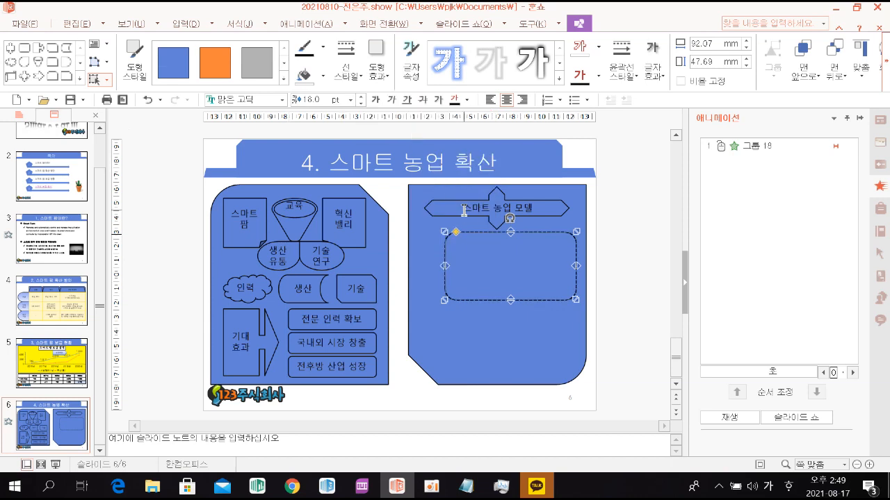
pyautogui.click(629, 265)
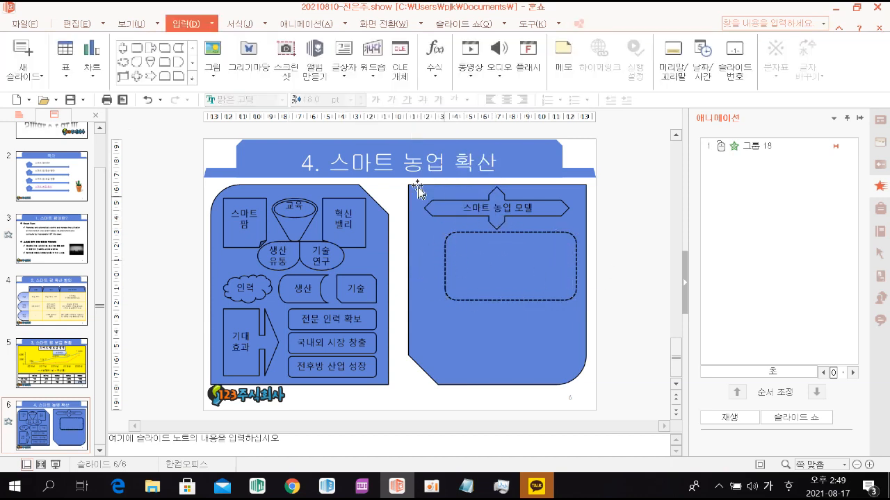
# Step: Draw a notched right arrow about 28 mm wide and 33 mm high over the dashed rectangle's left edge and label it "장소"
pyautogui.click(192, 77)
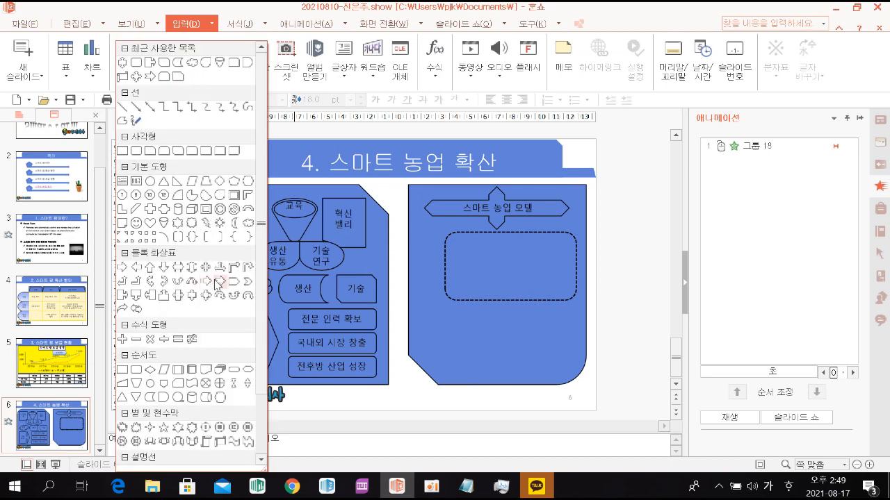
pyautogui.scroll(-1, 217, 284)
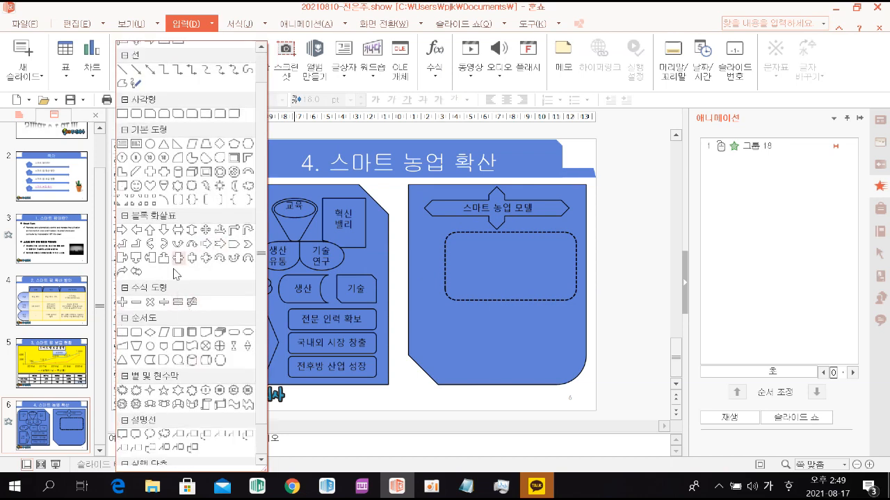
pyautogui.click(219, 245)
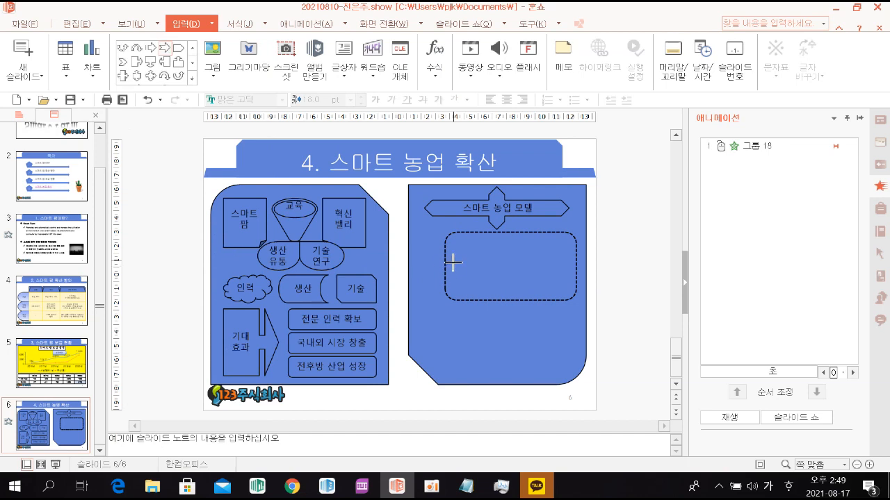
pyautogui.moveTo(418, 245); pyautogui.dragTo(464, 290)
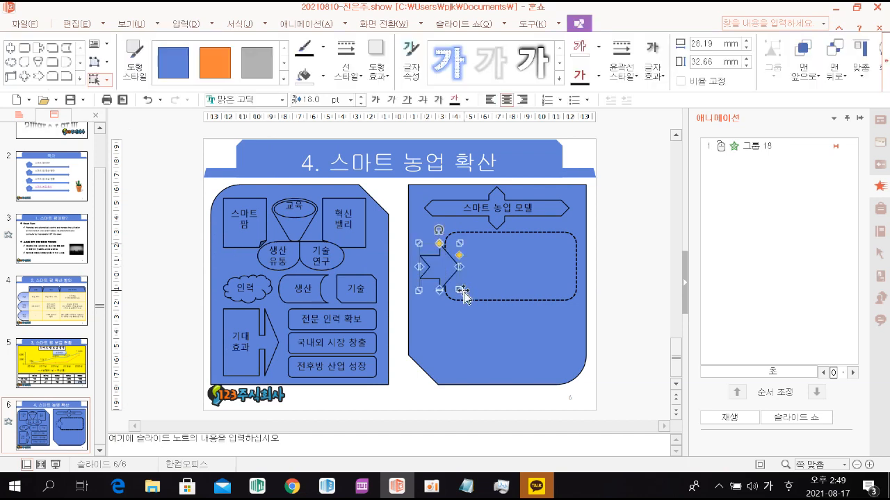
pyautogui.write('장소')
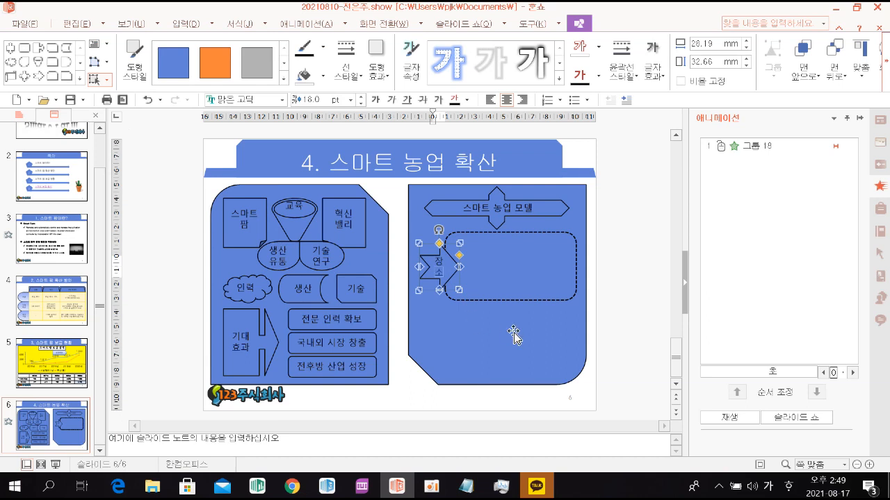
# Step: Draw a trapezoid about 66 mm wide and 14 mm high inside the dashed rectangle and duplicate it directly below
pyautogui.click(81, 78)
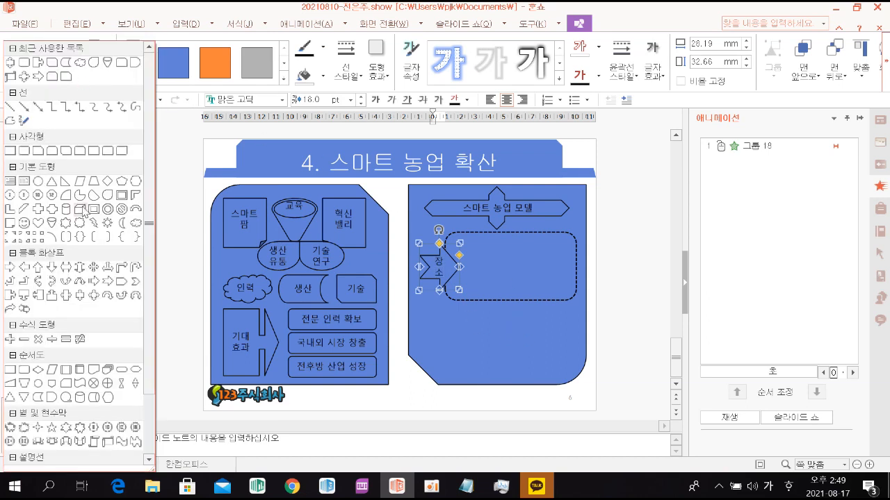
pyautogui.click(97, 187)
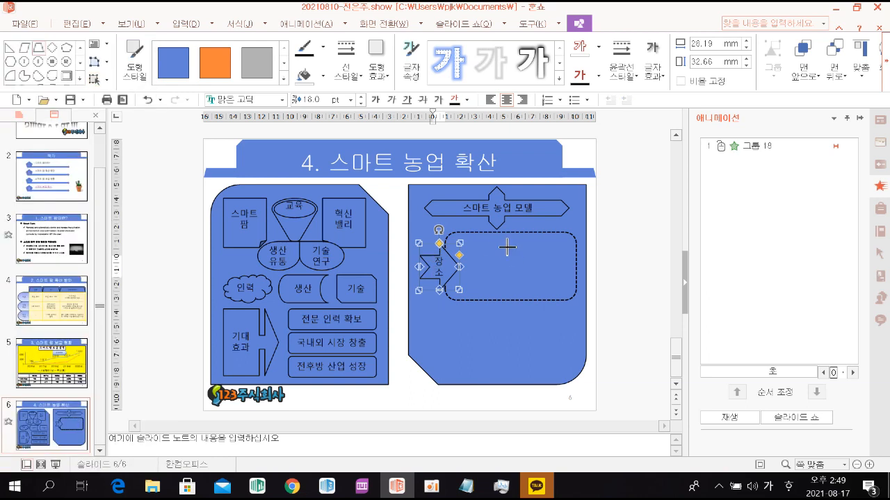
pyautogui.moveTo(466, 233); pyautogui.dragTo(560, 255)
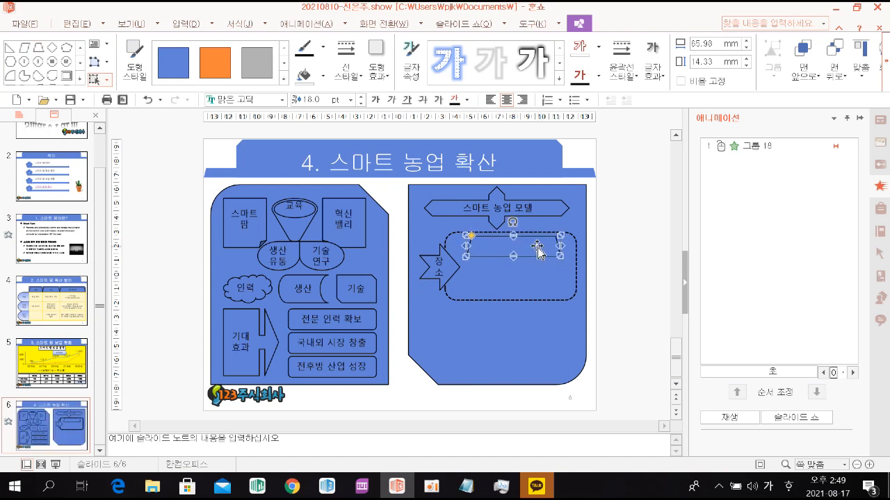
pyautogui.moveTo(537, 249); pyautogui.dragTo(540, 273)
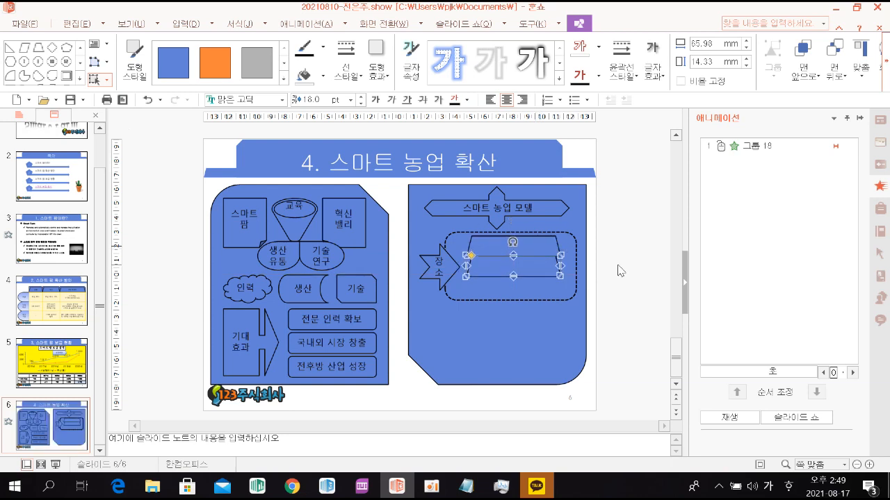
pyautogui.click(616, 267)
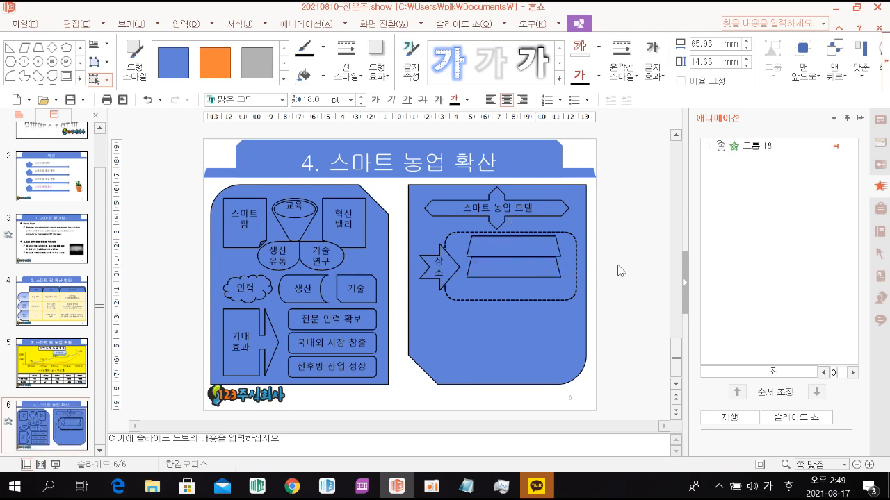
# Step: Label the lower trapezoid "가정용 스마트 팜"
pyautogui.click(471, 275)
pyautogui.write('ㄱ')
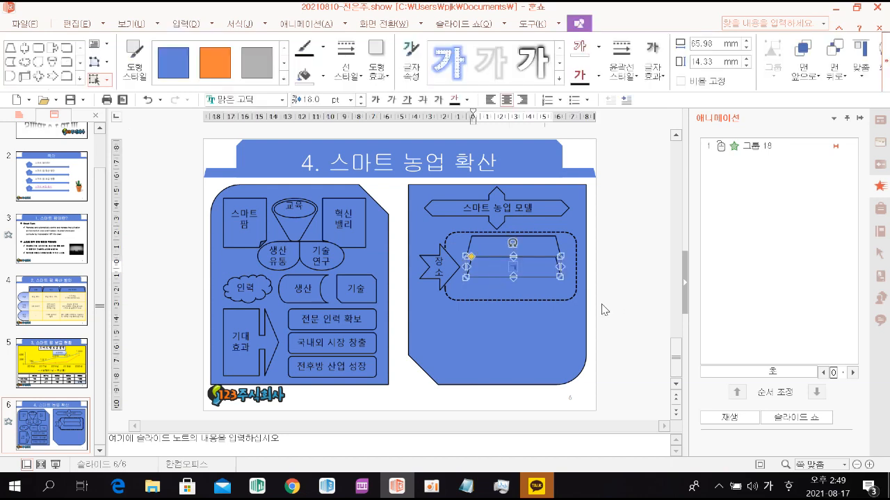
pyautogui.write('정용 스마트 팜')
# Step: Flip the upper trapezoid inside the dashed rectangle vertically
pyautogui.click(534, 250)
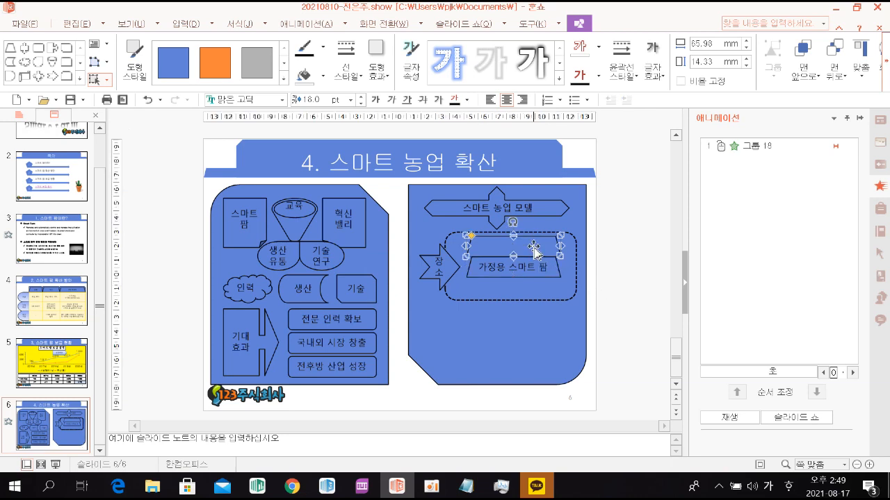
pyautogui.click(885, 63)
pyautogui.click(863, 64)
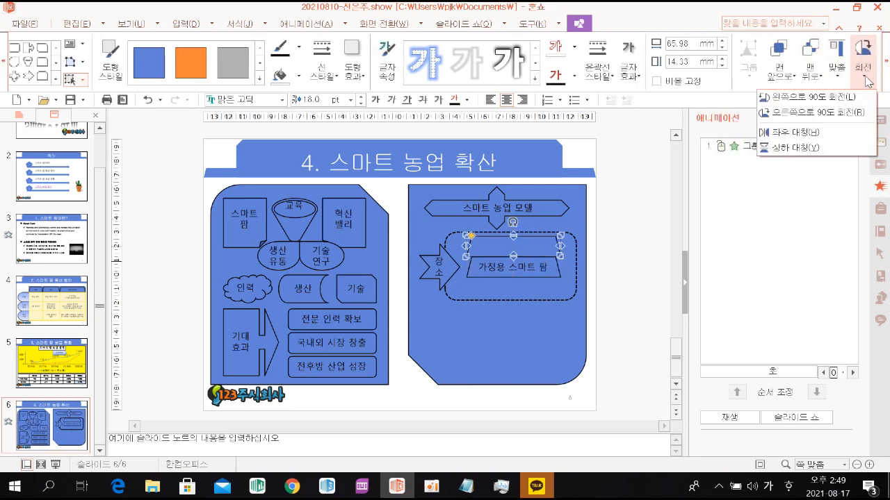
pyautogui.click(803, 147)
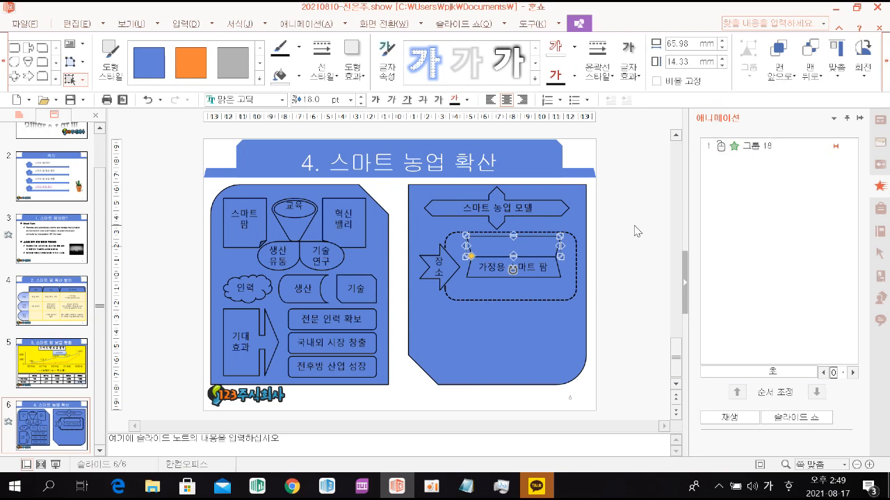
# Step: Try labelling the flipped upper trapezoid "컨테이너" directly inside the shape, and clear that text
pyautogui.write('키테이너')
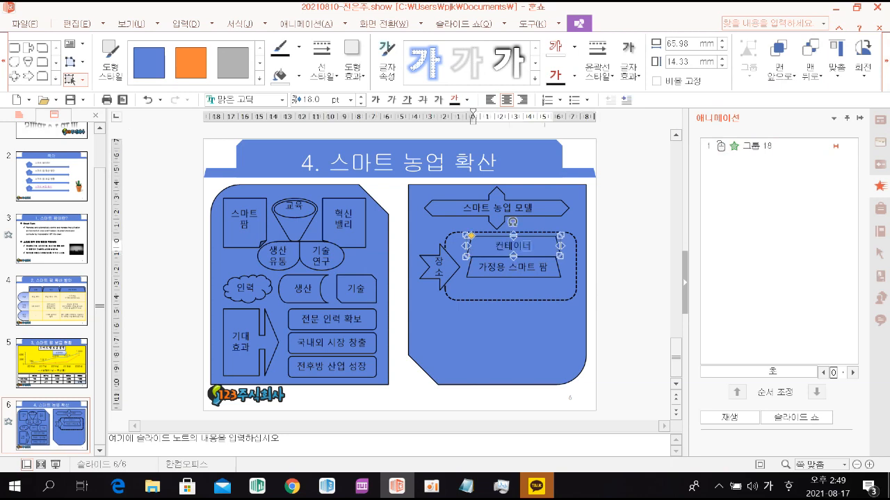
pyautogui.press('Escape')
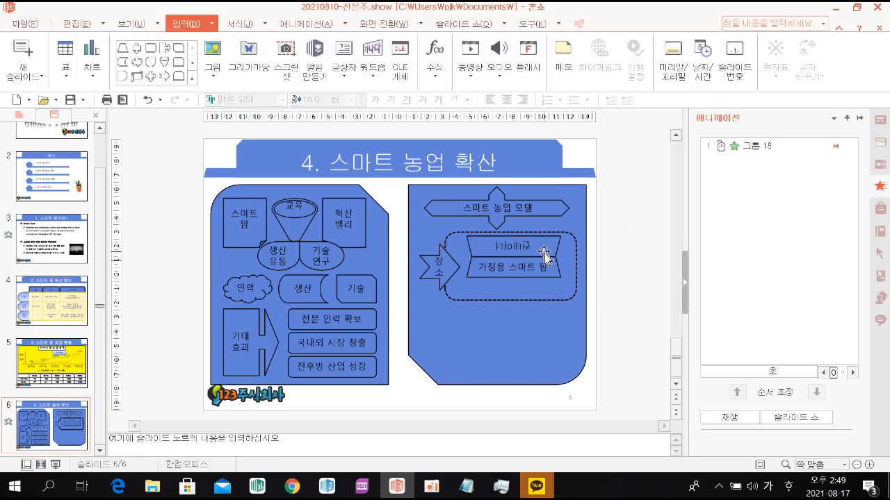
pyautogui.click(536, 251)
pyautogui.press('Escape')
pyautogui.press('Delete')
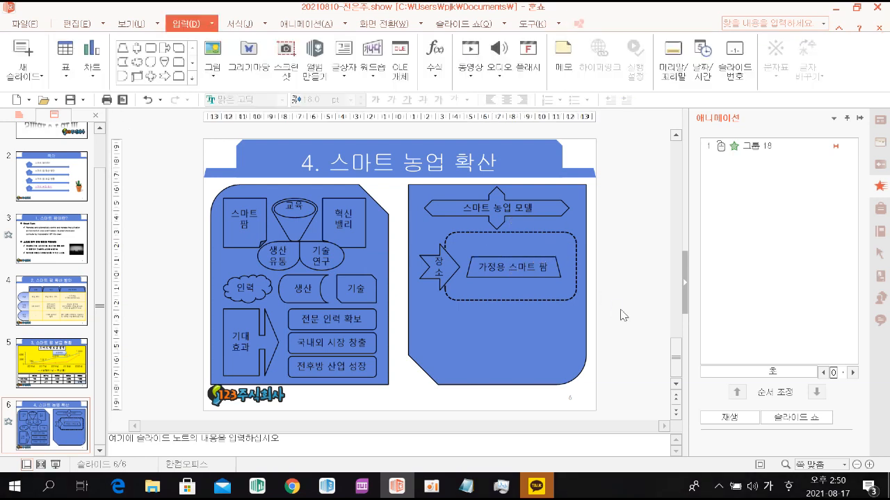
pyautogui.hotkey('ctrl', 'z')
pyautogui.click(533, 244)
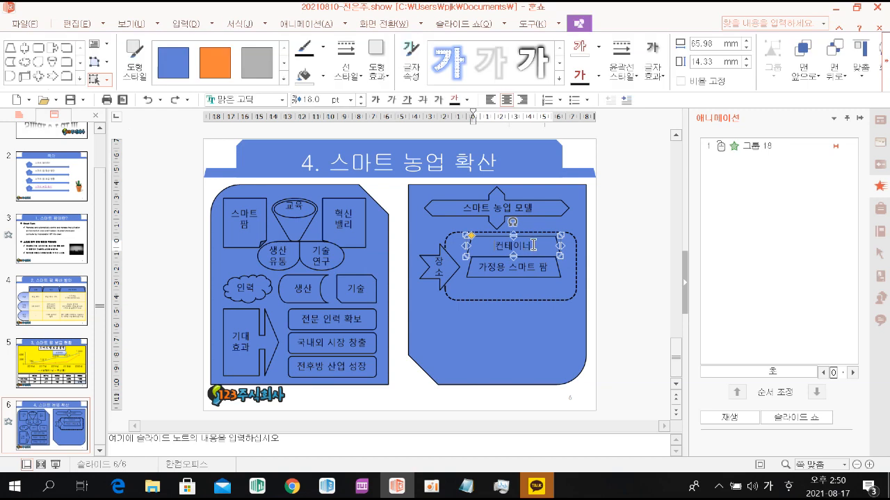
pyautogui.press('BackSpace')
pyautogui.press('BackSpace')
pyautogui.click(646, 271)
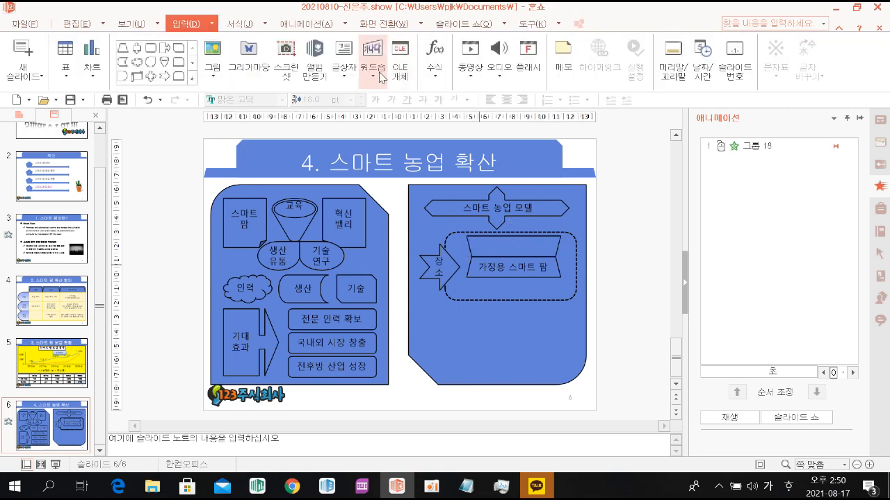
# Step: Copy the "스마트 농업 모델" text box onto the flipped trapezoid, change its text to "컨테이너 스마트 팜" and shift it right to centre it
pyautogui.click(512, 211)
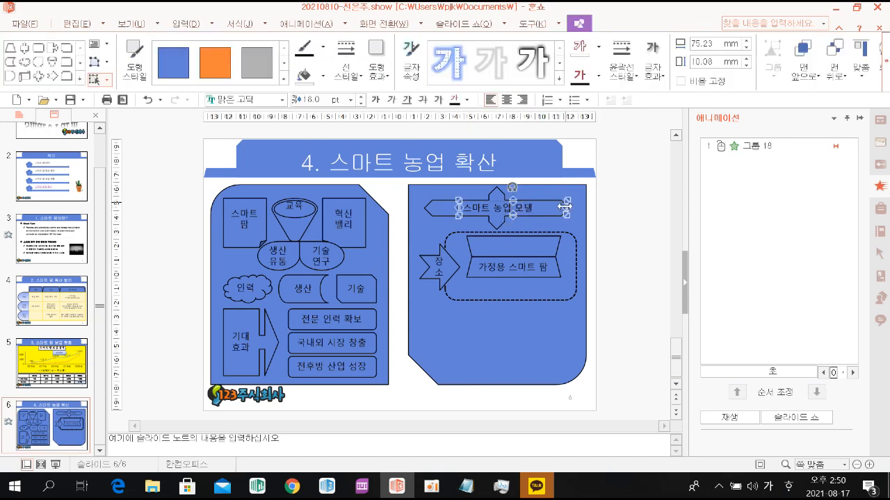
pyautogui.moveTo(558, 208); pyautogui.dragTo(560, 244)
pyautogui.click(527, 245)
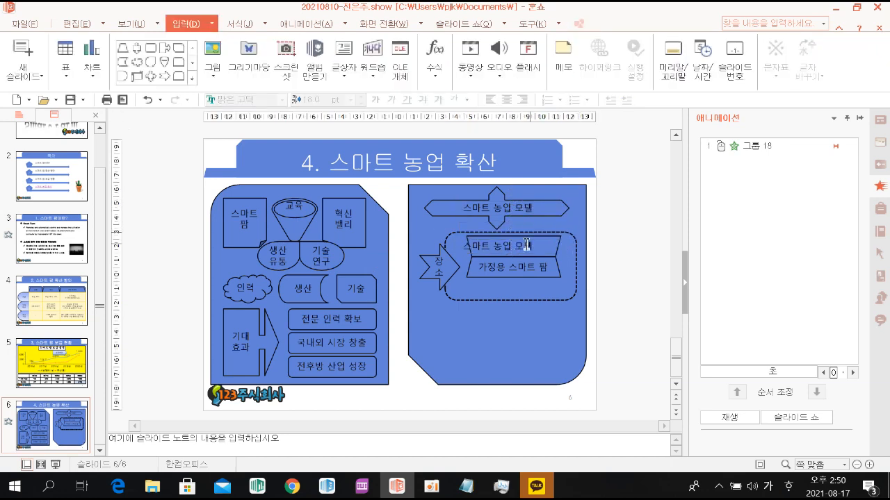
pyautogui.click(493, 246)
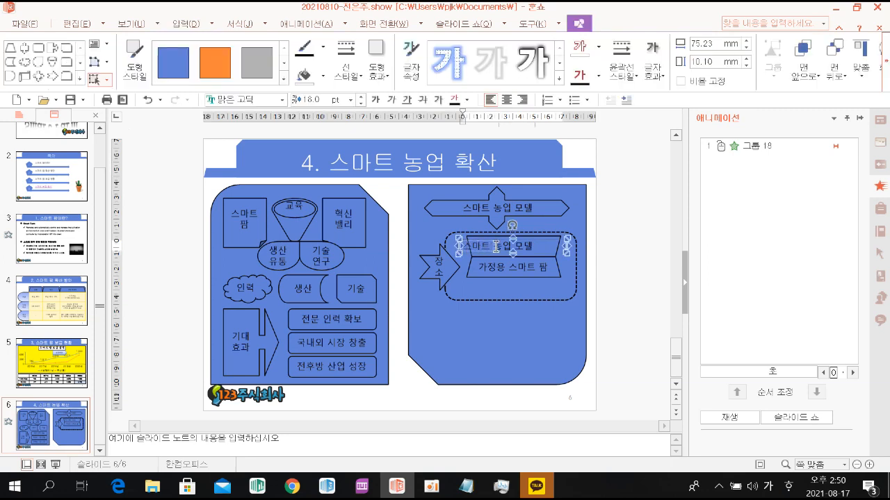
pyautogui.press('Delete')
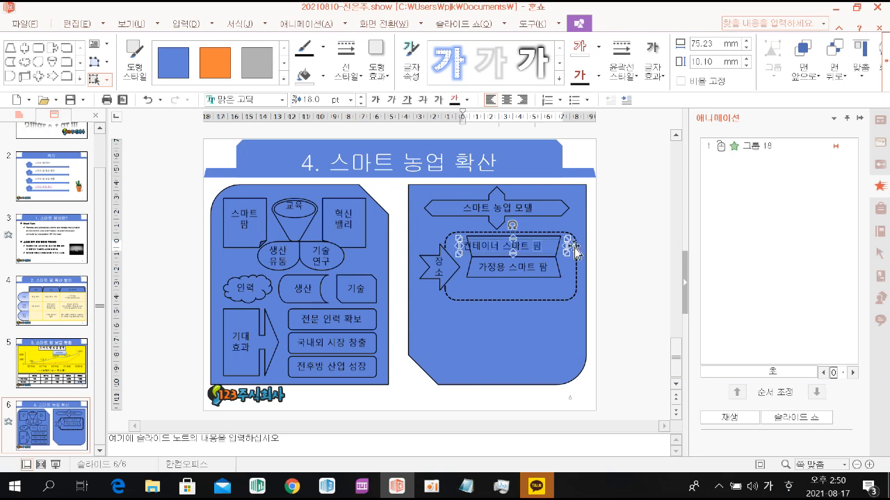
pyautogui.click(566, 246)
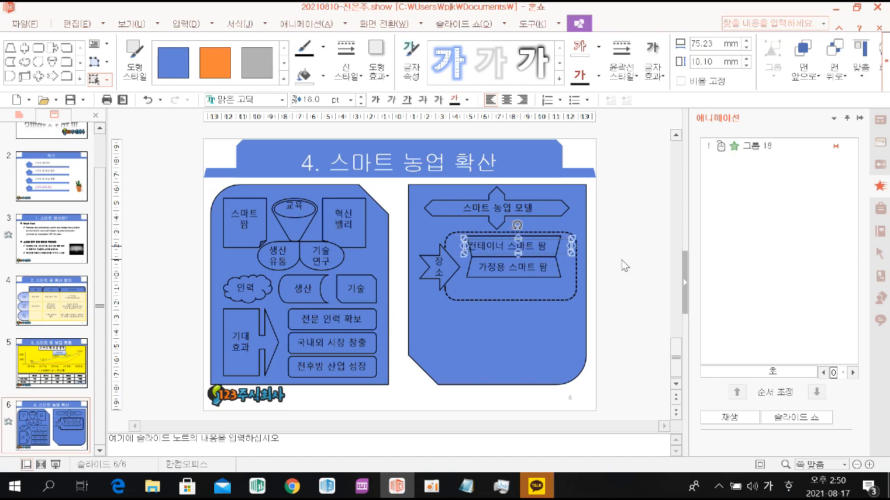
pyautogui.click(634, 244)
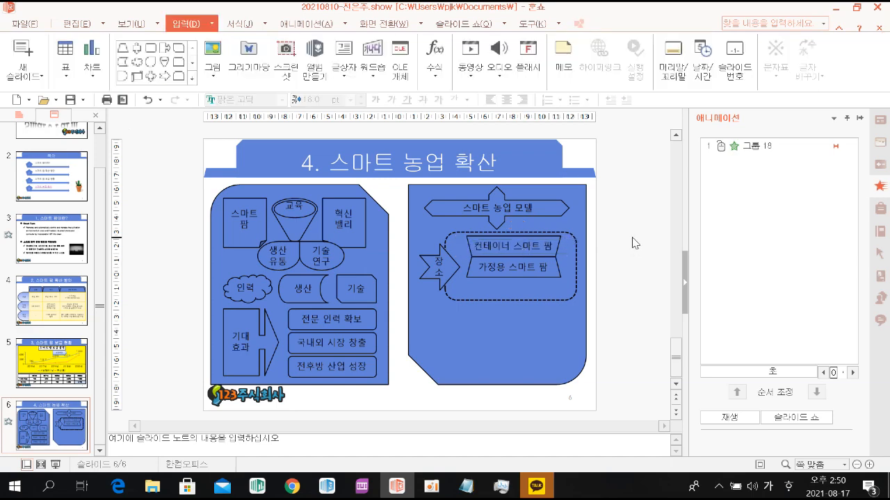
# Step: Draw a hexagon about 66 mm wide and 16 mm high below the "가정용 스마트 팜" trapezoid and extend the dashed rectangle's lower edge to enclose it
pyautogui.click(191, 77)
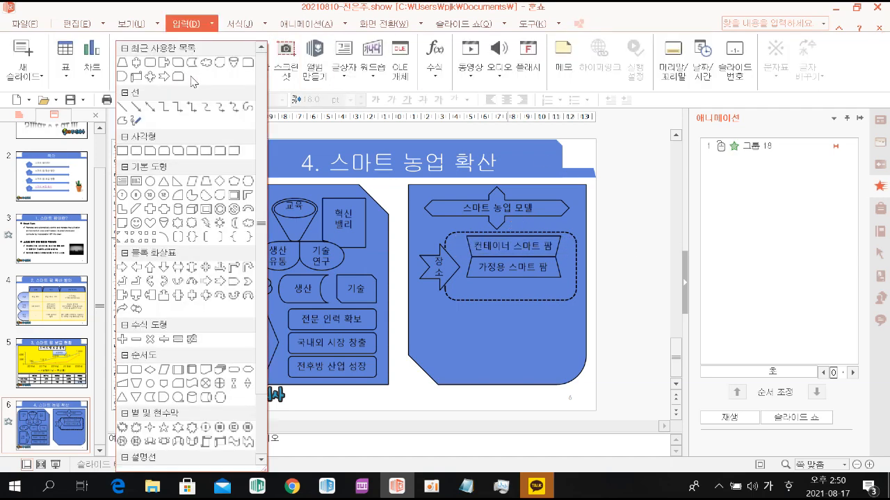
pyautogui.click(246, 196)
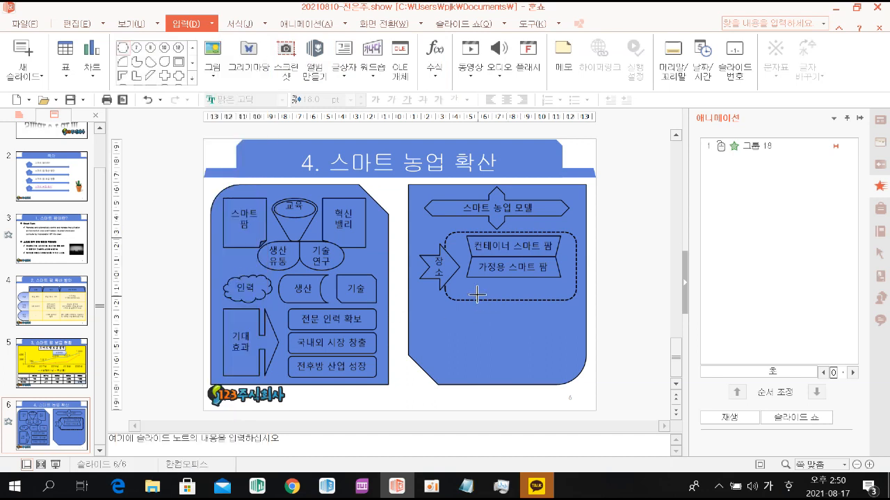
pyautogui.moveTo(509, 296)
pyautogui.mouseDown()
pyautogui.moveTo(564, 299)
pyautogui.moveTo(512, 308)
pyautogui.mouseUp()
# Step: Nudge the hexagon slightly down from the trapezoid above and label it "메트로 팜"
pyautogui.click(534, 293)
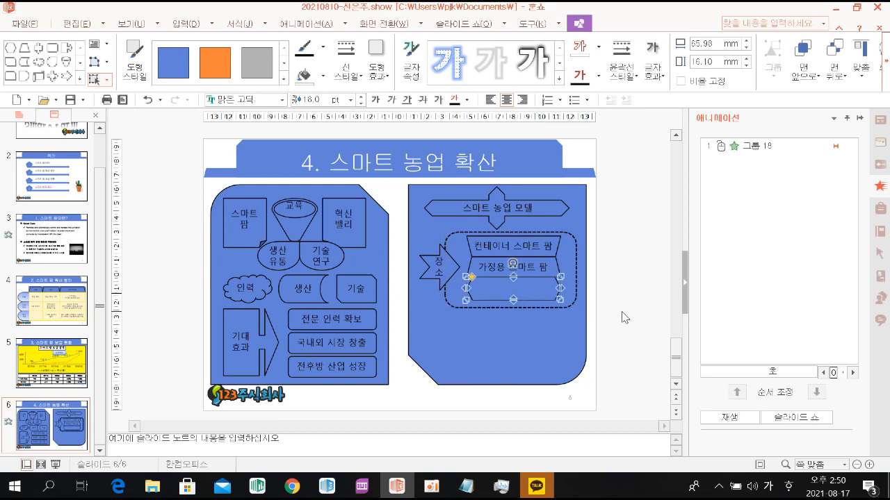
pyautogui.press('Down')
pyautogui.press('Down')
pyautogui.press('Down')
pyautogui.press('Down')
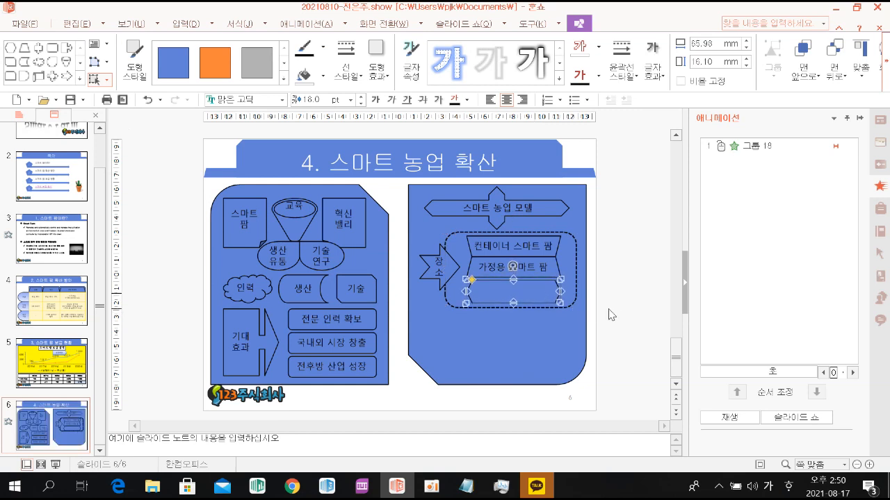
pyautogui.write('메트로 ㅍ')
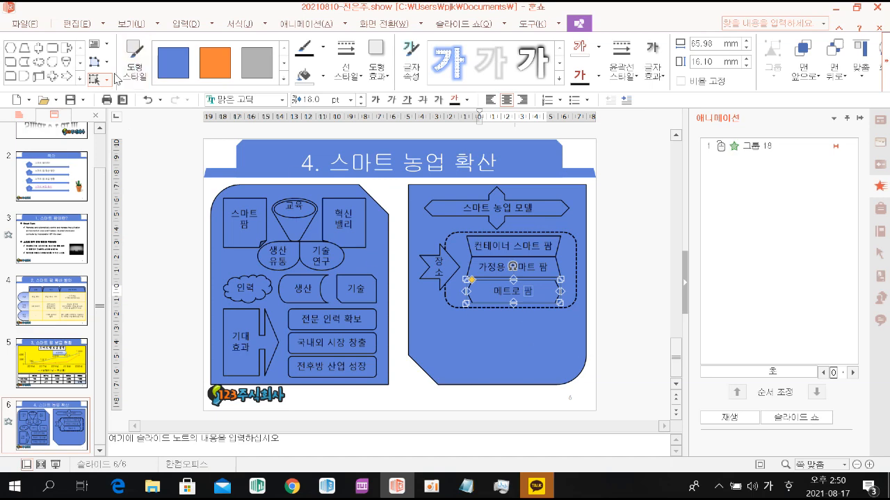
# Step: Below the "장소" arrow, draw a flowchart Display shape about 24 mm wide and 41 mm high, labelled "종류" and tilted slightly counterclockwise
pyautogui.click(80, 79)
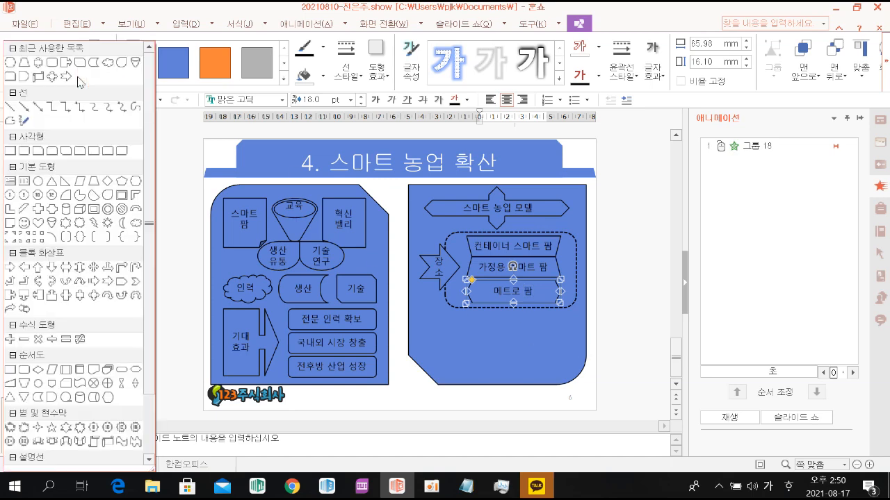
pyautogui.click(108, 403)
pyautogui.moveTo(427, 317); pyautogui.dragTo(466, 372)
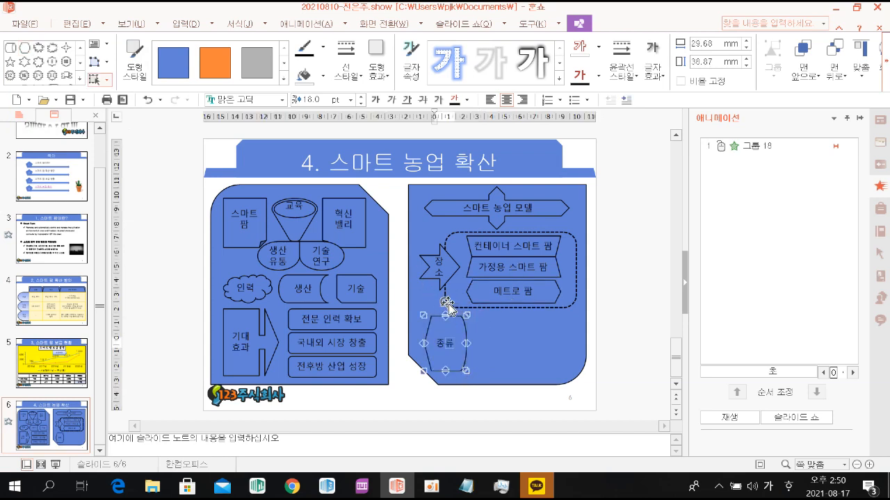
pyautogui.moveTo(444, 302); pyautogui.dragTo(437, 302)
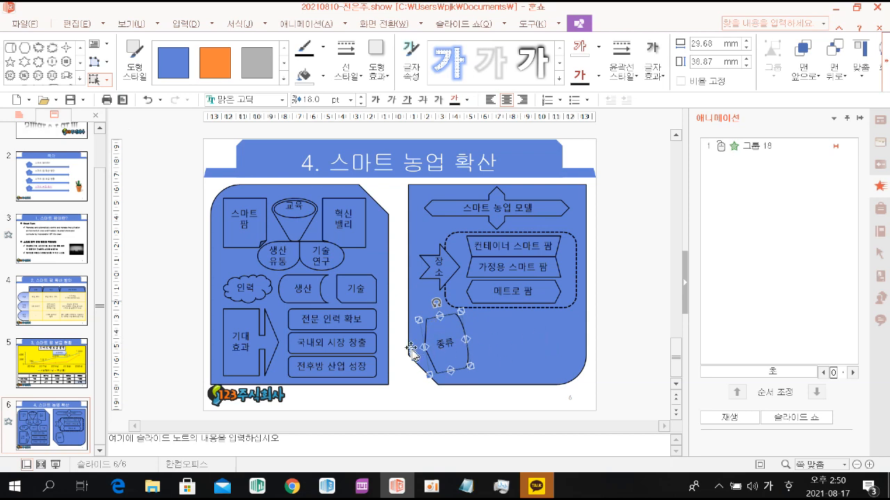
pyautogui.moveTo(432, 349); pyautogui.dragTo(433, 348)
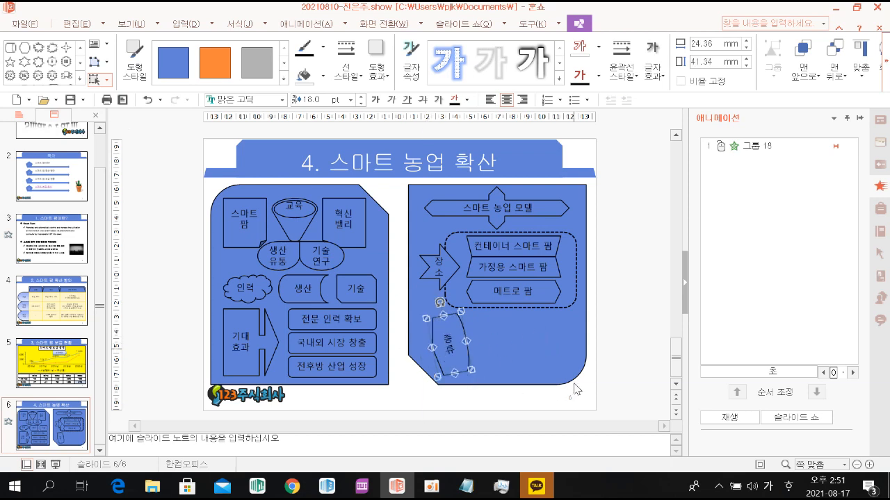
# Step: Draw a rectangle with one snipped corner, about 68 mm wide and 16 mm high, beside the "종류" shape and label it "스마트 온실"
pyautogui.click(80, 79)
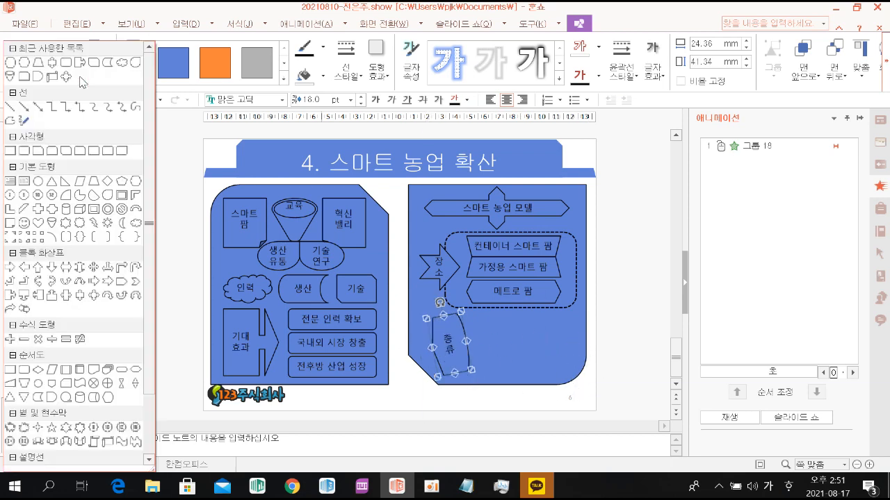
pyautogui.click(42, 151)
pyautogui.moveTo(472, 313); pyautogui.dragTo(569, 335)
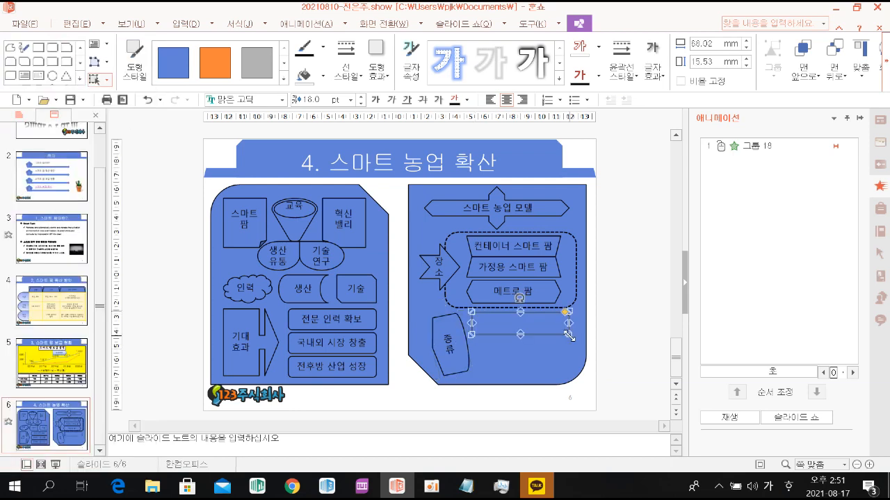
pyautogui.write('스마트 온ㅅ')
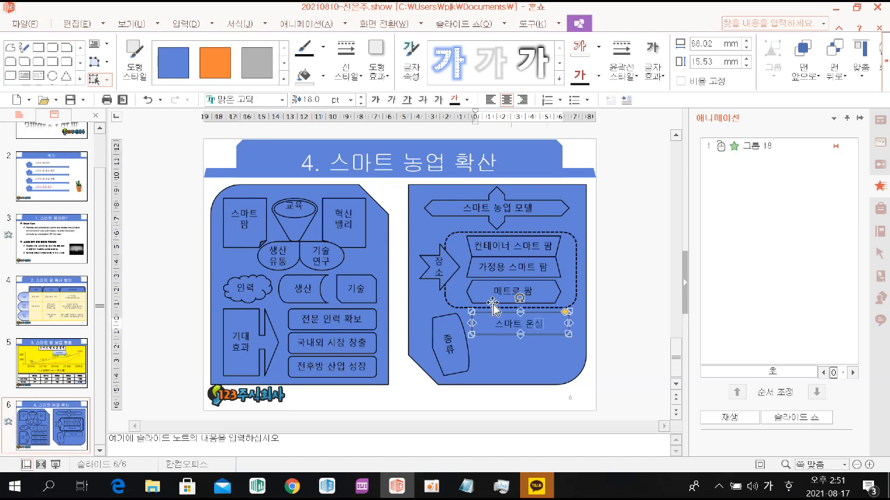
# Step: Draw a rectangle with snipped same-side corners, about 68 mm wide and 17 mm high, directly below the "스마트 온실" shape
pyautogui.click(81, 79)
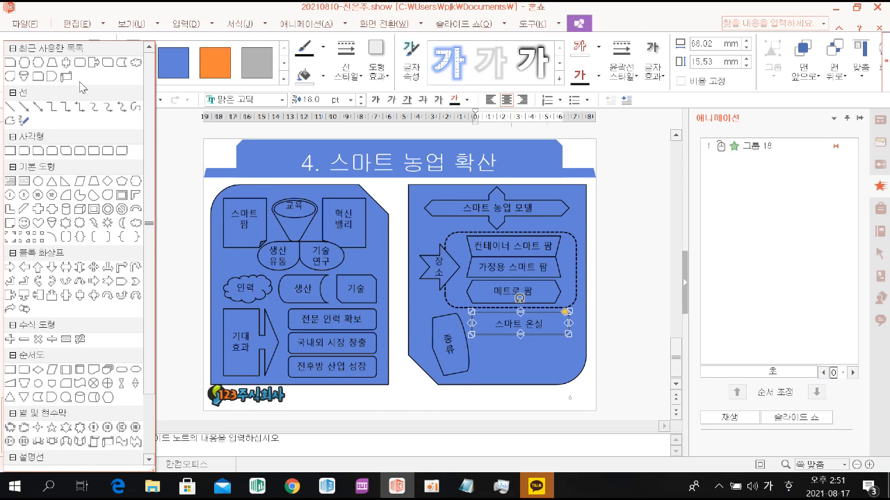
pyautogui.click(52, 151)
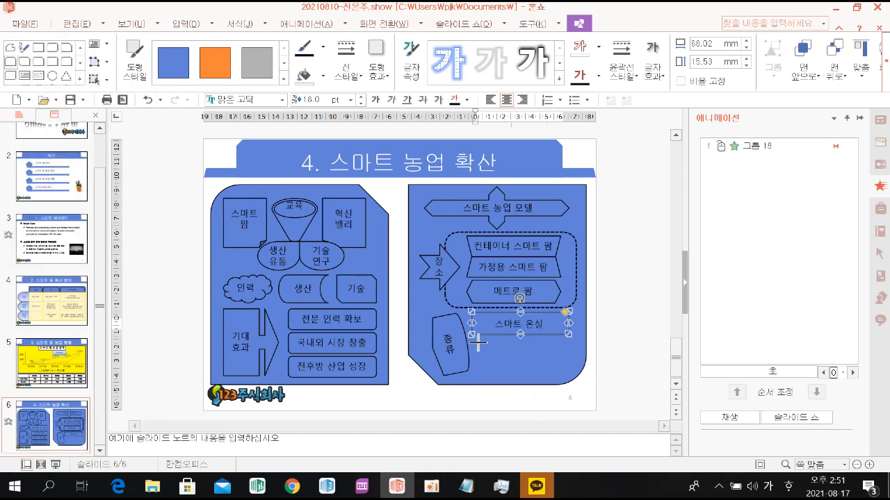
pyautogui.moveTo(472, 335); pyautogui.dragTo(568, 358)
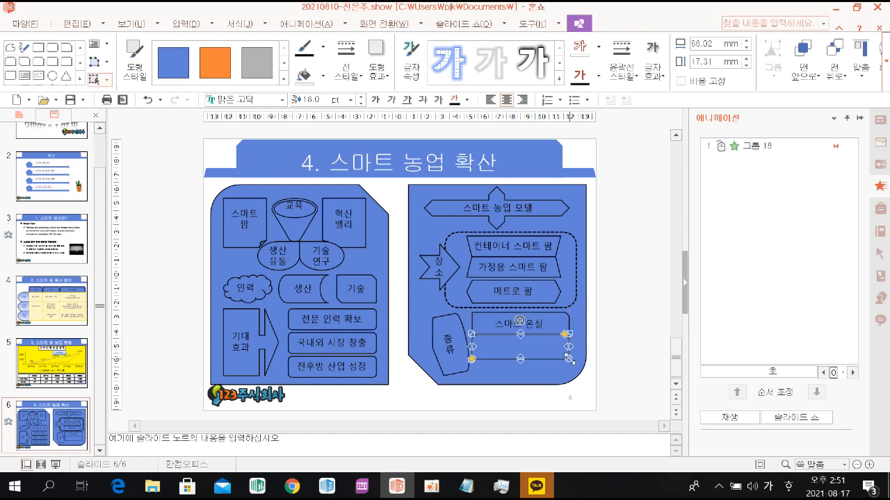
# Step: Label the rectangle below "스마트 온실" as "스마트 과수원" and nudge it slightly down
pyautogui.write('스마트 과수원')
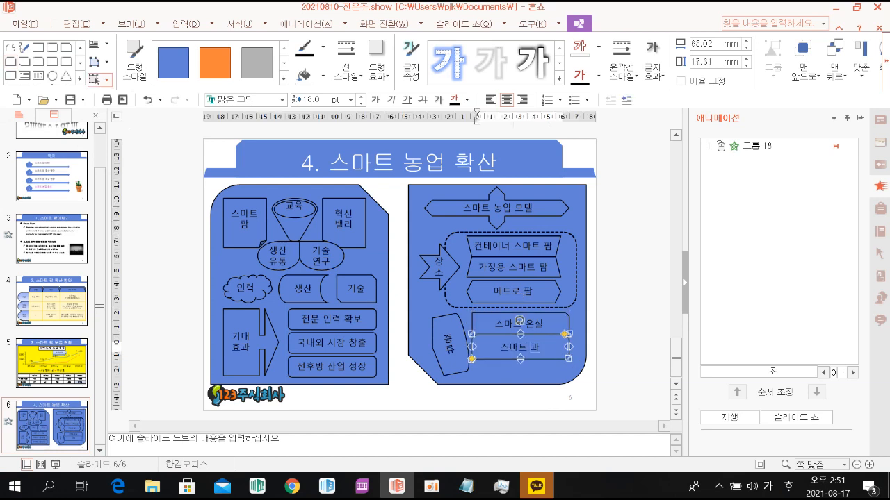
pyautogui.click(564, 347)
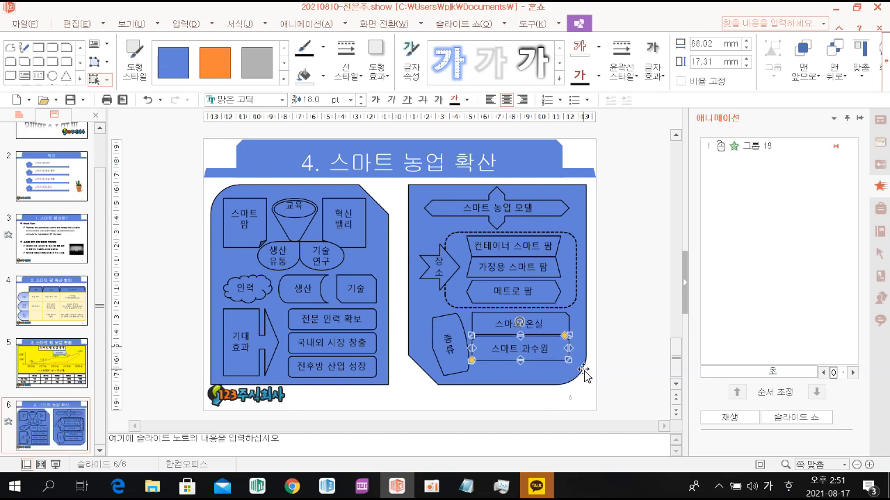
# Step: Copy the "스마트 온실" shape below "스마트 과수원", flip the copy horizontally and nudge it slightly down
pyautogui.click(559, 324)
pyautogui.moveTo(560, 324); pyautogui.dragTo(560, 371)
pyautogui.click(884, 80)
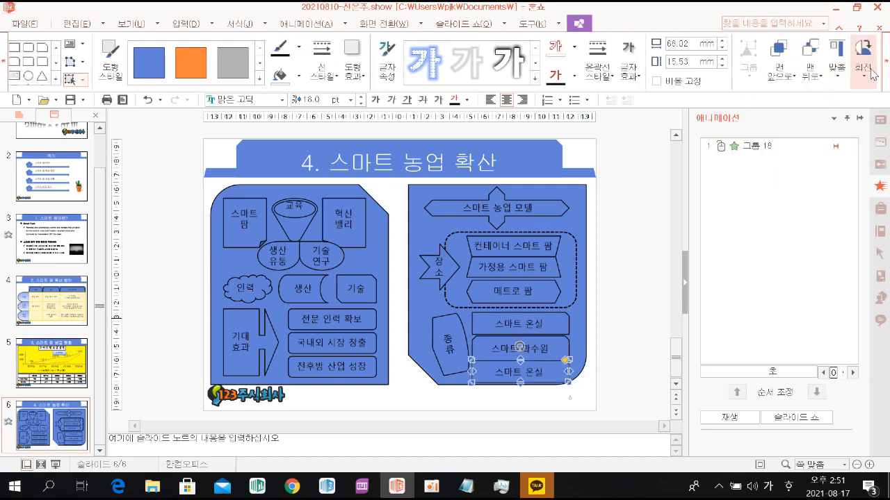
pyautogui.click(865, 83)
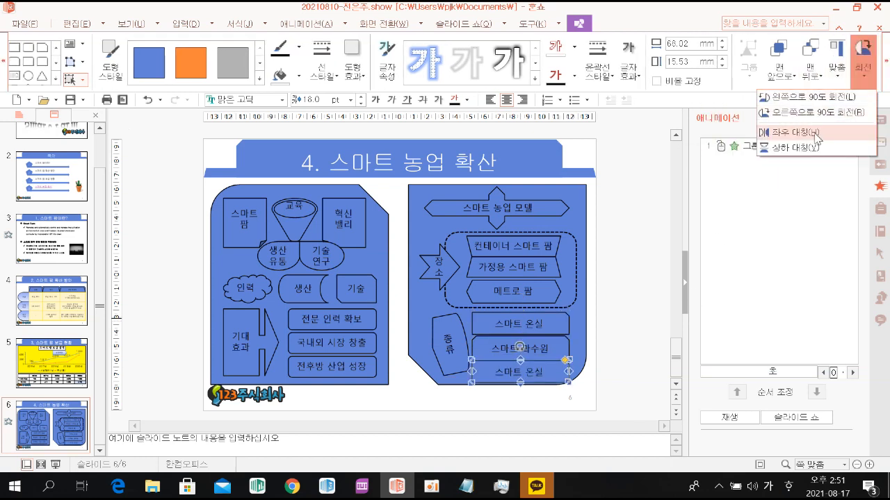
pyautogui.click(792, 132)
pyautogui.press('Down')
pyautogui.press('Down')
pyautogui.click(616, 289)
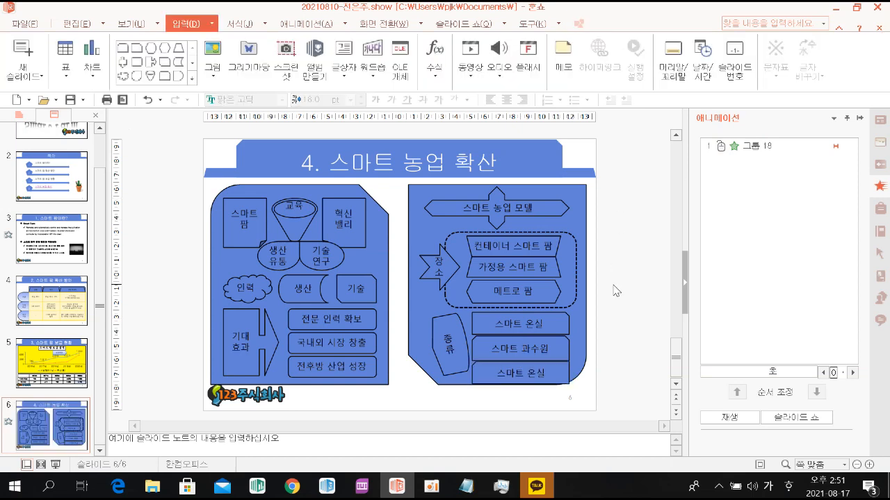
# Step: Replace the text of the flipped copy below "스마트 과수원" with "스마트 축사"
pyautogui.click(508, 374)
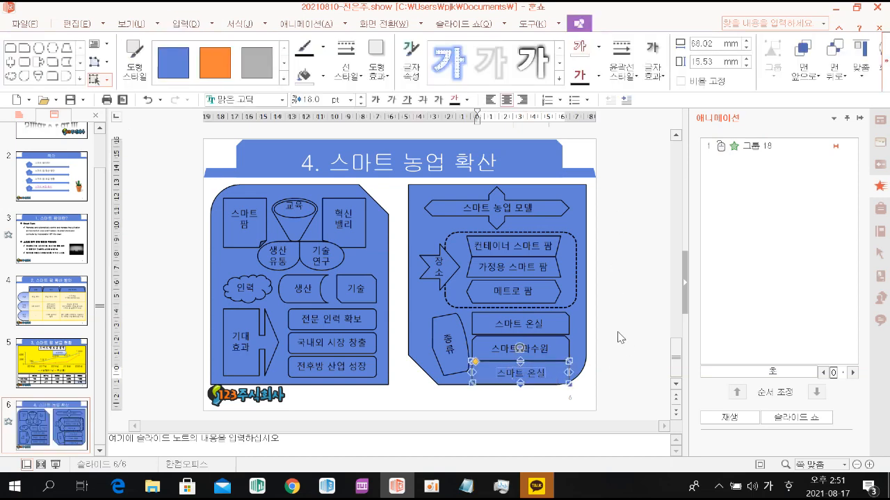
pyautogui.hotkey('ctrl', 'a')
pyautogui.write('서마트 축사')
pyautogui.click(631, 300)
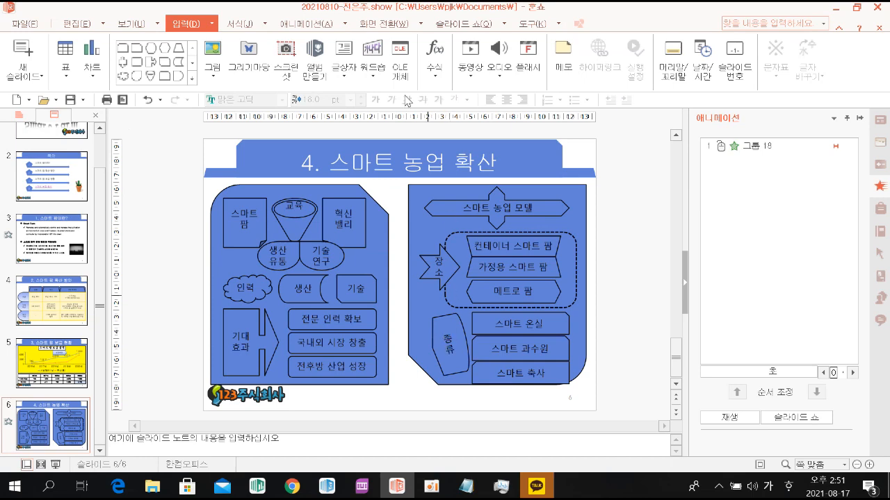
# Step: Connect the left points of the "장소" and "종류" shapes with a double-arrow elbow connector and make its line black
pyautogui.click(193, 78)
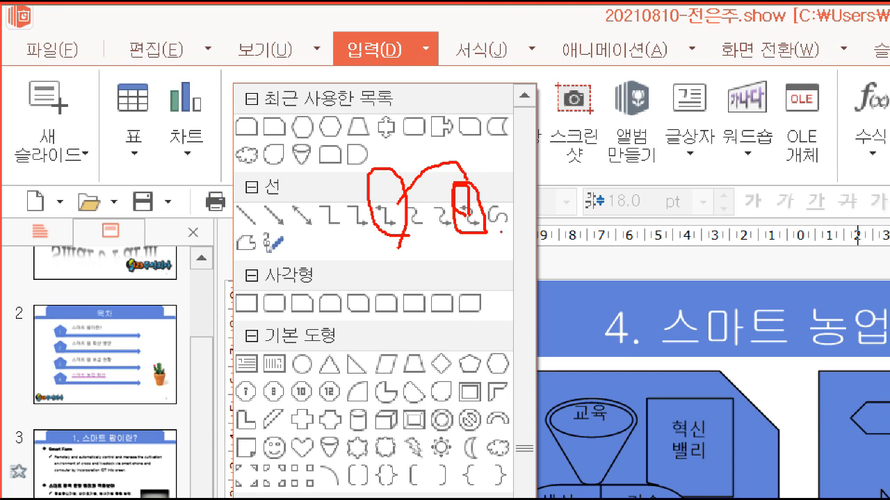
pyautogui.moveTo(398, 240)
pyautogui.mouseDown()
pyautogui.moveTo(368, 178)
pyautogui.moveTo(457, 182)
pyautogui.mouseUp()
pyautogui.press('Escape')
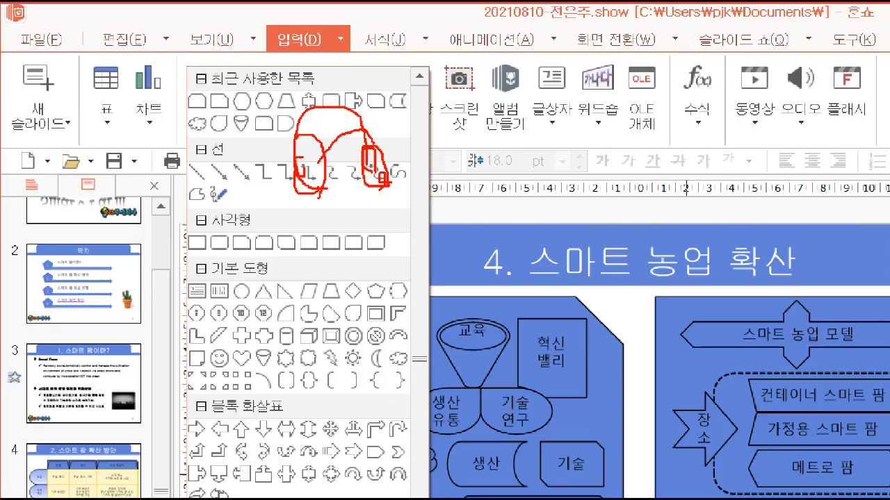
pyautogui.click(193, 83)
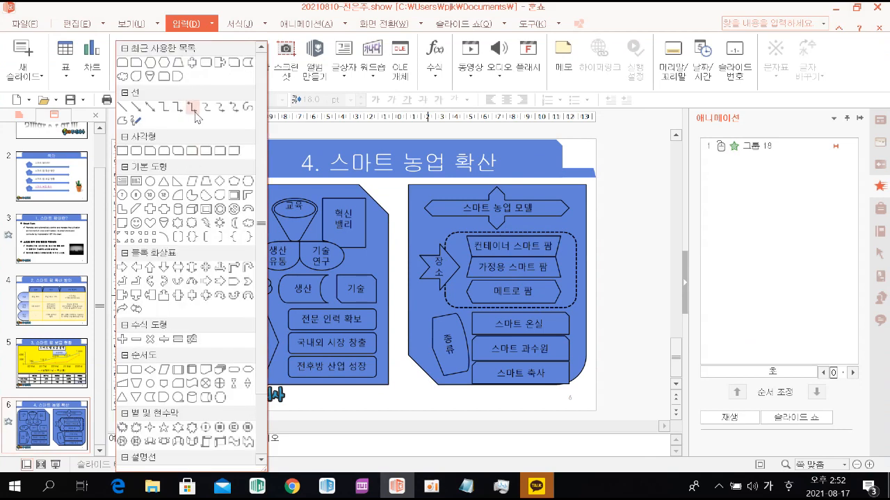
pyautogui.click(195, 113)
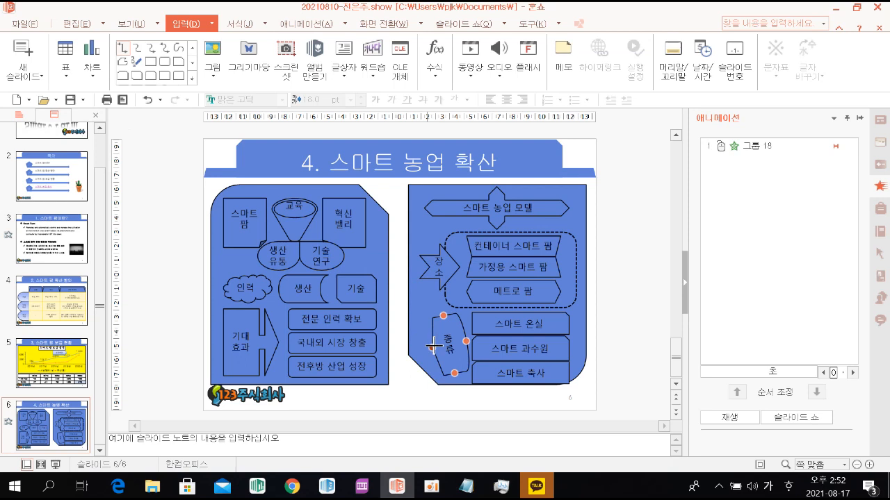
pyautogui.click(433, 346)
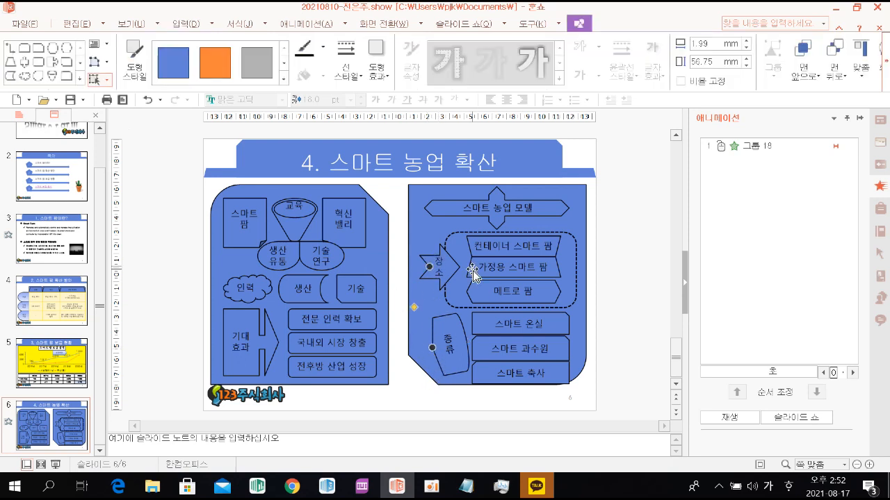
pyautogui.click(304, 49)
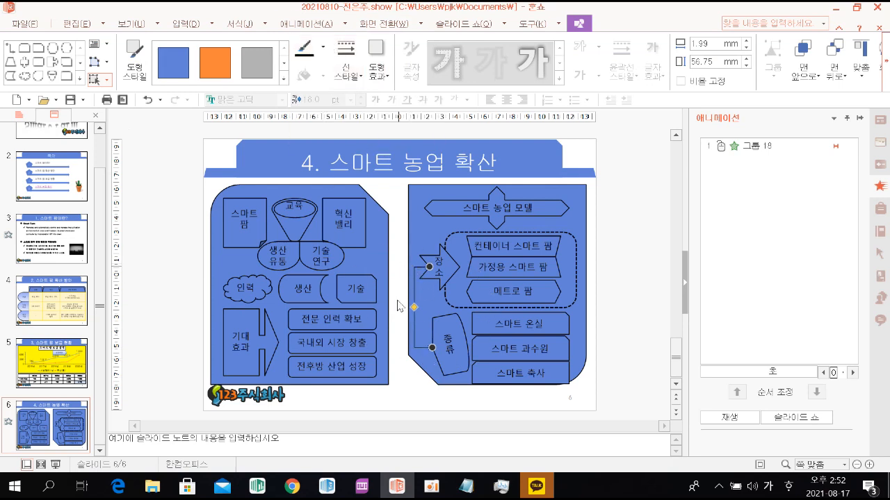
pyautogui.click(408, 378)
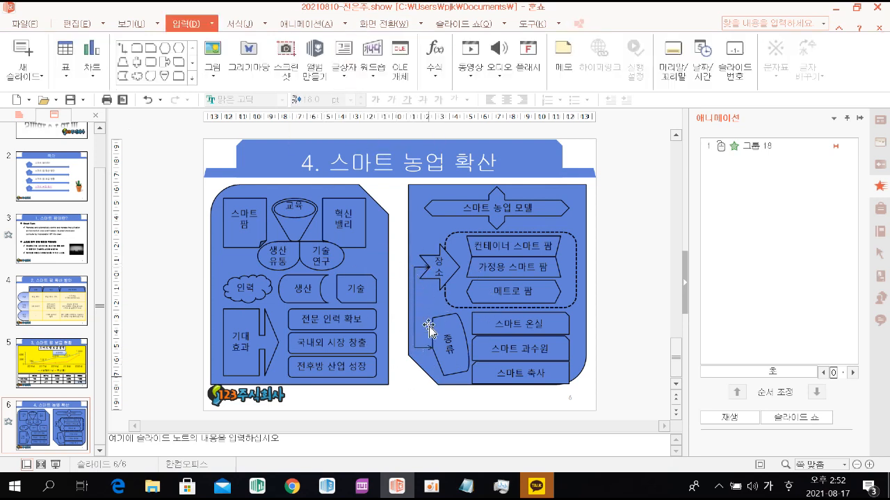
# Step: Set the elbow connector's line thickness to 1.5 pt and give it round dots at both ends
pyautogui.click(414, 305)
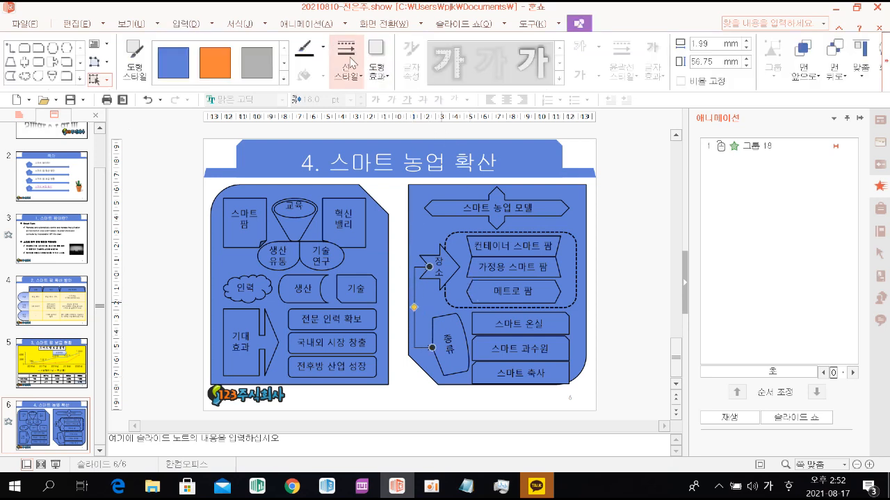
pyautogui.click(349, 71)
pyautogui.moveTo(362, 117)
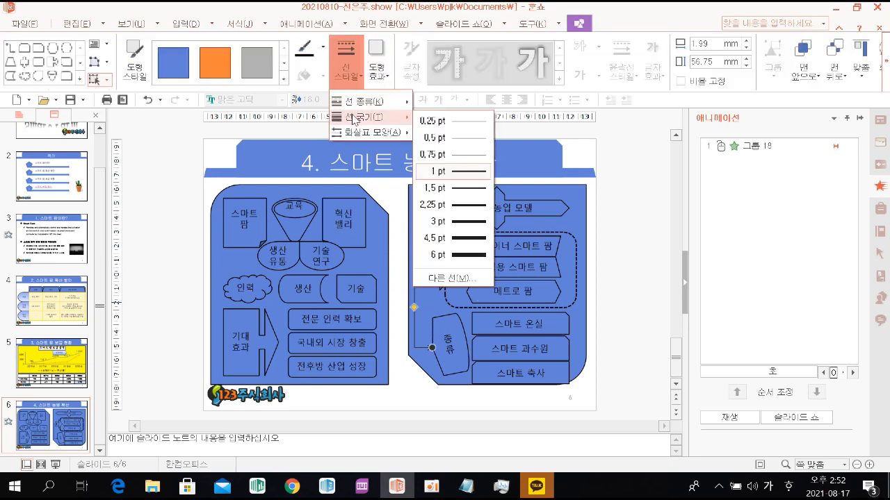
pyautogui.click(455, 188)
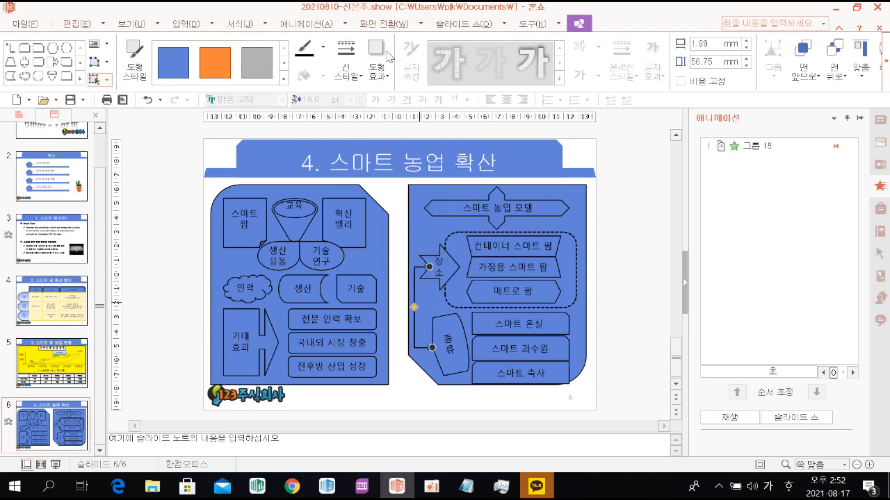
pyautogui.click(347, 73)
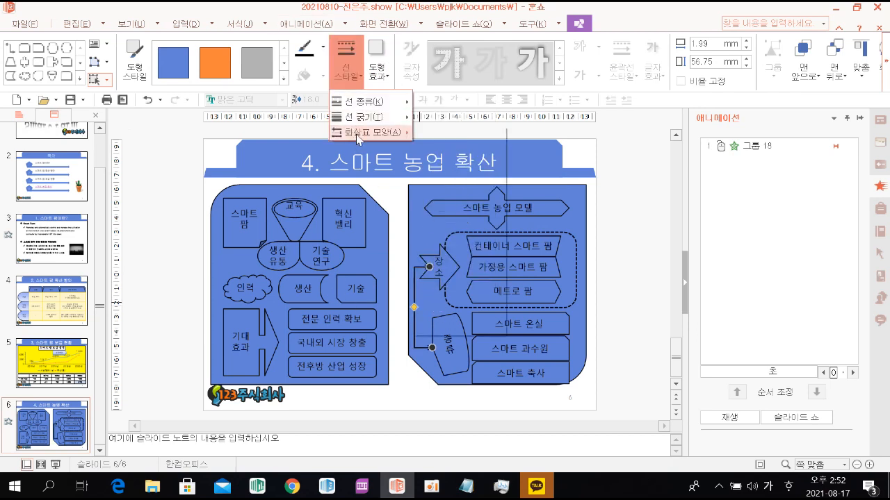
pyautogui.moveTo(356, 134)
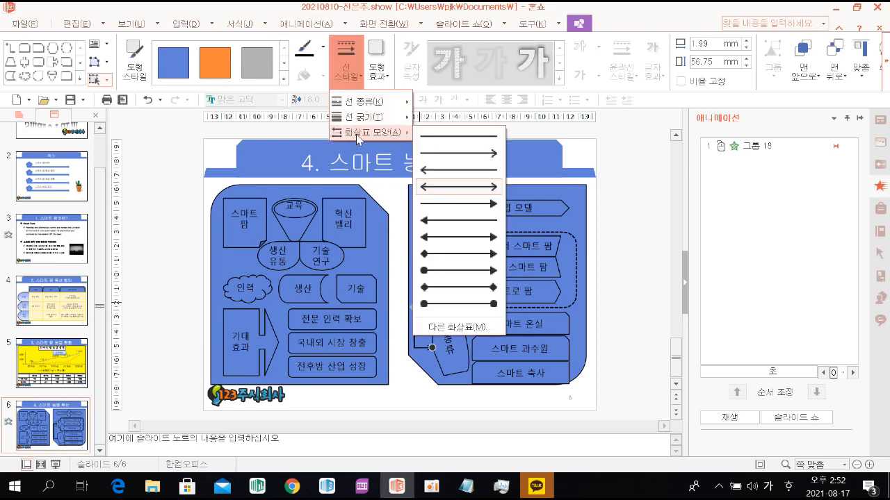
pyautogui.click(445, 305)
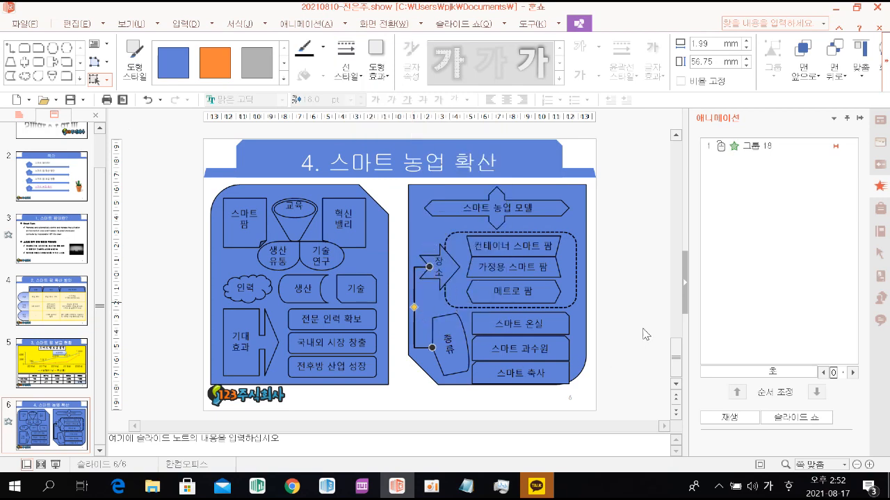
pyautogui.click(620, 285)
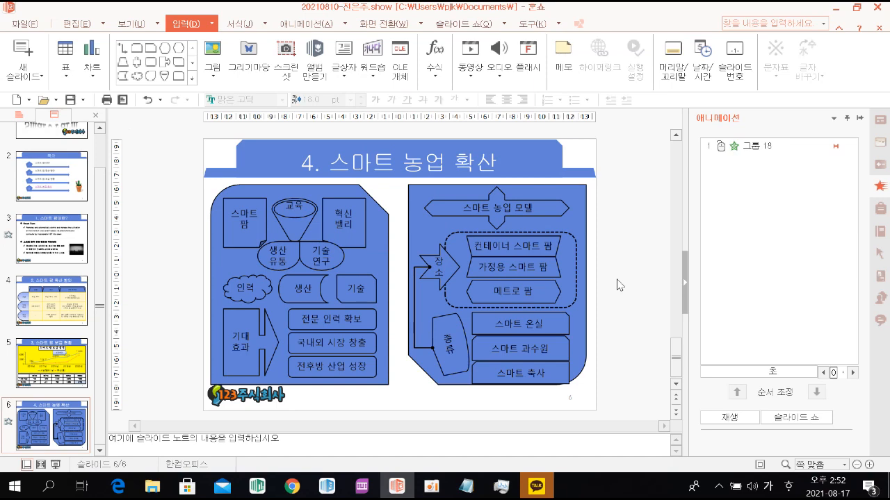
pyautogui.moveTo(614, 185); pyautogui.dragTo(388, 415)
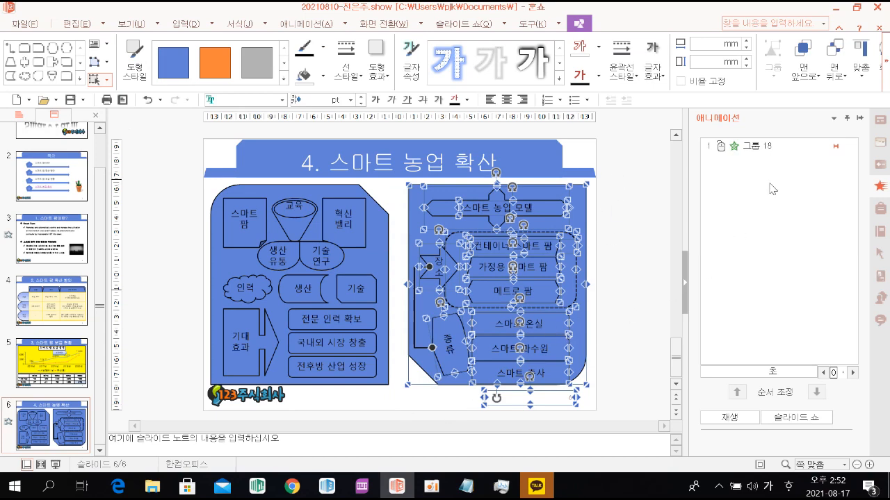
pyautogui.rightClick(515, 256)
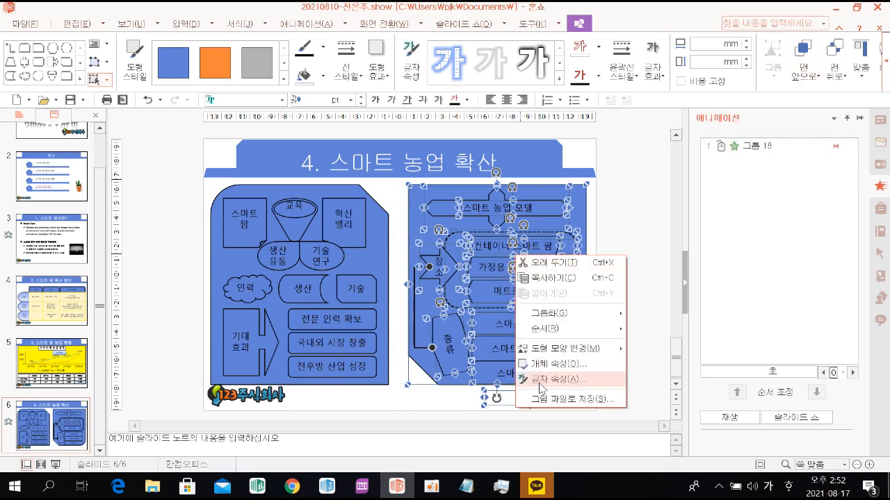
pyautogui.moveTo(556, 314)
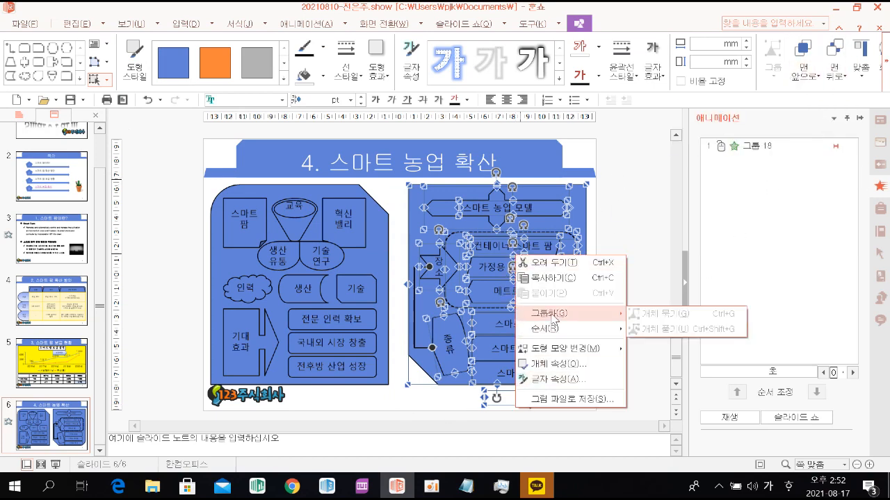
pyautogui.click(621, 238)
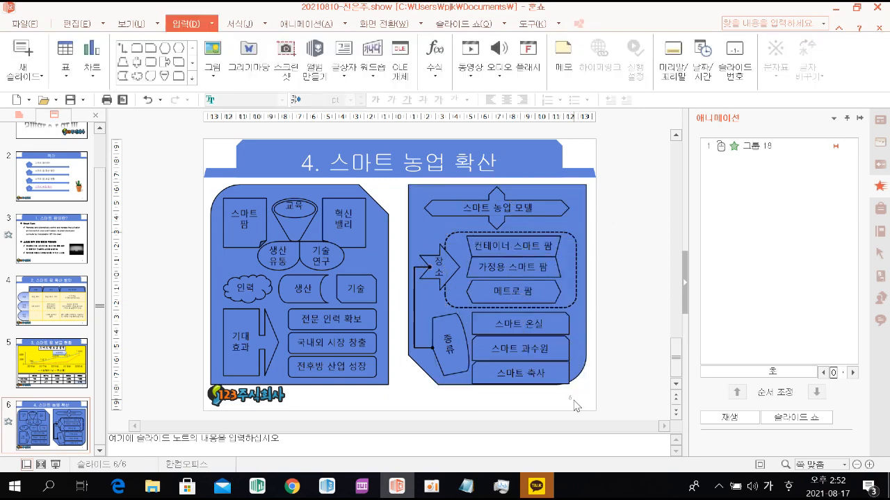
pyautogui.moveTo(601, 182); pyautogui.dragTo(402, 401)
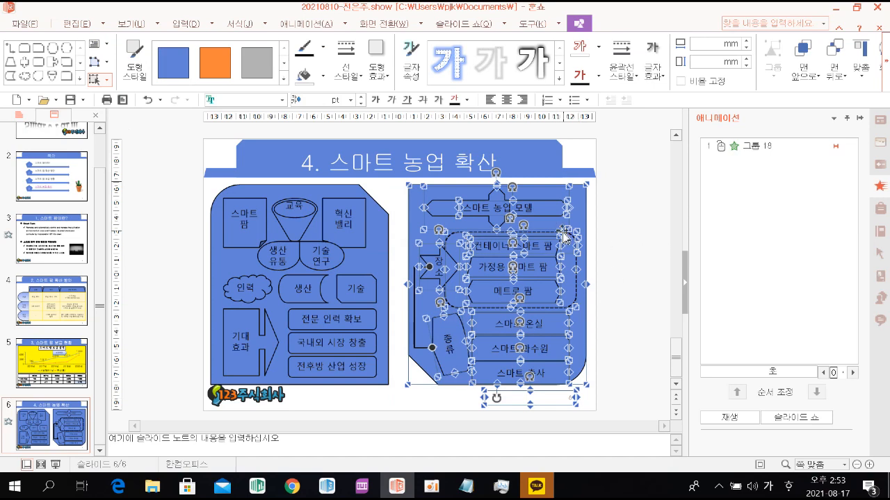
pyautogui.click(596, 231)
# Step: Select all shapes of the right-hand diagram without the slide number and group them
pyautogui.moveTo(608, 174); pyautogui.dragTo(404, 398)
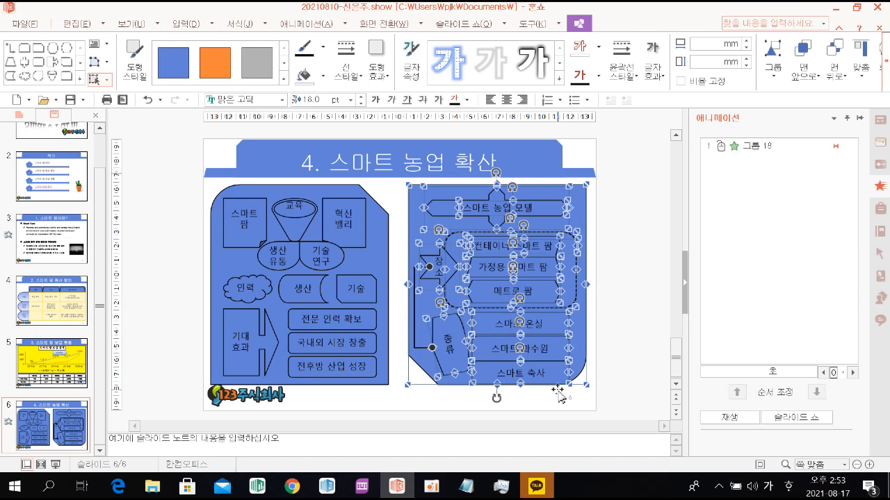
pyautogui.click(776, 73)
pyautogui.click(777, 97)
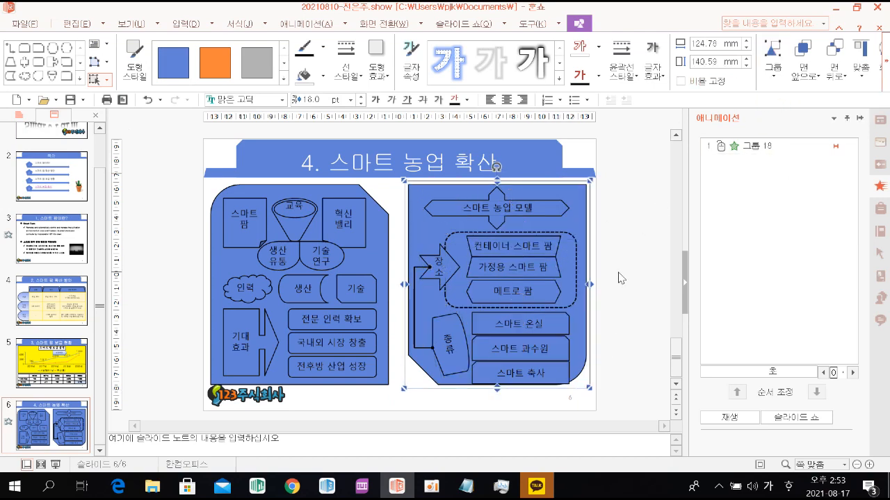
# Step: Shift the right-hand group sideways to test the grouping and undo the move
pyautogui.moveTo(585, 324); pyautogui.dragTo(606, 324)
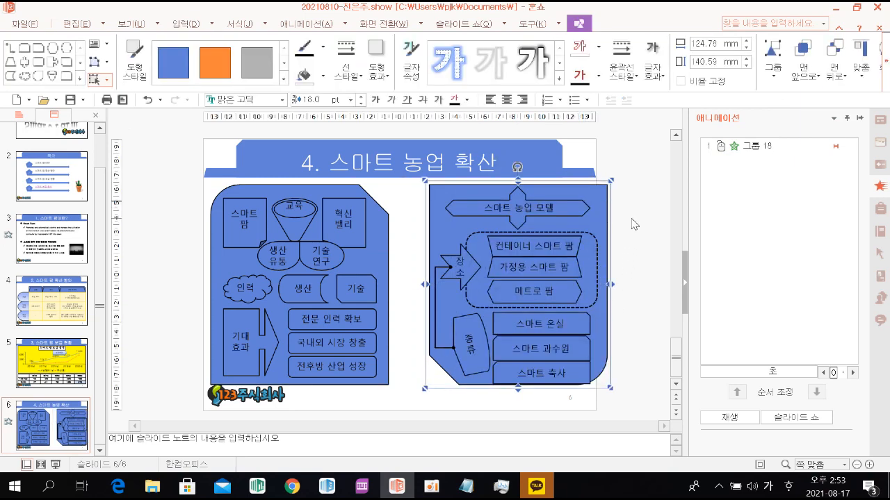
pyautogui.hotkey('ctrl', 'z')
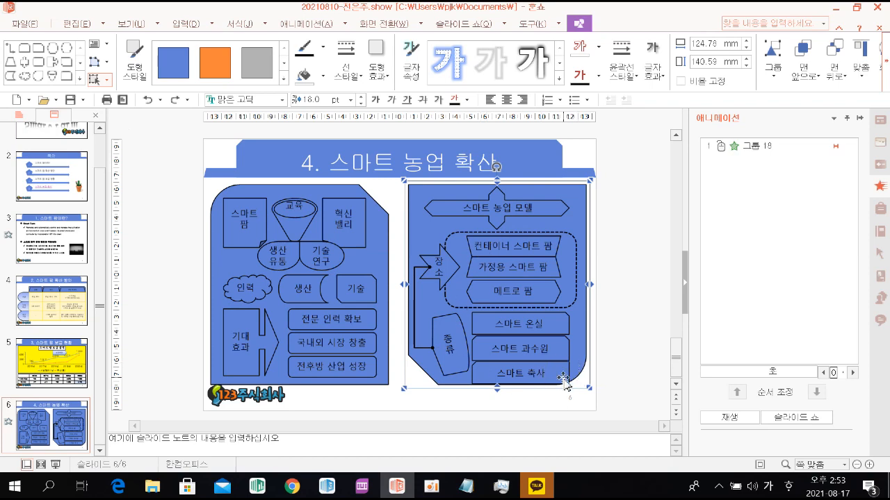
pyautogui.click(620, 308)
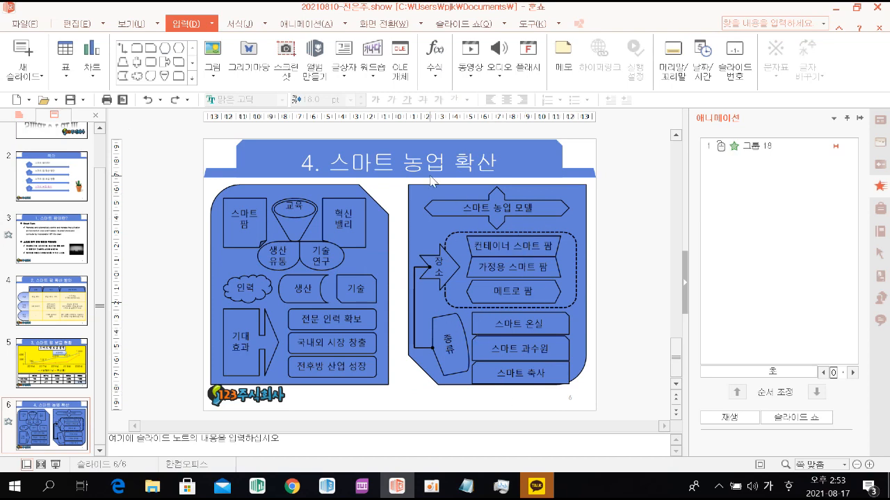
# Step: Apply the "바운드" entrance animation to the right-hand diagram group from the additional entrance effects
pyautogui.click(566, 193)
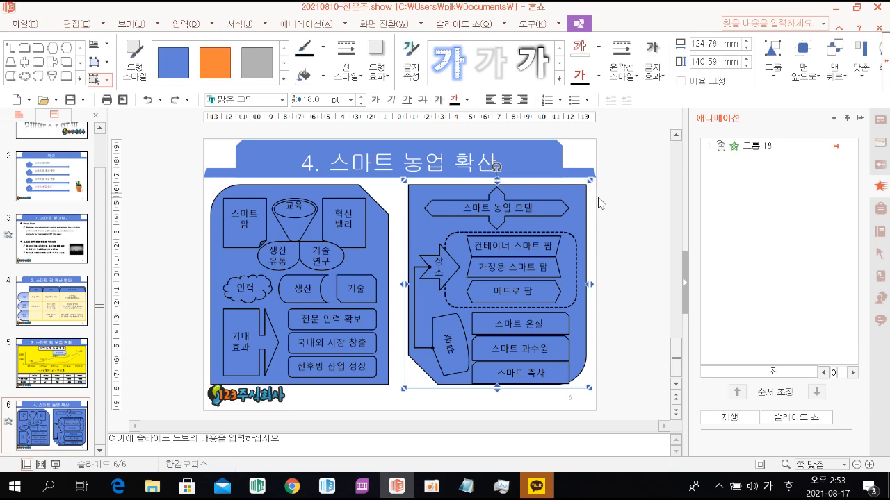
pyautogui.click(299, 23)
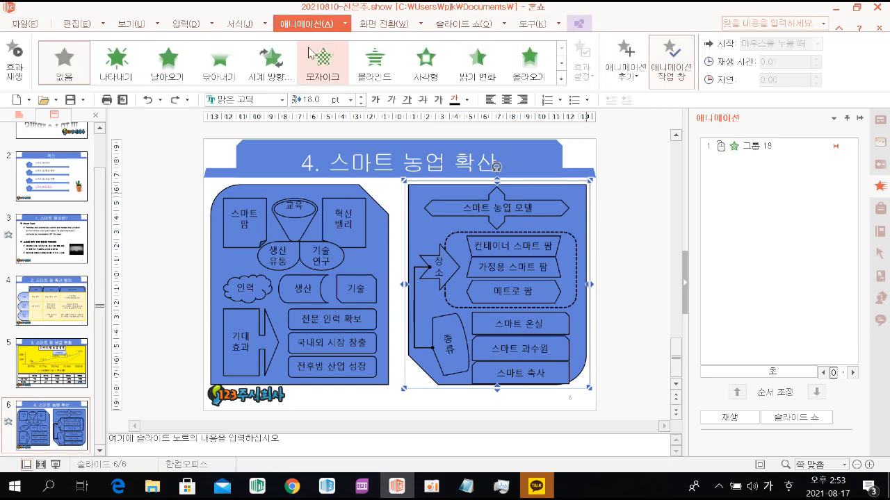
pyautogui.click(560, 80)
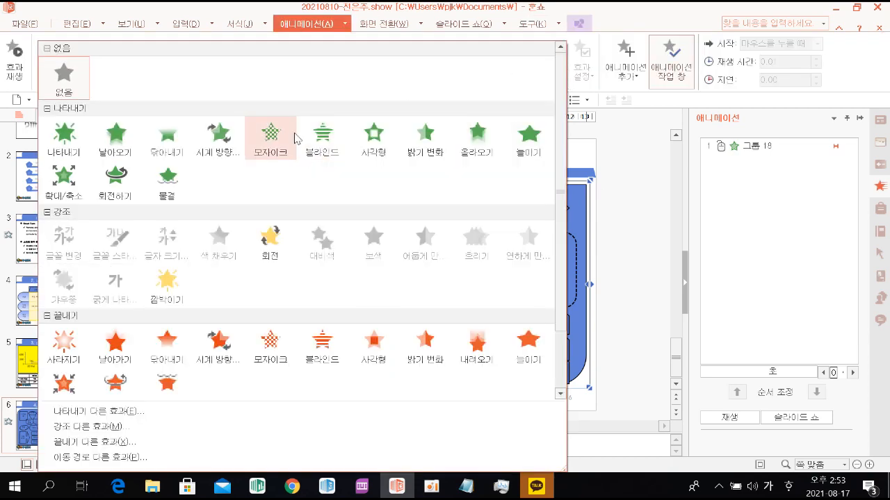
pyautogui.scroll(-2, 115, 344)
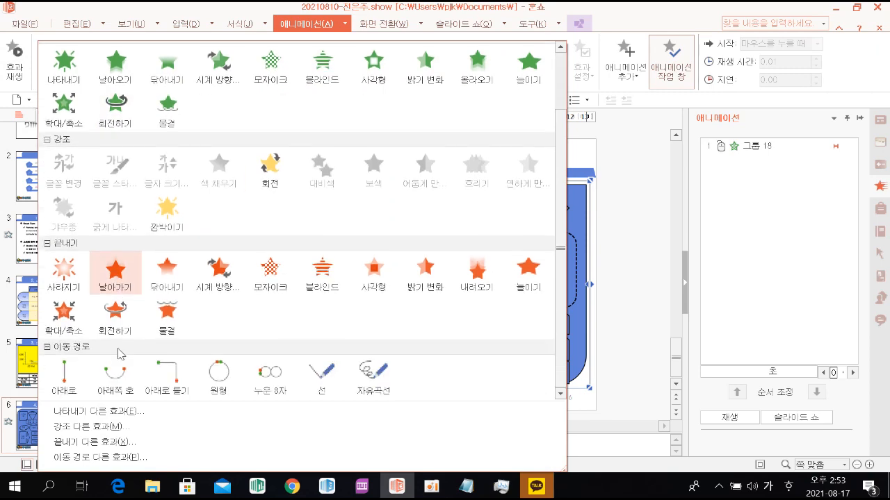
pyautogui.click(113, 415)
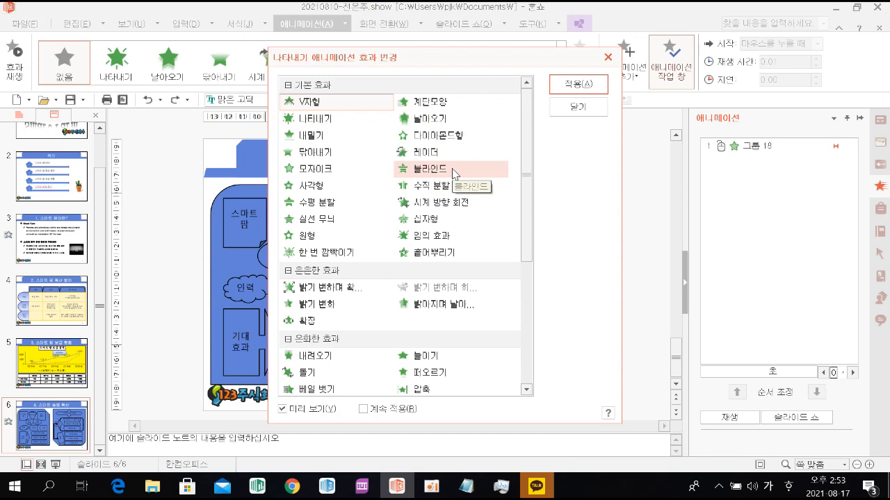
pyautogui.scroll(-4, 452, 174)
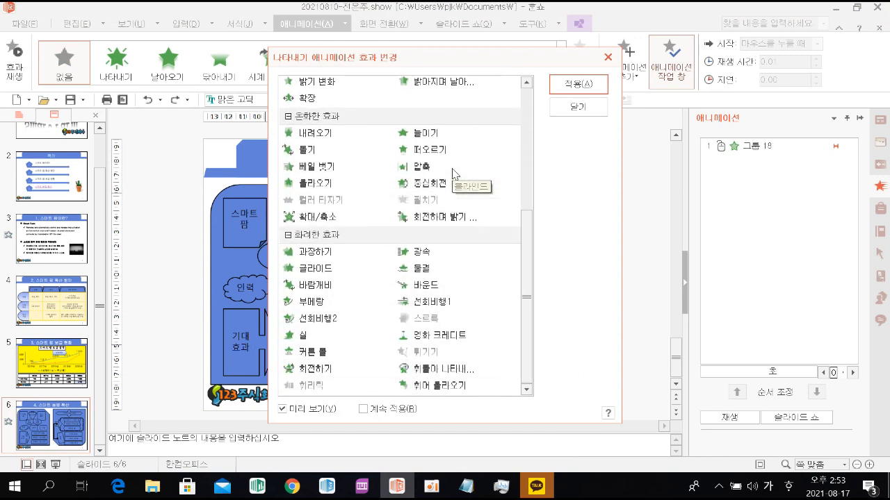
pyautogui.click(418, 286)
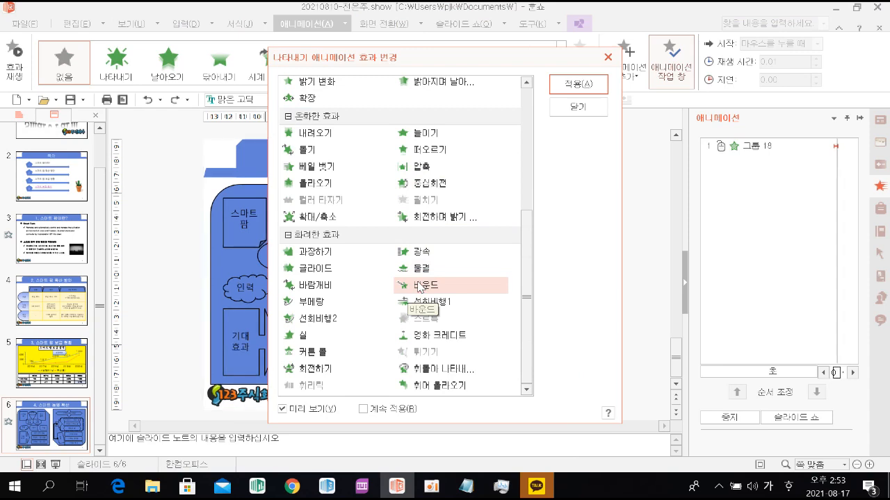
pyautogui.click(574, 87)
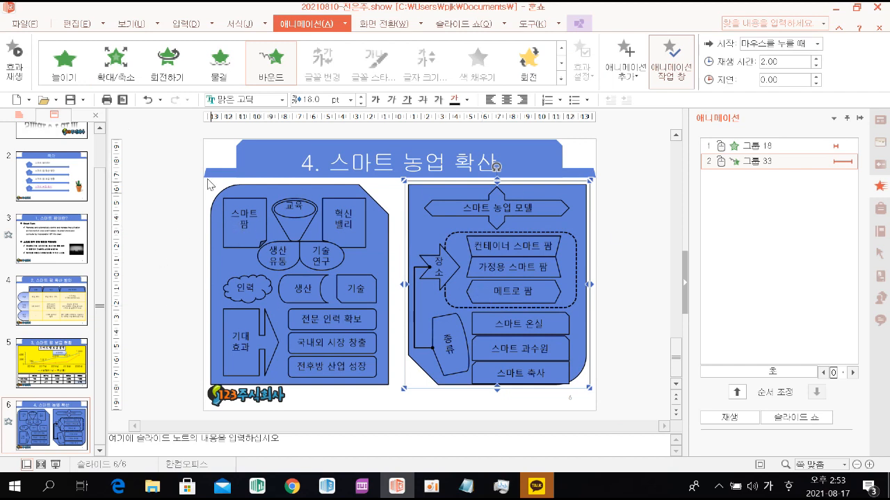
# Step: Run the slide show from slide 6 and play the entrance animations of the left and right groups
pyautogui.click(56, 464)
pyautogui.click(160, 339)
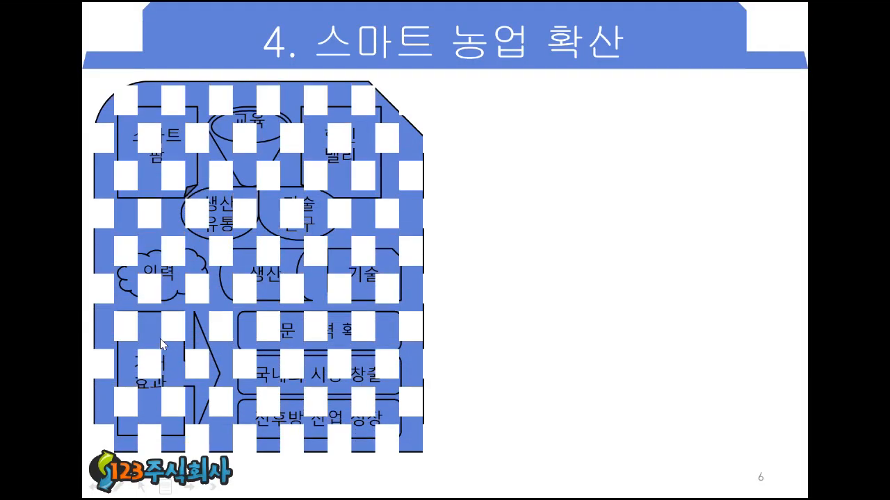
pyautogui.click(160, 339)
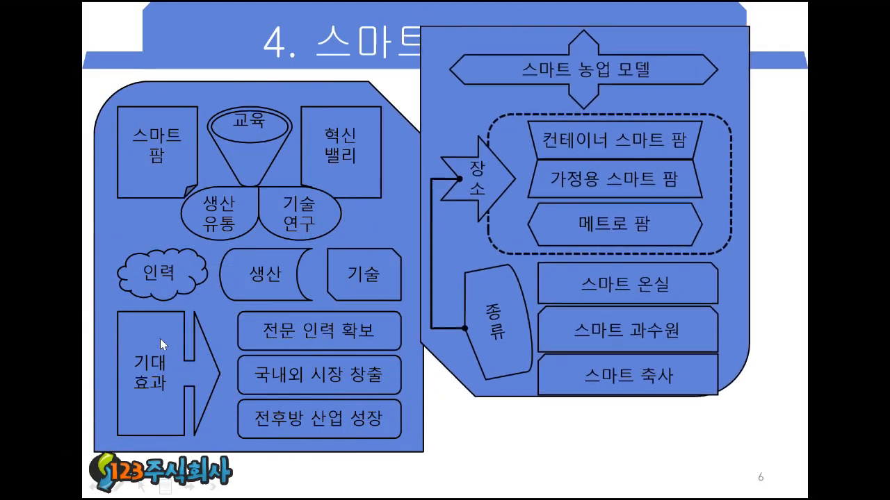